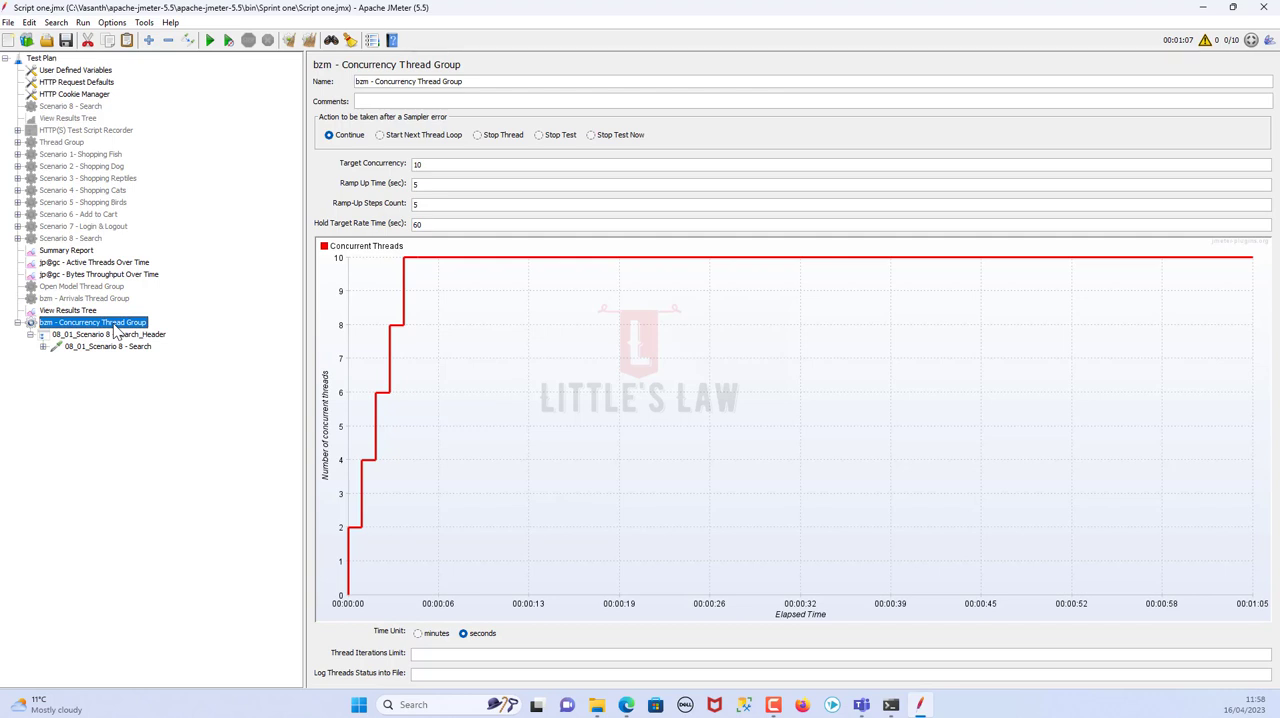
# Review the settings of the Scenario 2 - Shopping Dog, Open Model and Arrivals thread groups, ending on the Concurrency Thread Group
pyautogui.click(98, 167)
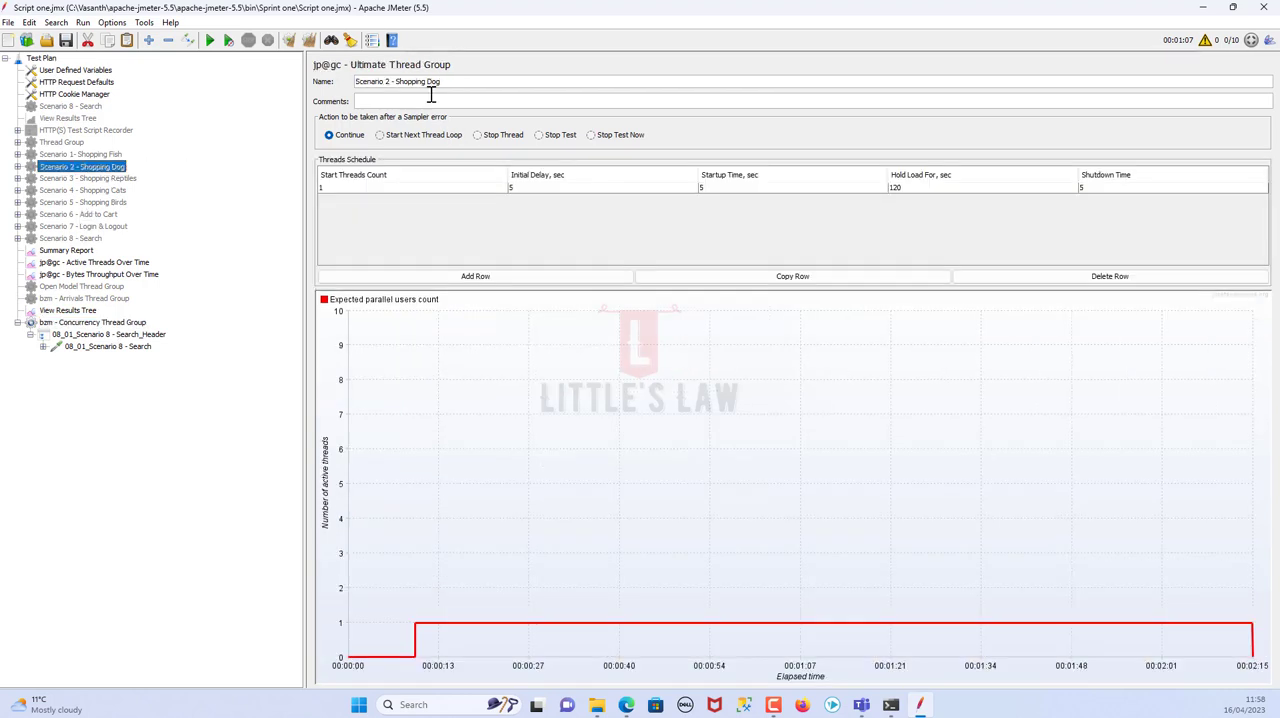
pyautogui.click(100, 287)
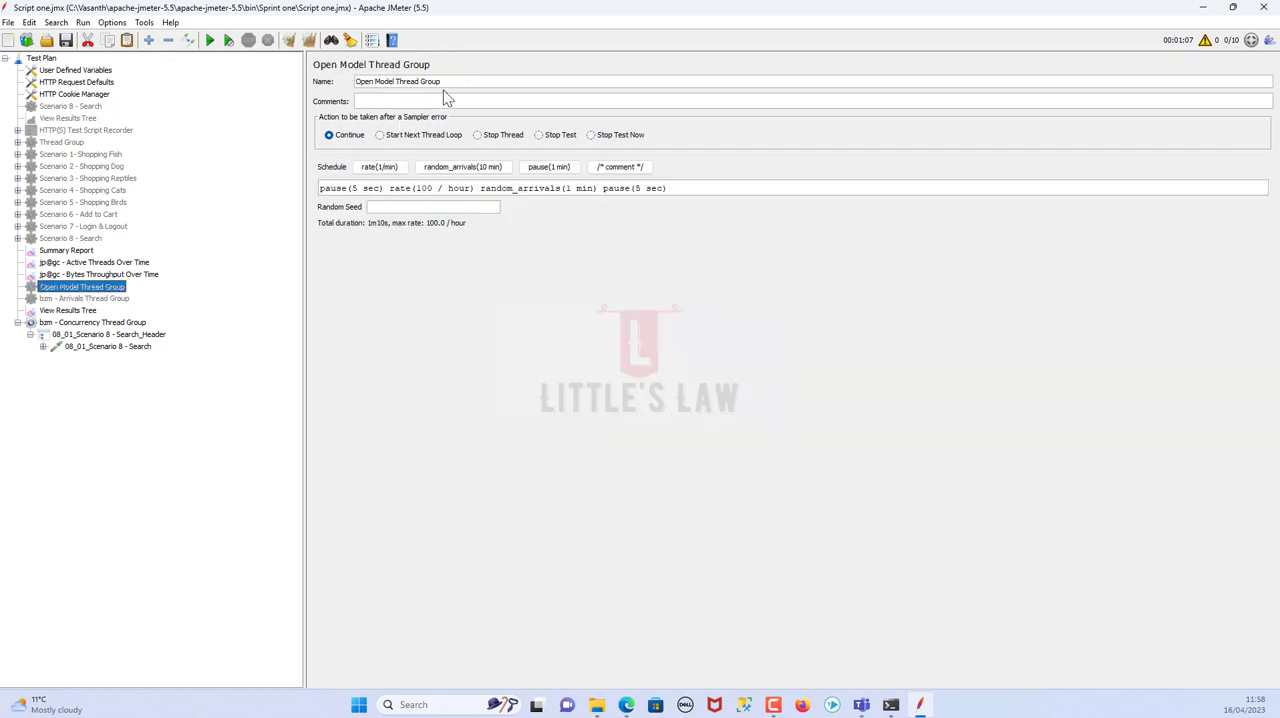
pyautogui.click(95, 299)
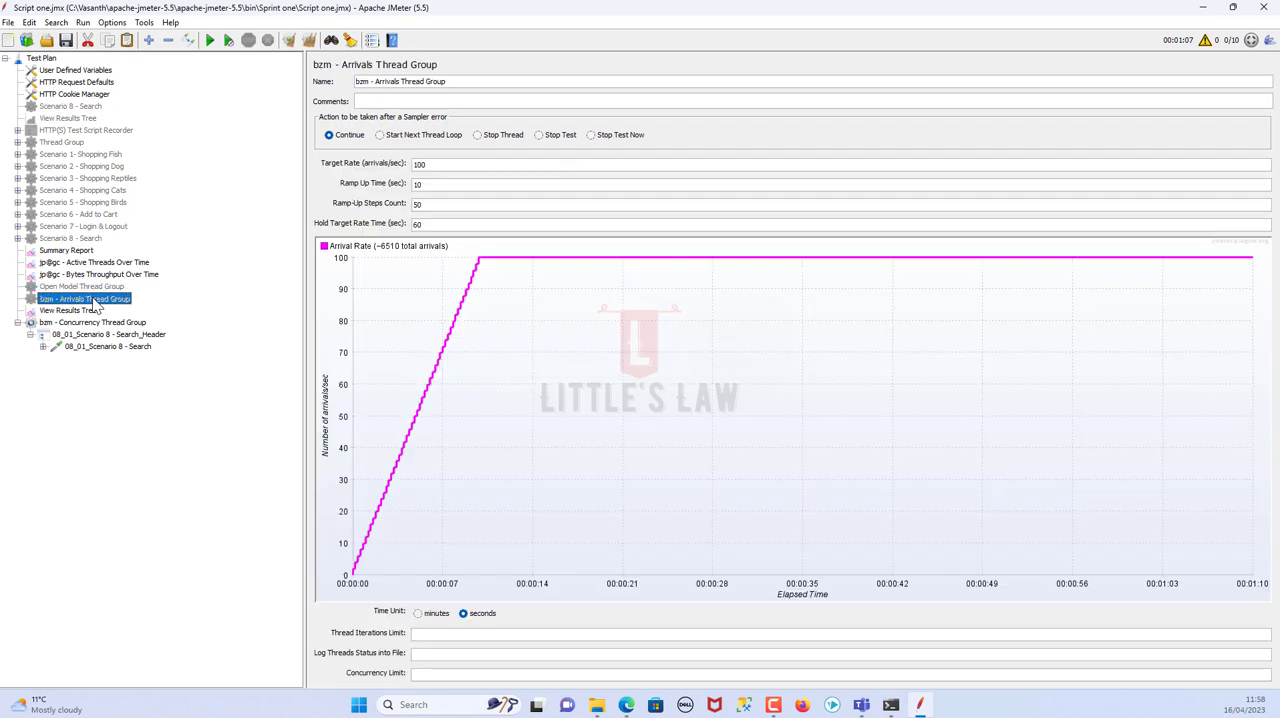
pyautogui.moveTo(443, 80); pyautogui.dragTo(348, 77)
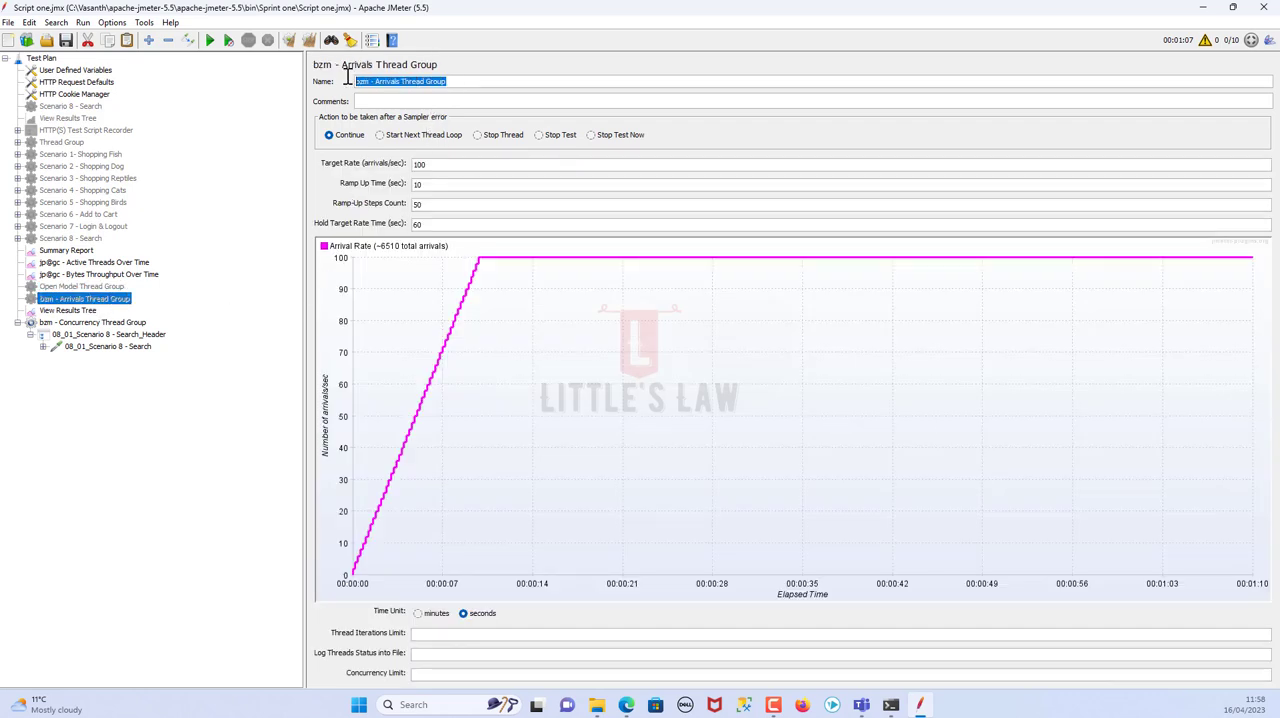
pyautogui.click(102, 324)
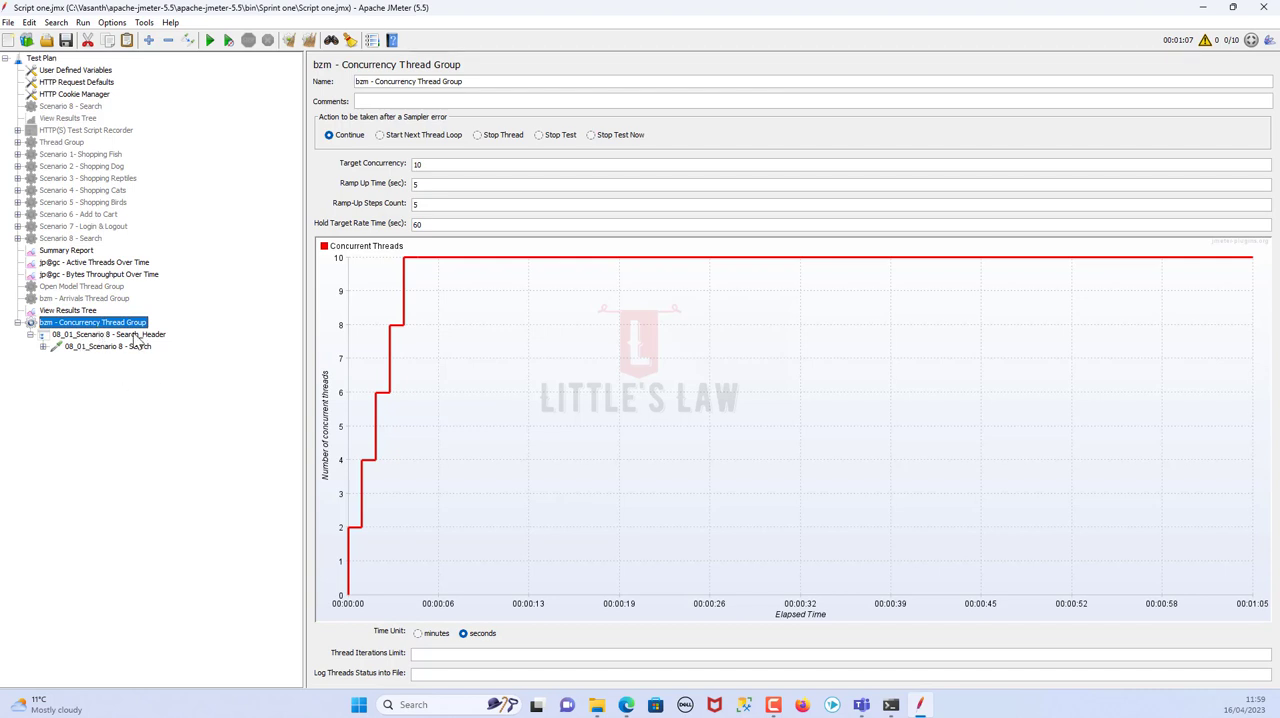
# Look up the installed Custom Thread Groups plugin's description in the Plugins Manager and close it
pyautogui.click(112, 22)
pyautogui.click(171, 226)
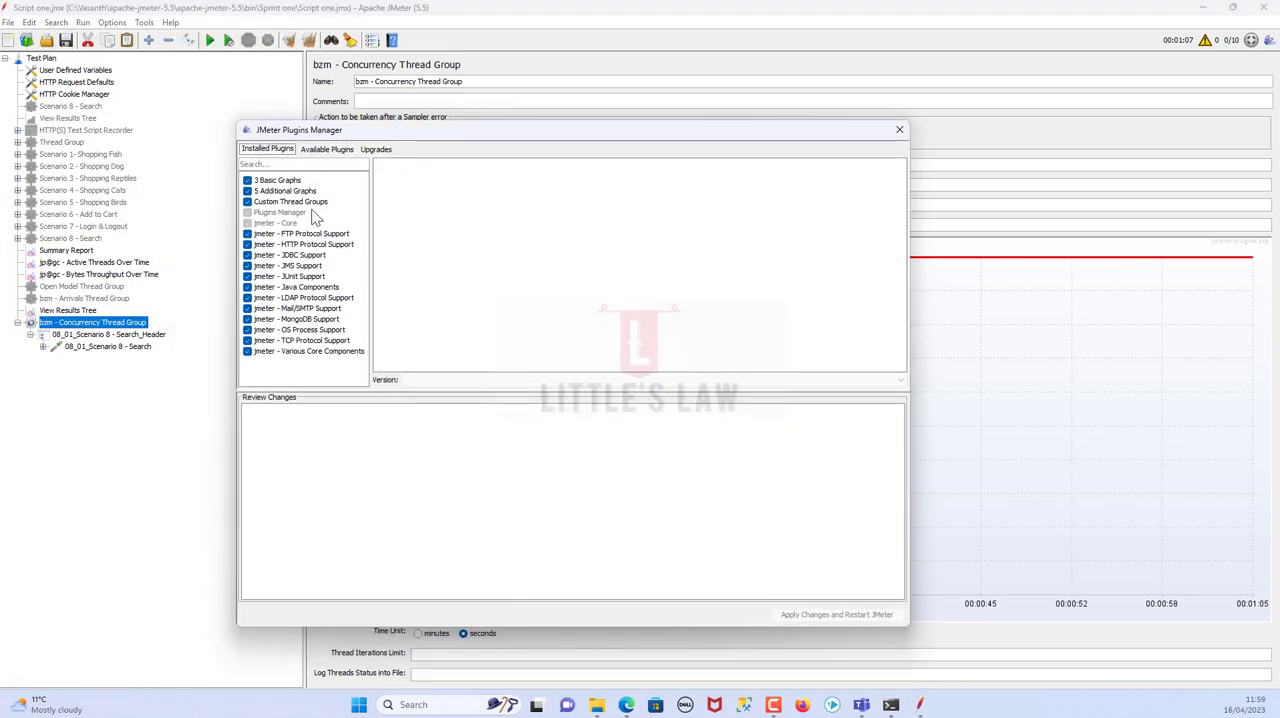
pyautogui.click(310, 204)
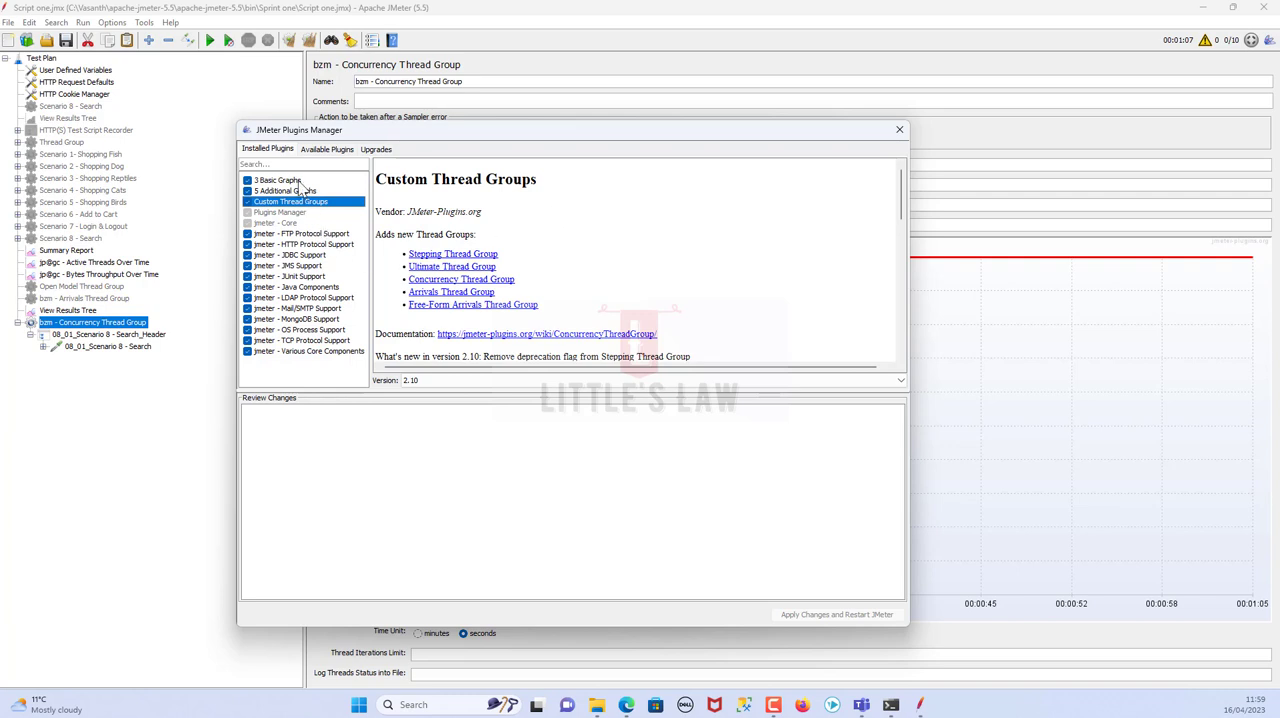
pyautogui.click(899, 130)
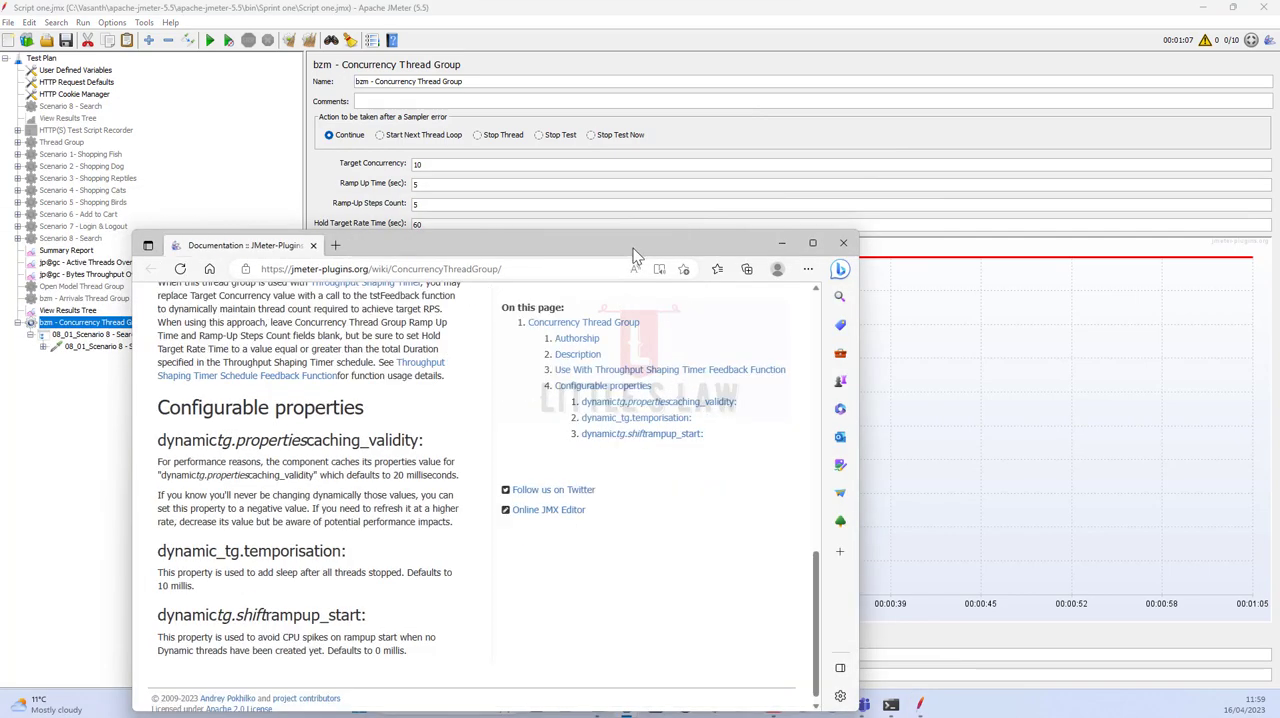
# Switch to Edge, read the jmeter-plugins.org documentation on the Concurrency Thread Group, and return to JMeter
pyautogui.doubleClick(633, 248)
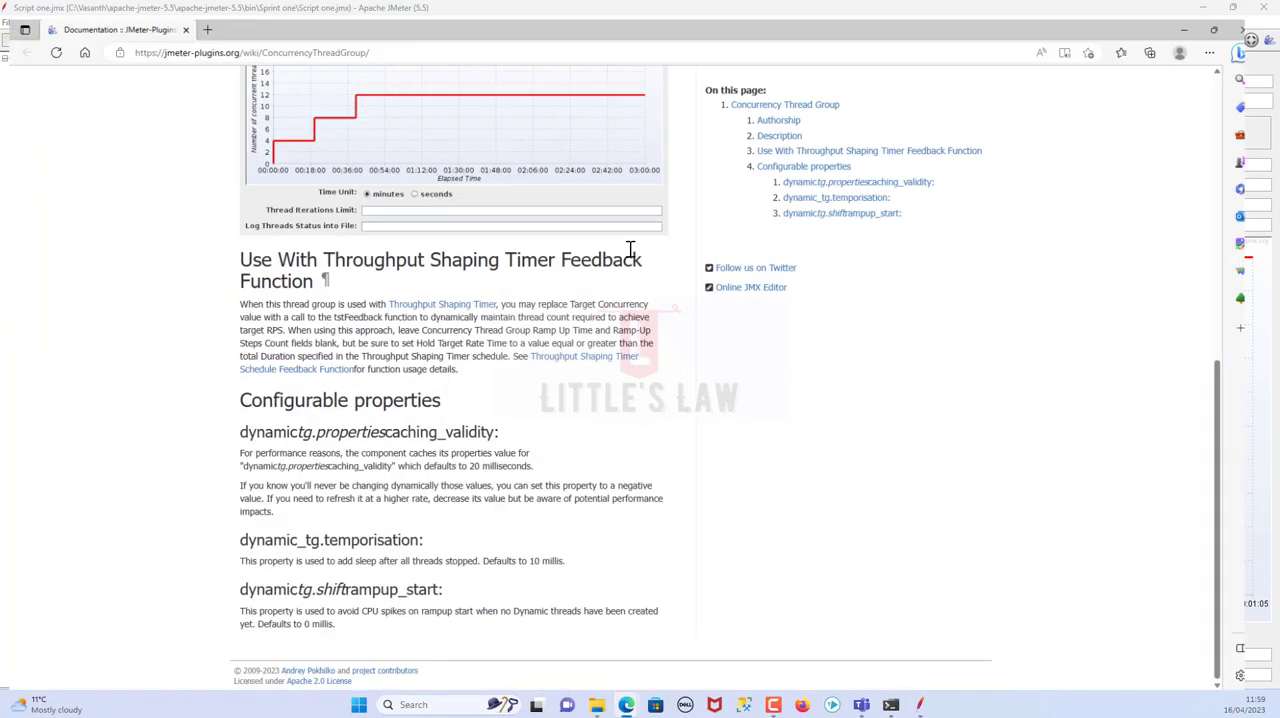
pyautogui.scroll(5, 448, 416)
pyautogui.scroll(1, 448, 416)
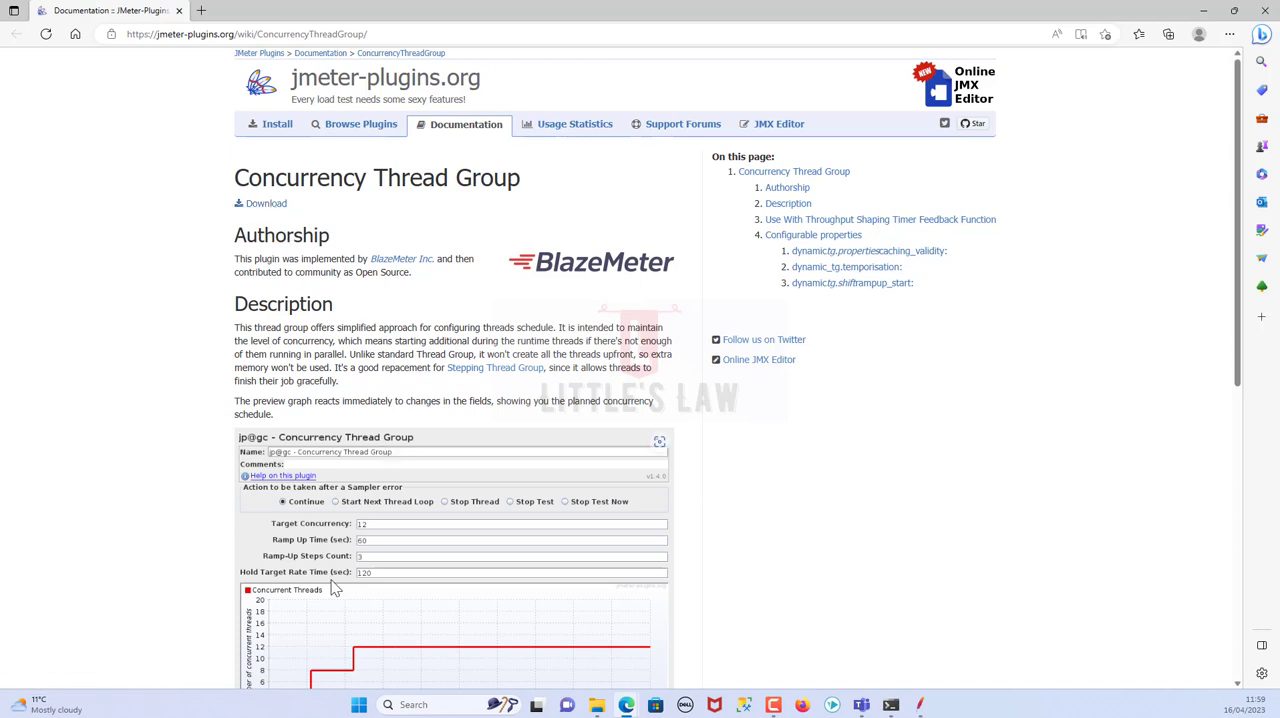
pyautogui.click(1203, 10)
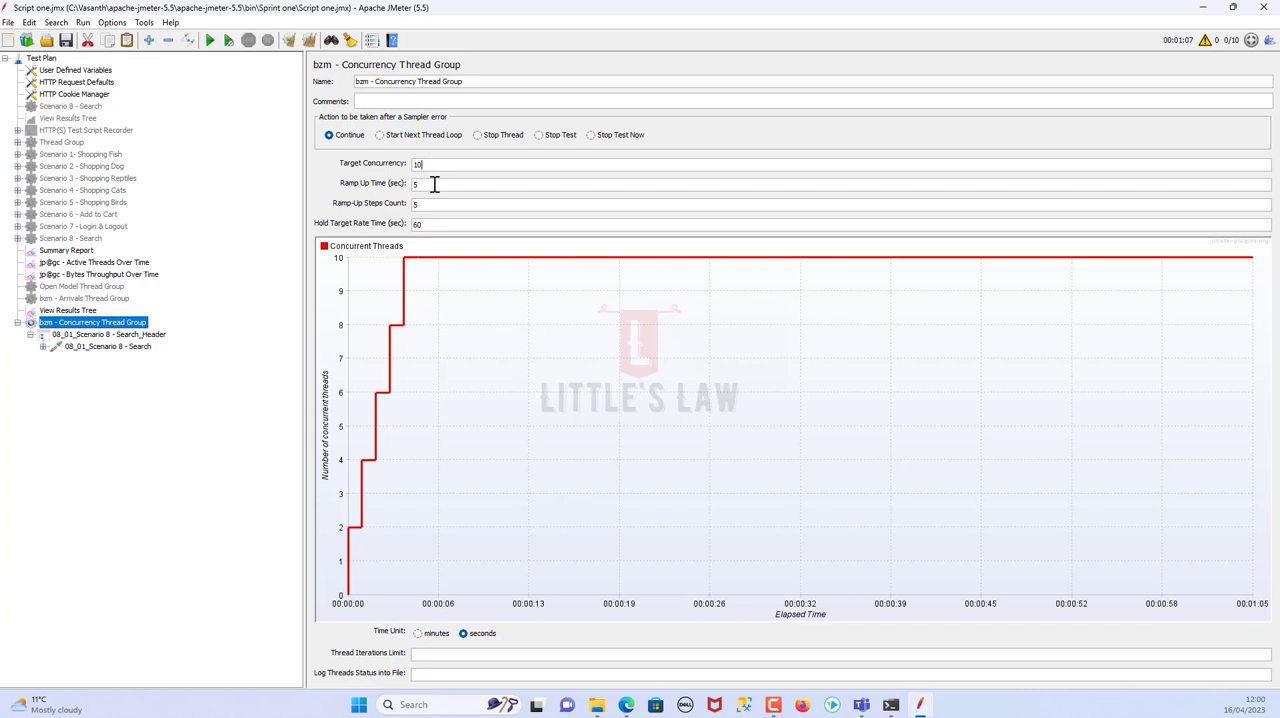
# Compare the Concurrency Thread Group's Target Concurrency setting with the Arrivals Thread Group's Target Rate setting
pyautogui.click(427, 224)
pyautogui.click(441, 166)
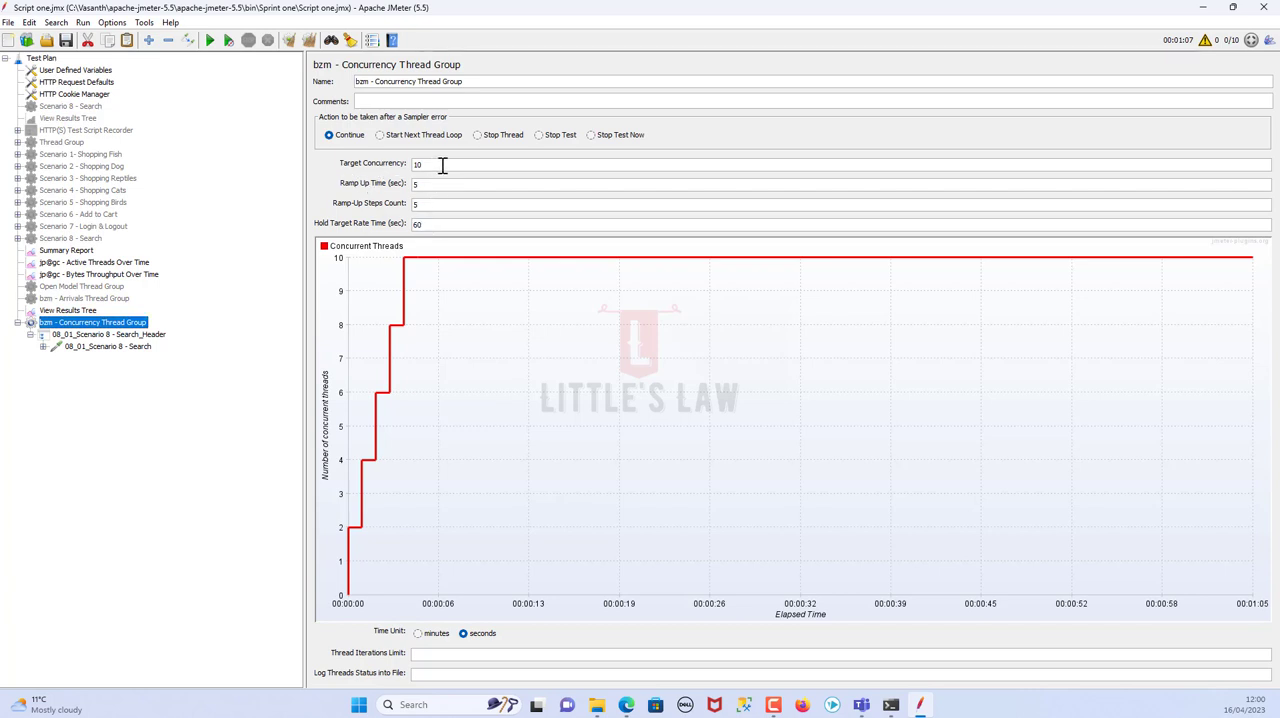
pyautogui.moveTo(441, 166); pyautogui.dragTo(356, 167)
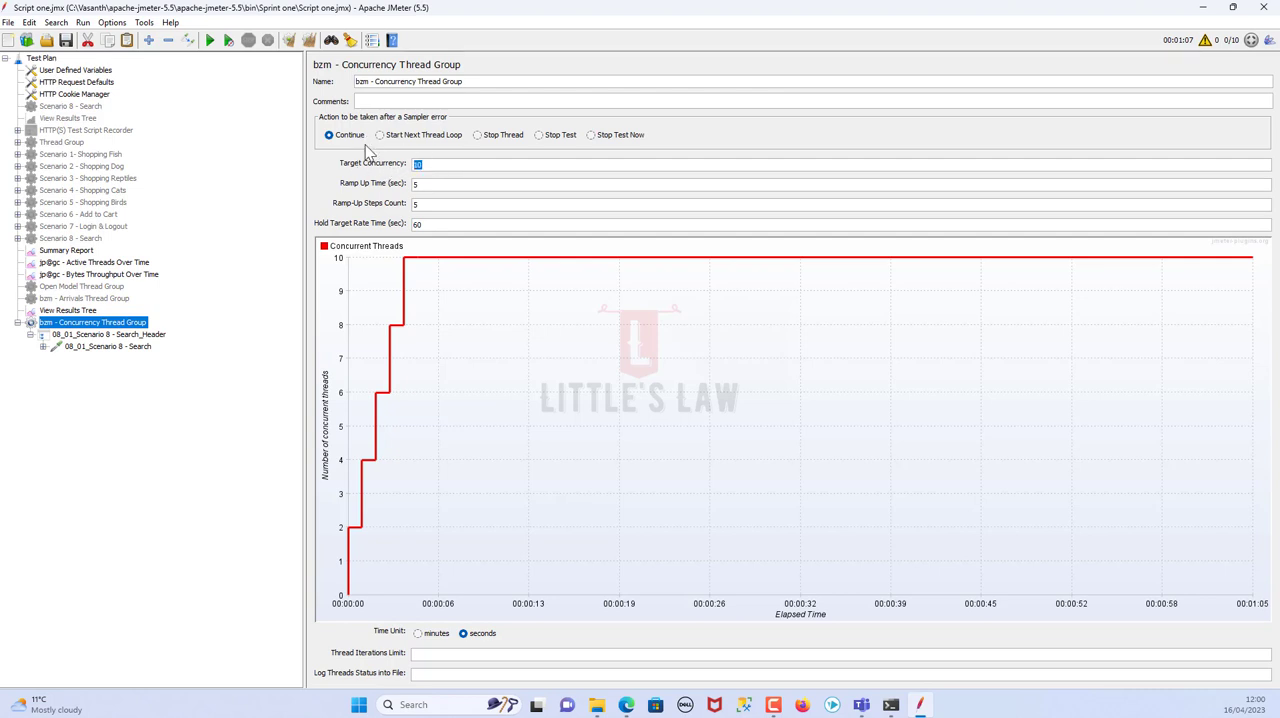
pyautogui.click(100, 298)
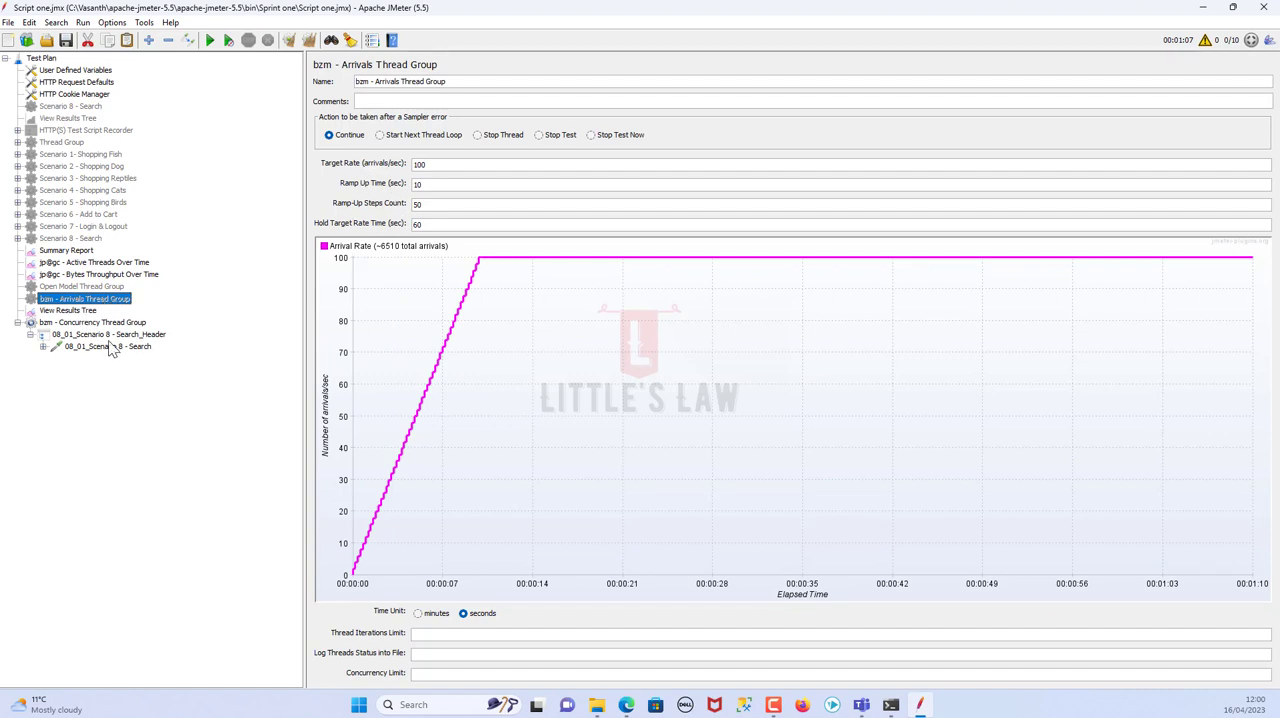
pyautogui.click(108, 322)
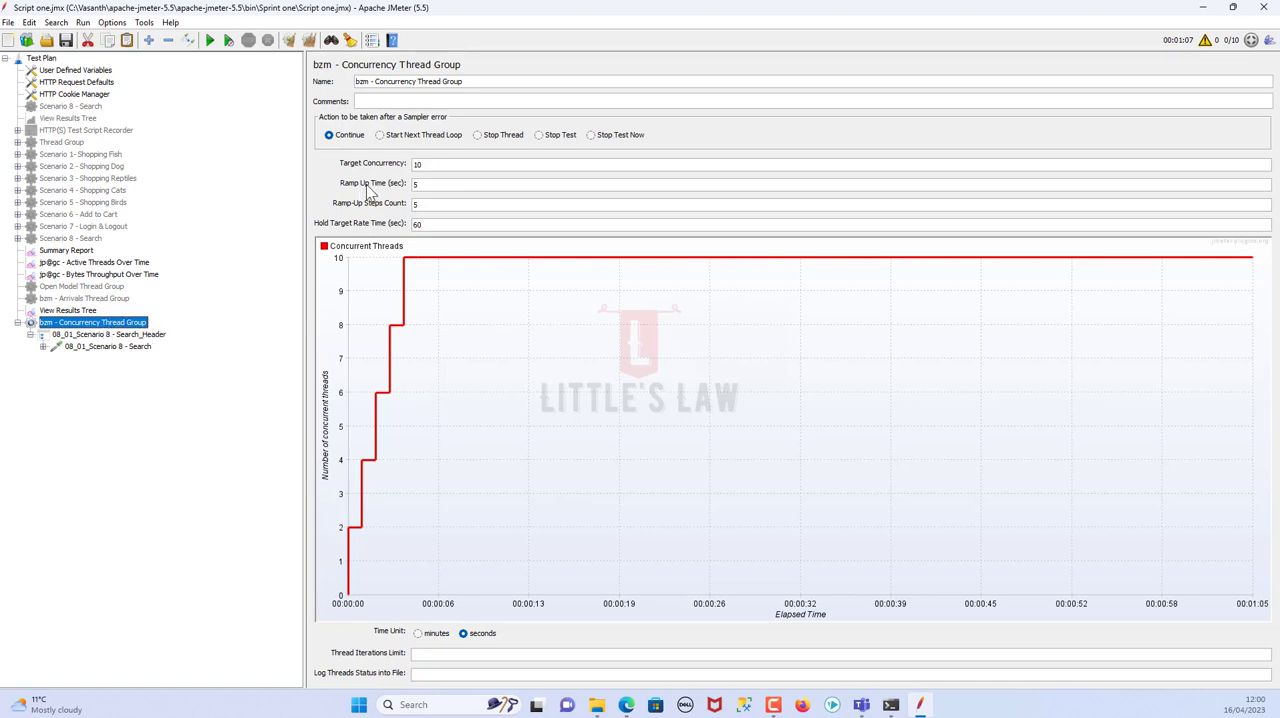
pyautogui.click(88, 298)
pyautogui.rightClick(88, 299)
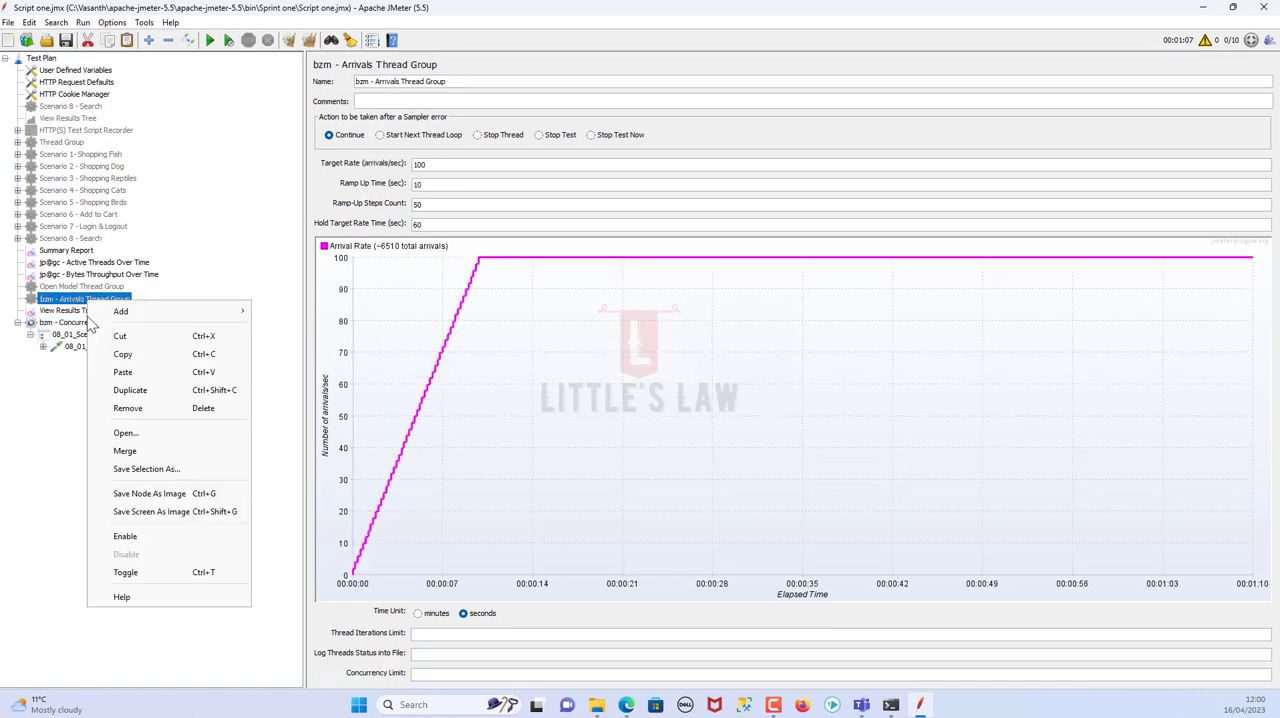
pyautogui.click(66, 420)
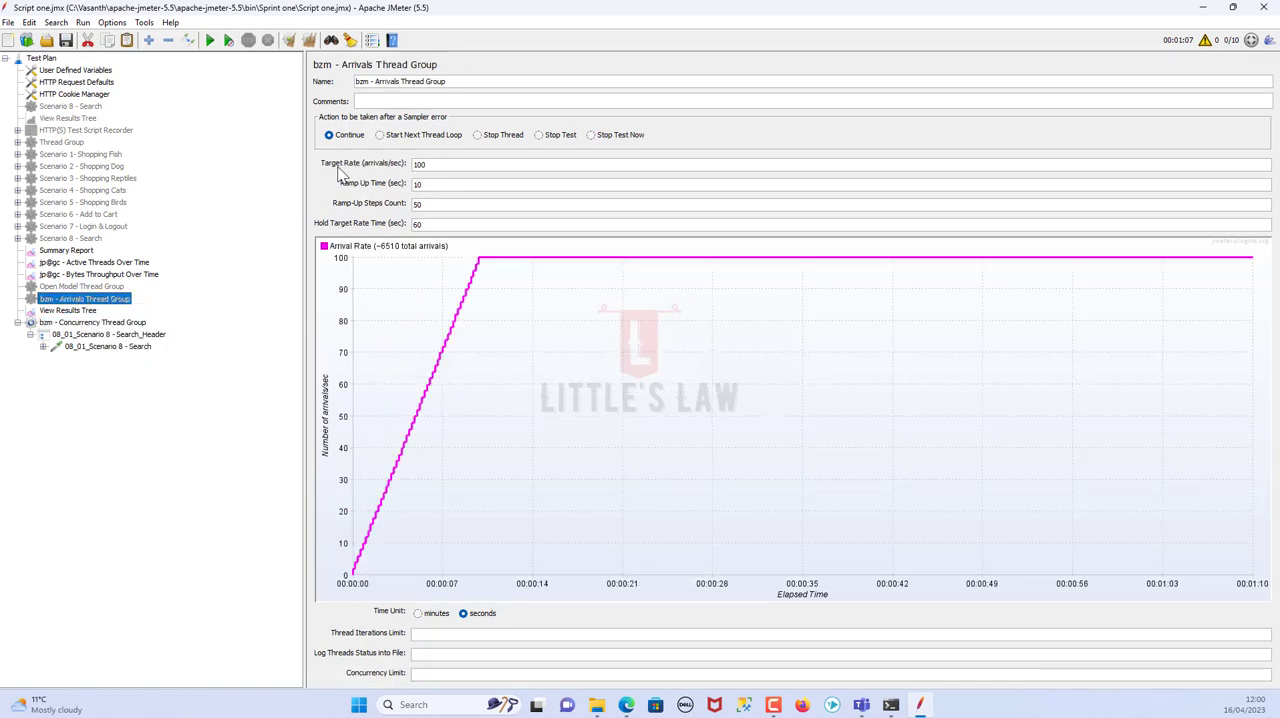
pyautogui.moveTo(443, 166); pyautogui.dragTo(344, 166)
pyautogui.click(115, 323)
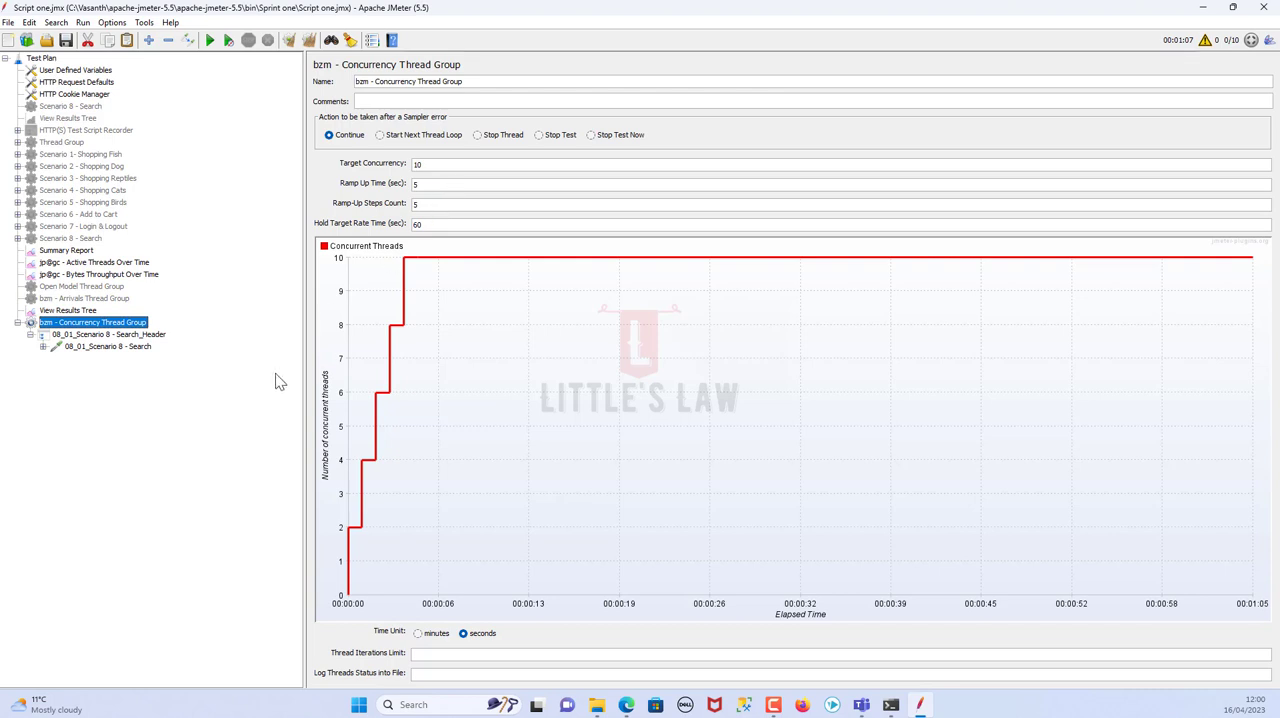
pyautogui.moveTo(427, 163); pyautogui.dragTo(388, 160)
# Compare the thread schedule of Scenario 1 - Shopping Fish with the Concurrency Thread Group's target concurrency and ramp-up time
pyautogui.click(88, 155)
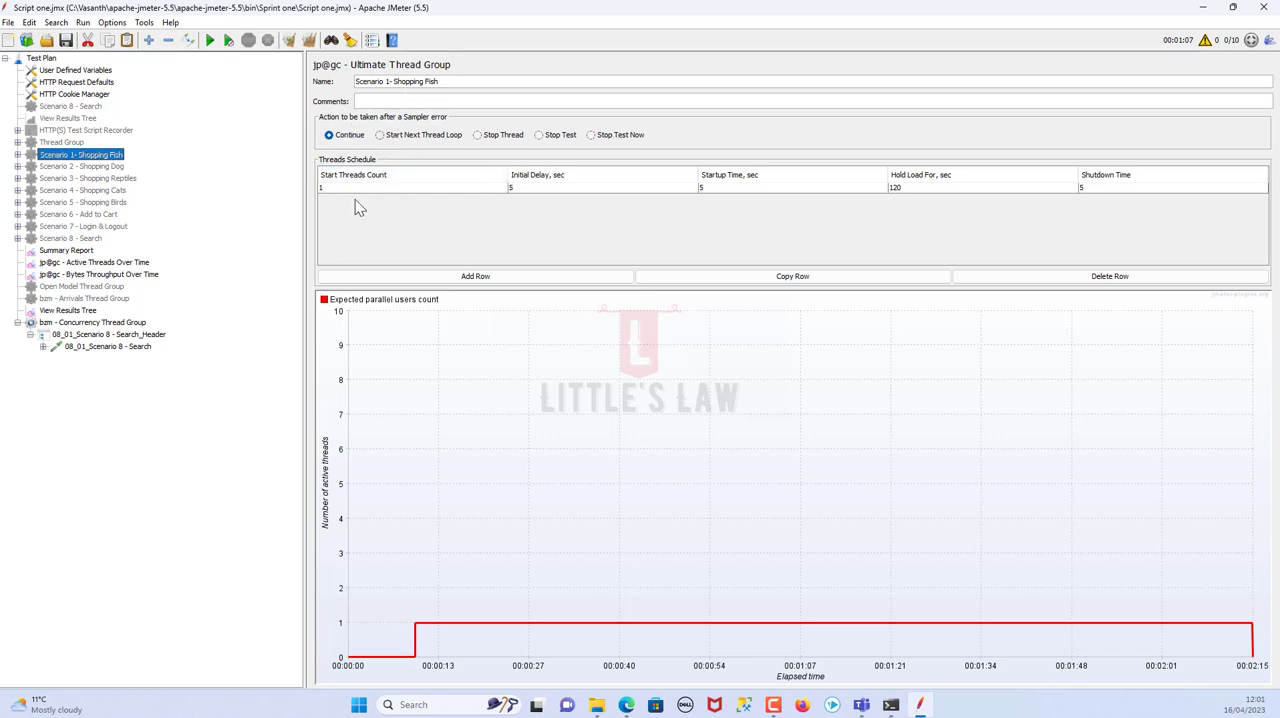
pyautogui.click(110, 323)
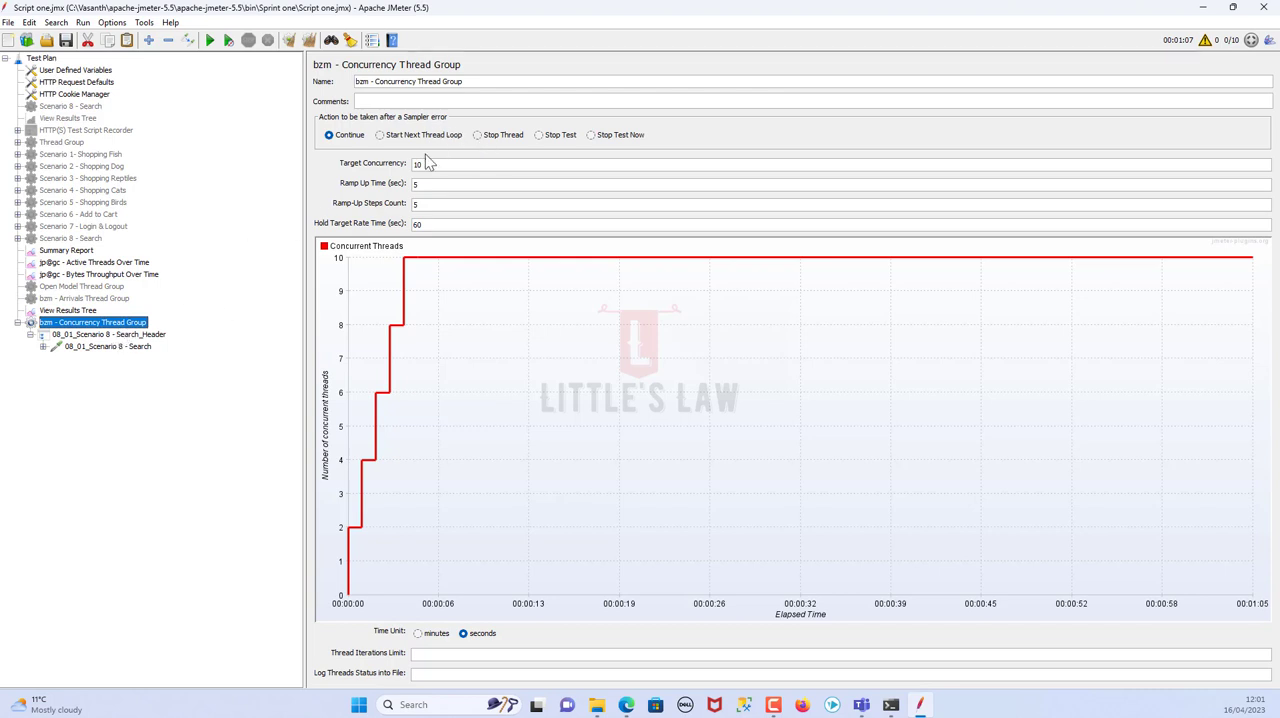
pyautogui.moveTo(428, 164); pyautogui.dragTo(357, 167)
pyautogui.doubleClick(418, 185)
# Try minutes as the time unit in the Concurrency and Arrivals thread groups, returning each to seconds
pyautogui.click(428, 633)
pyautogui.click(473, 638)
pyautogui.click(432, 638)
pyautogui.click(471, 636)
pyautogui.click(88, 298)
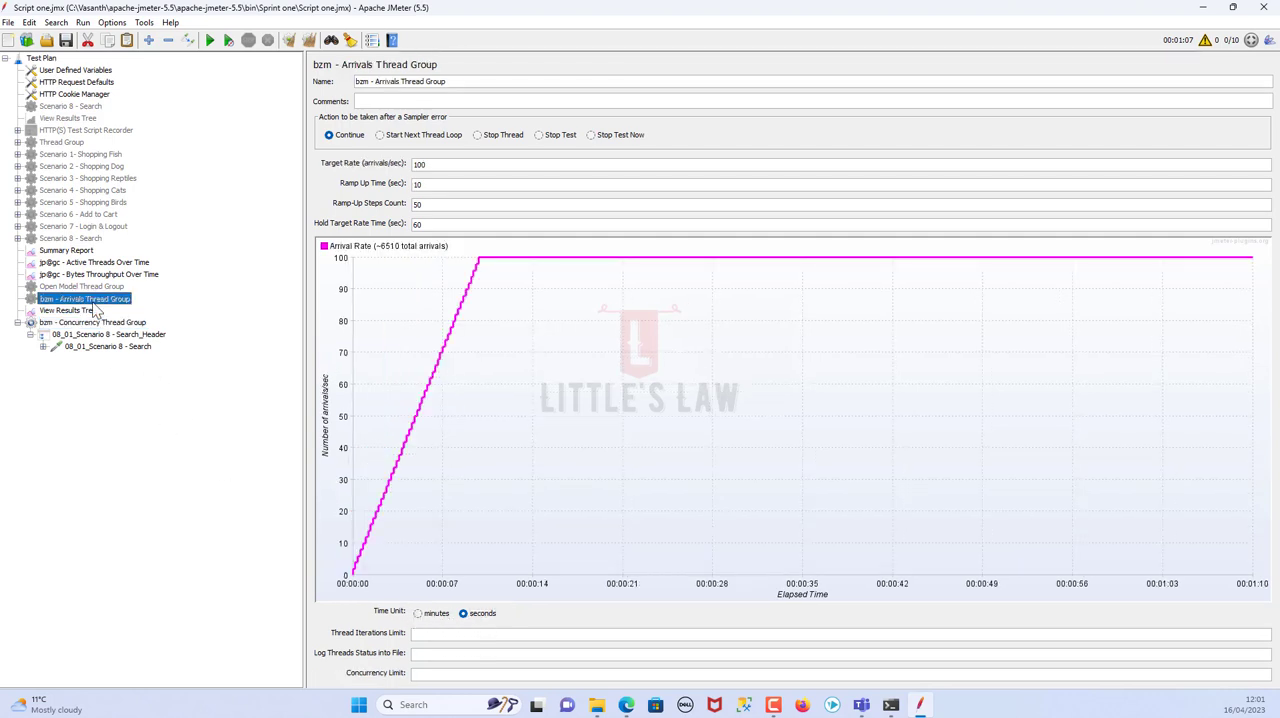
pyautogui.click(428, 616)
pyautogui.click(482, 616)
# Examine the Concurrency Thread Group's ramp-up steps count, hold target rate time, target concurrency and ramp-up time
pyautogui.click(88, 322)
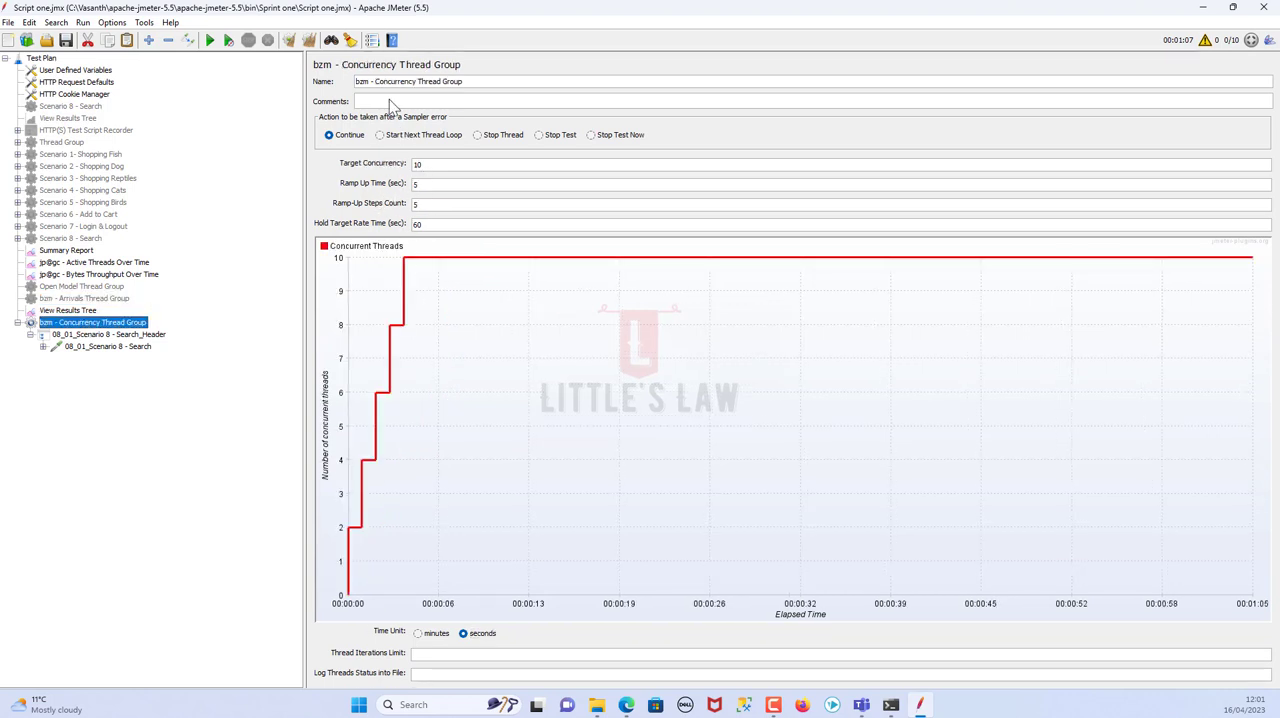
pyautogui.click(425, 204)
pyautogui.moveTo(380, 204); pyautogui.dragTo(351, 202)
pyautogui.moveTo(442, 228); pyautogui.dragTo(348, 217)
pyautogui.click(310, 43)
pyautogui.moveTo(434, 166); pyautogui.dragTo(349, 160)
pyautogui.moveTo(429, 185); pyautogui.dragTo(408, 185)
# Configure the Concurrency Thread Group with 2 ramp-up steps, a target concurrency of 100 and minutes as the time unit
pyautogui.moveTo(431, 205); pyautogui.dragTo(386, 201)
pyautogui.write('2')
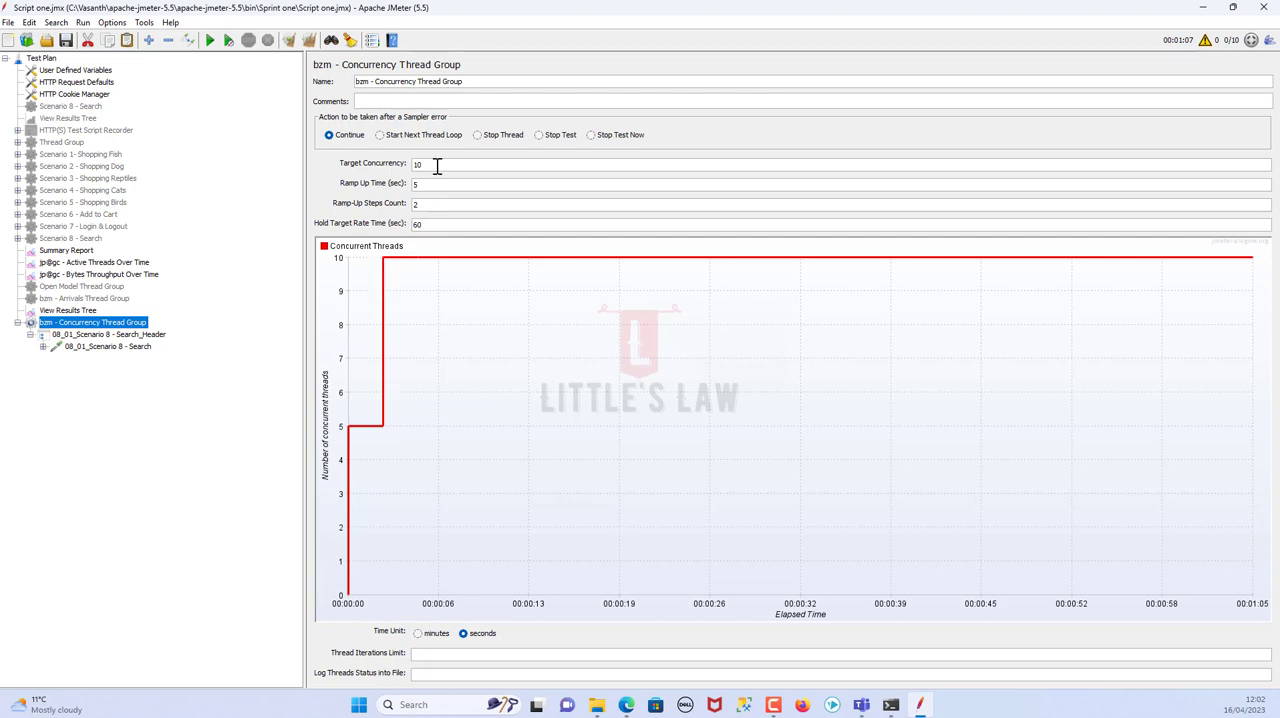
pyautogui.moveTo(437, 166); pyautogui.dragTo(394, 166)
pyautogui.write('100')
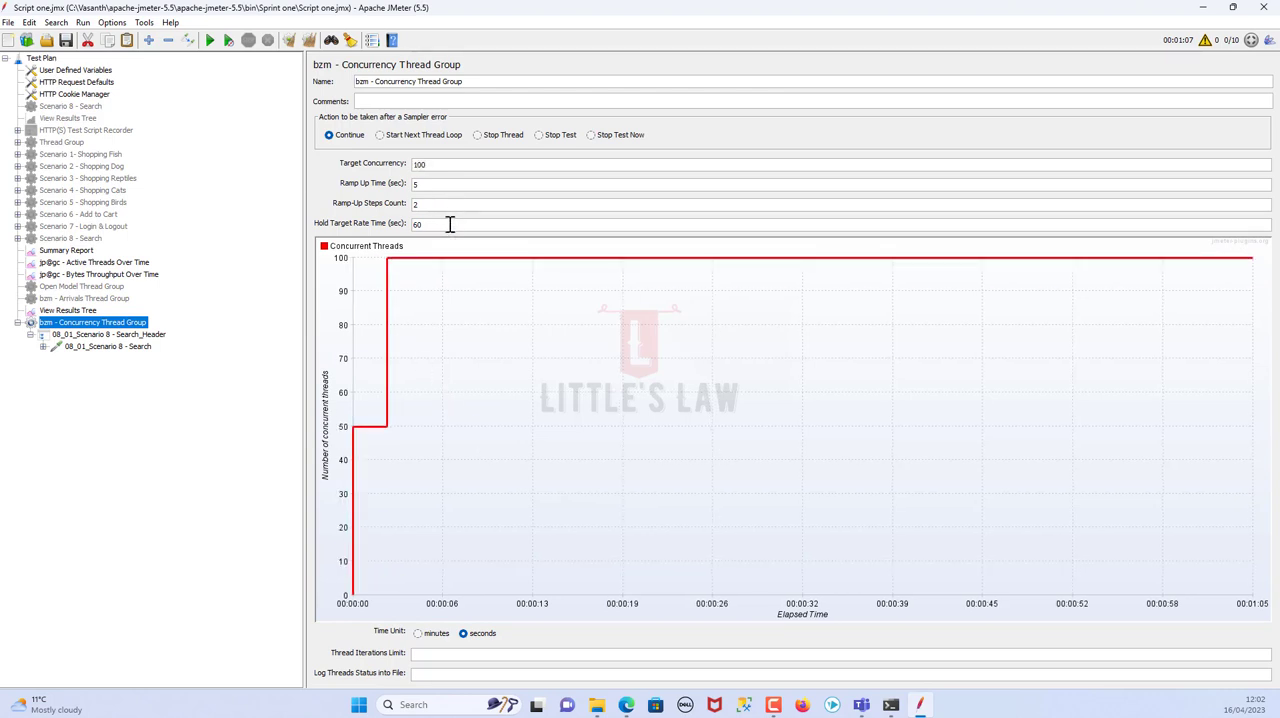
pyautogui.click(418, 633)
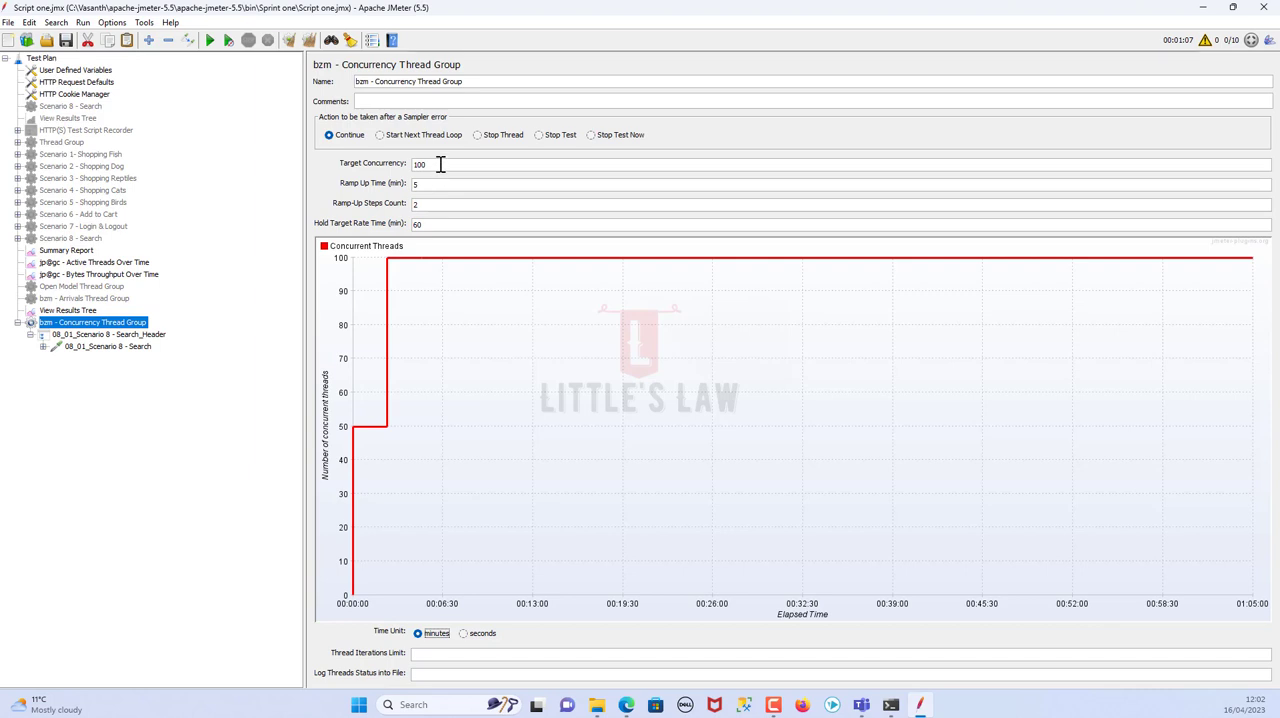
# Switch to Notepad and note "User Load - 100 Users" and "Duration (Steady state) - 60 min" on separate lines
pyautogui.moveTo(440, 164); pyautogui.dragTo(286, 149)
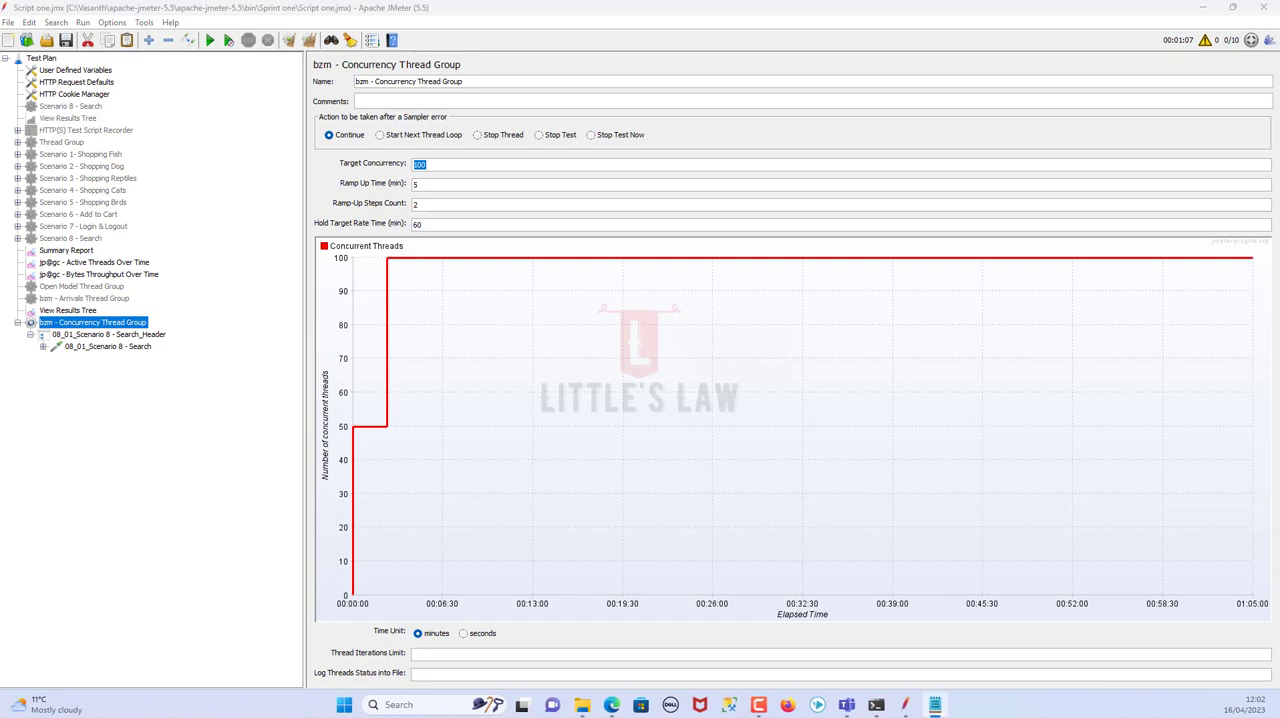
pyautogui.write('Us')
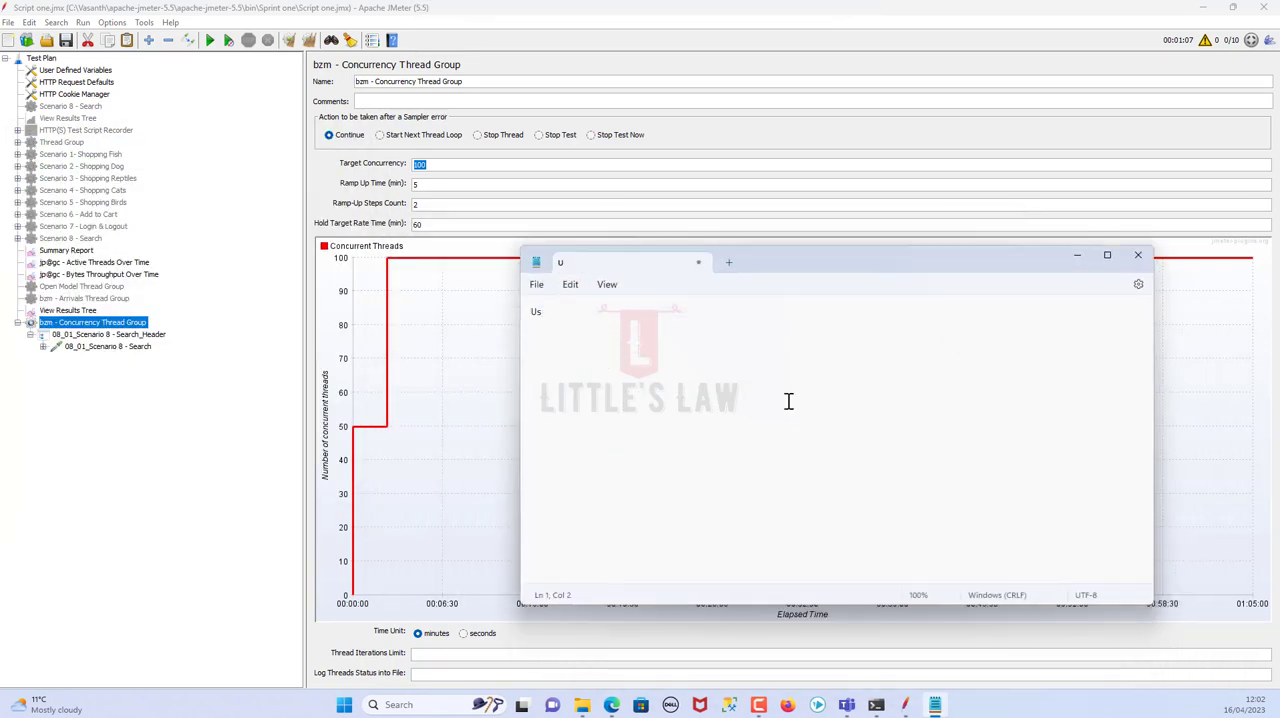
pyautogui.write('er Load - 100 Users')
pyautogui.press('Return')
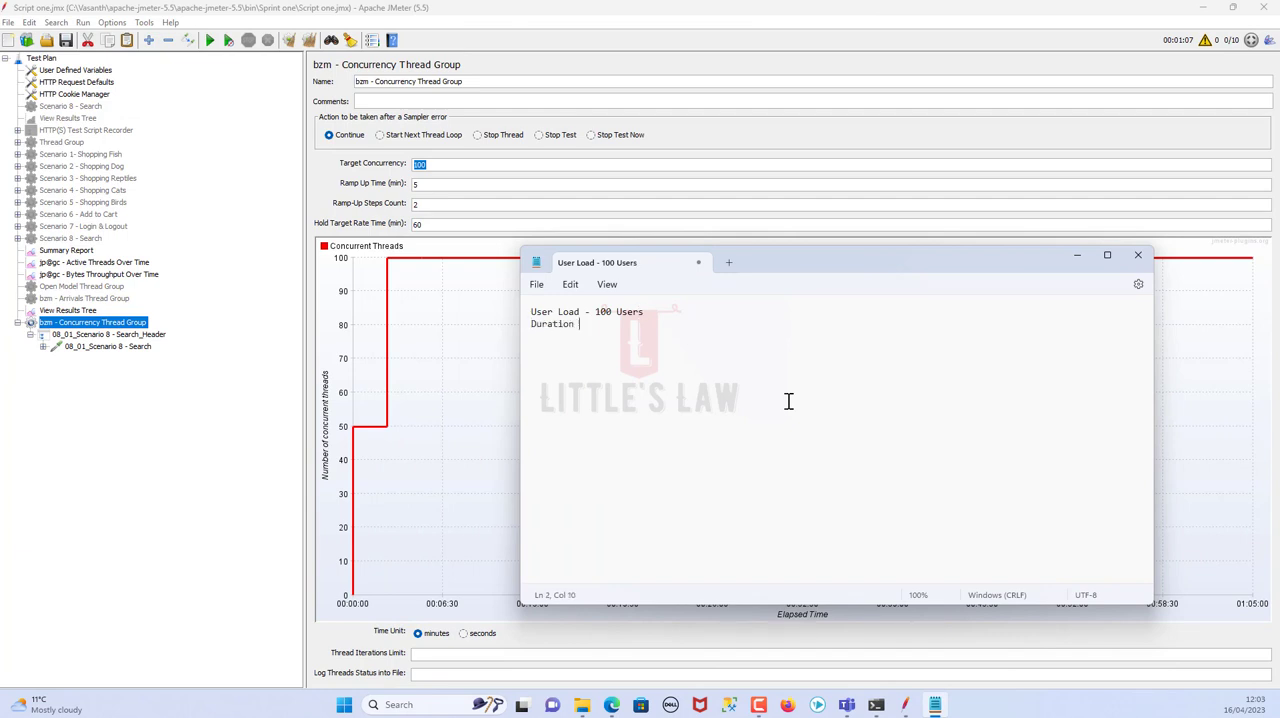
pyautogui.write('Duration (Stead  sate')
pyautogui.press('BackSpace')
pyautogui.press('BackSpace')
pyautogui.write('state')
pyautogui.write(')')
pyautogui.write('Ramp up Time')
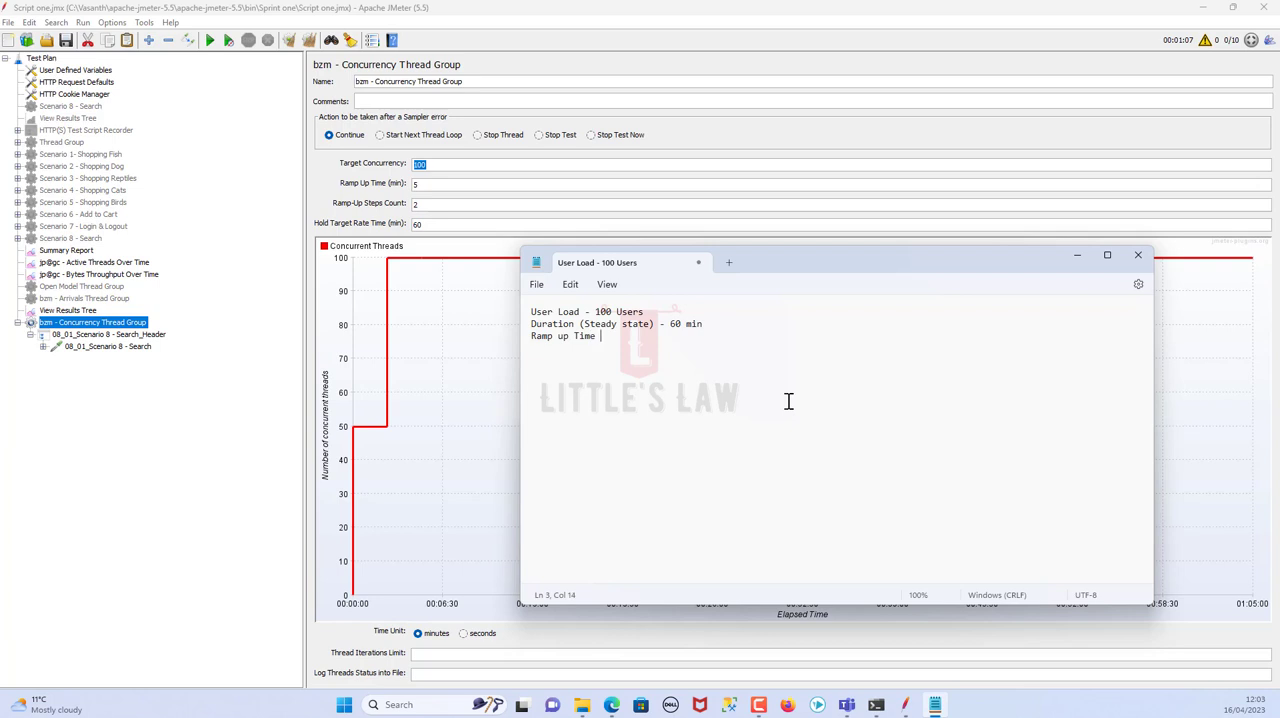
pyautogui.write(' = 6 mi')
pyautogui.write('n Ta')
pyautogui.write('amp up step - 5/6')
# Add the lines "Ramp up Time = 6 min" and "Ramp up step - 5/6" to the note and select all its text
pyautogui.hotkey('ctrl', 'a')
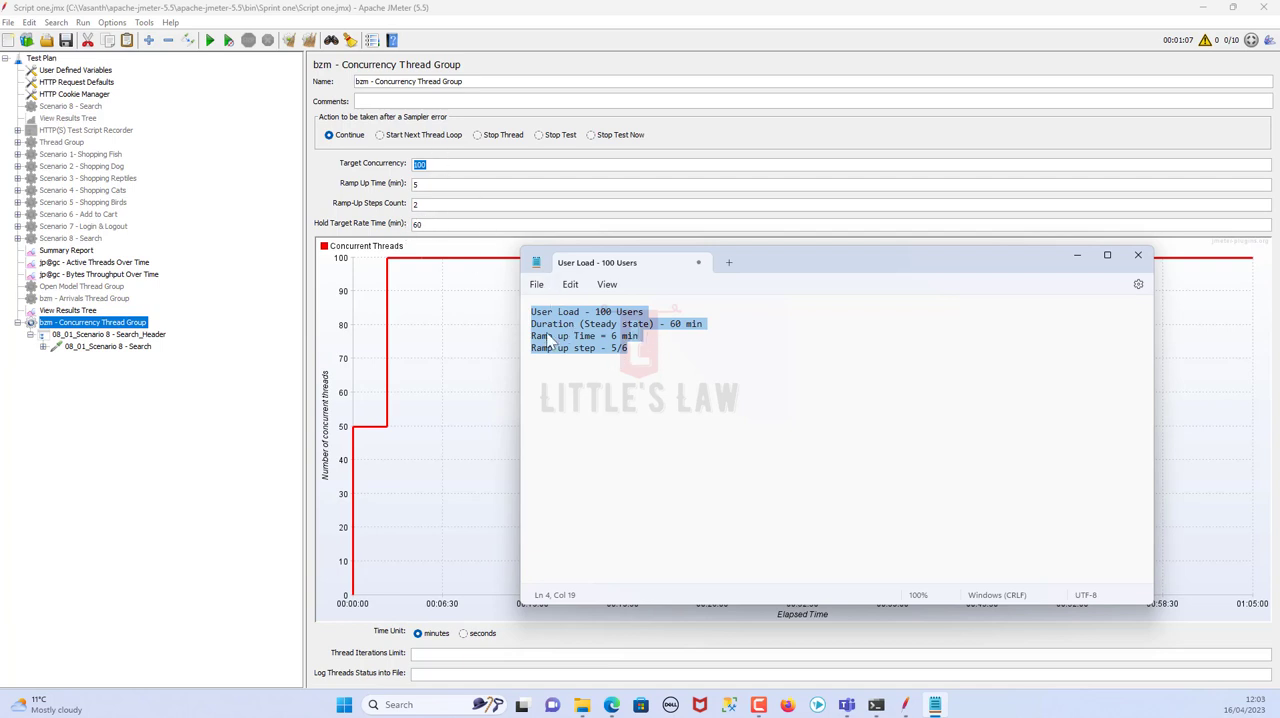
# Back in JMeter, set the Concurrency Thread Group's ramp-up time to 6 minutes and its ramp-up steps count to 6, trying 5 steps first
pyautogui.moveTo(435, 186); pyautogui.dragTo(394, 184)
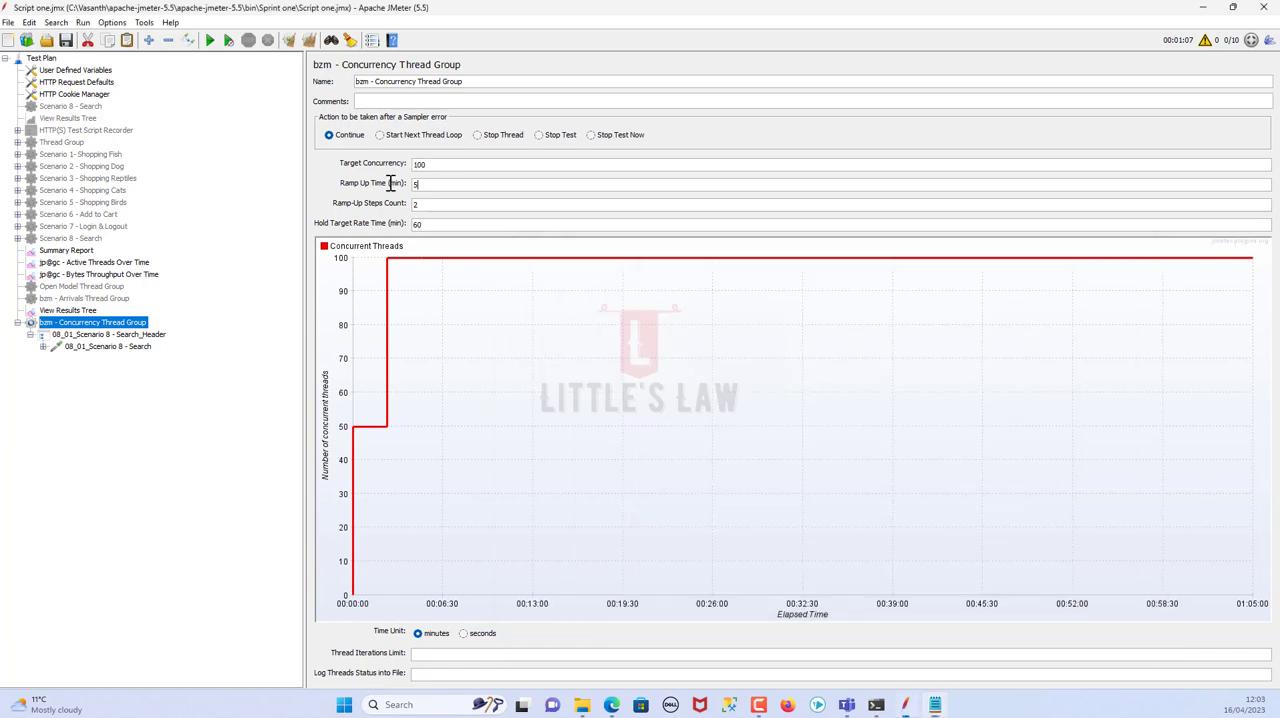
pyautogui.write('6')
pyautogui.hotkey('alt', 'Tab')
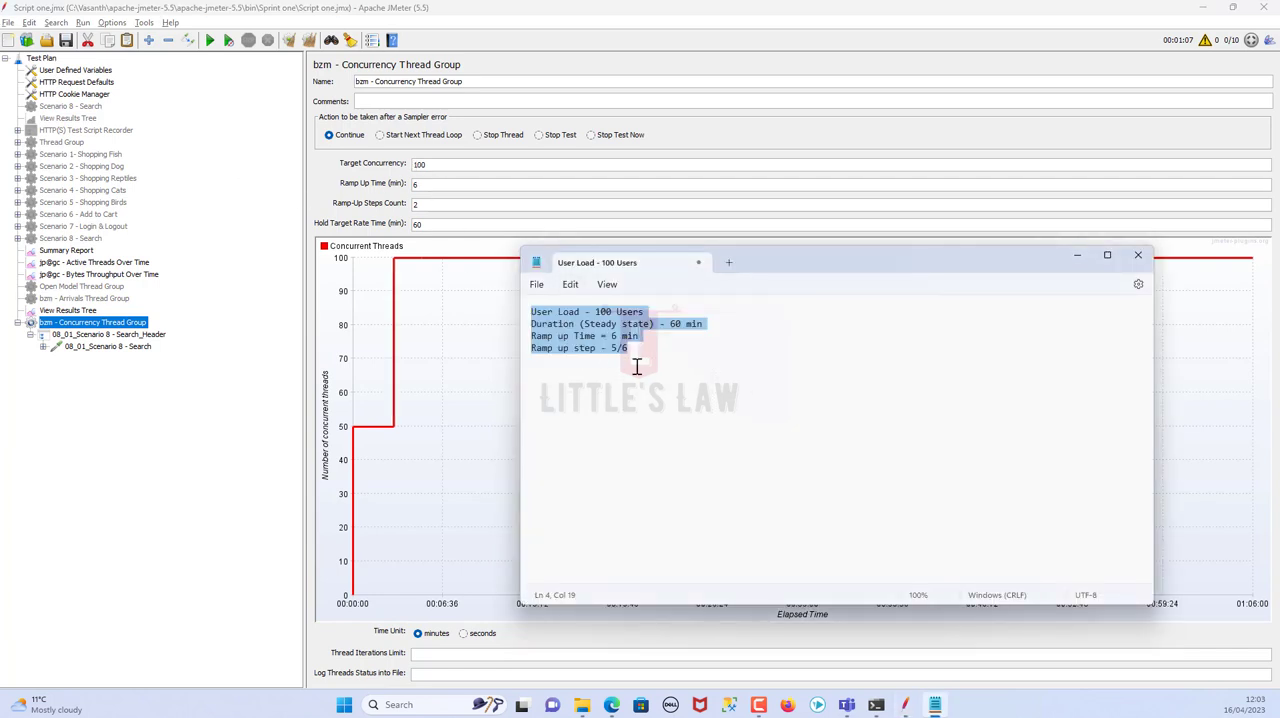
pyautogui.doubleClick(418, 205)
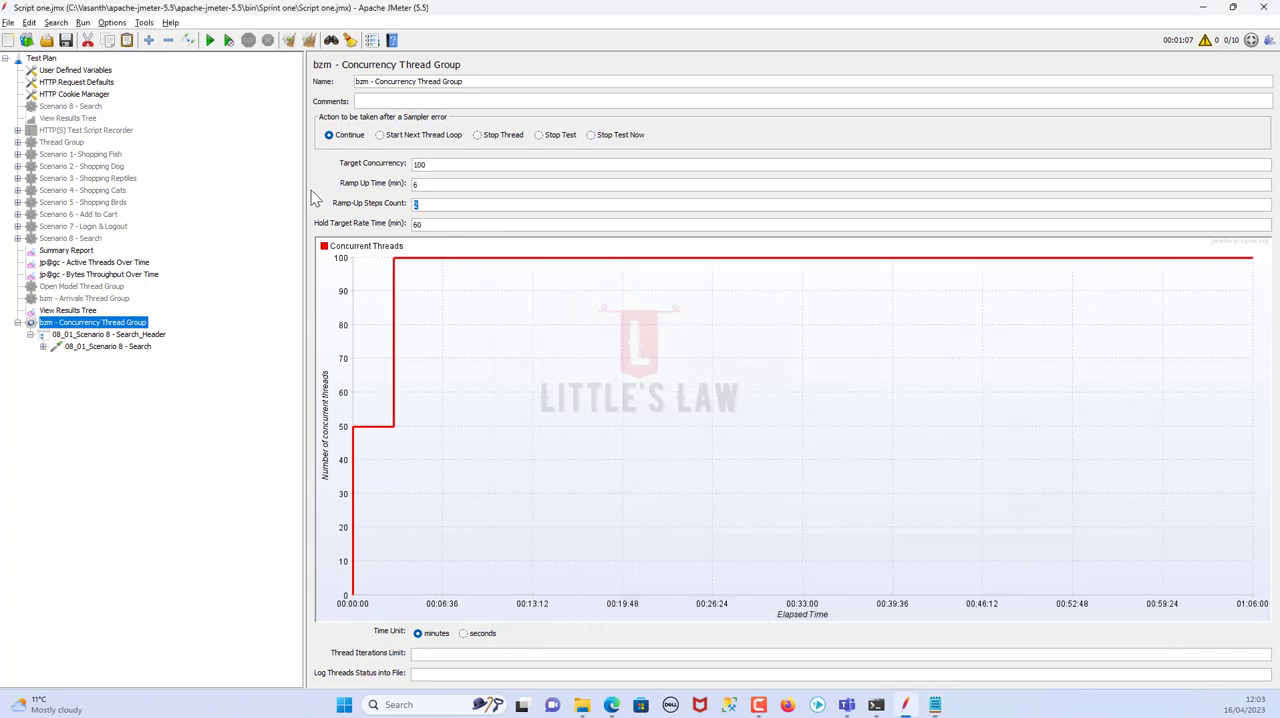
pyautogui.write('5')
pyautogui.doubleClick(420, 205)
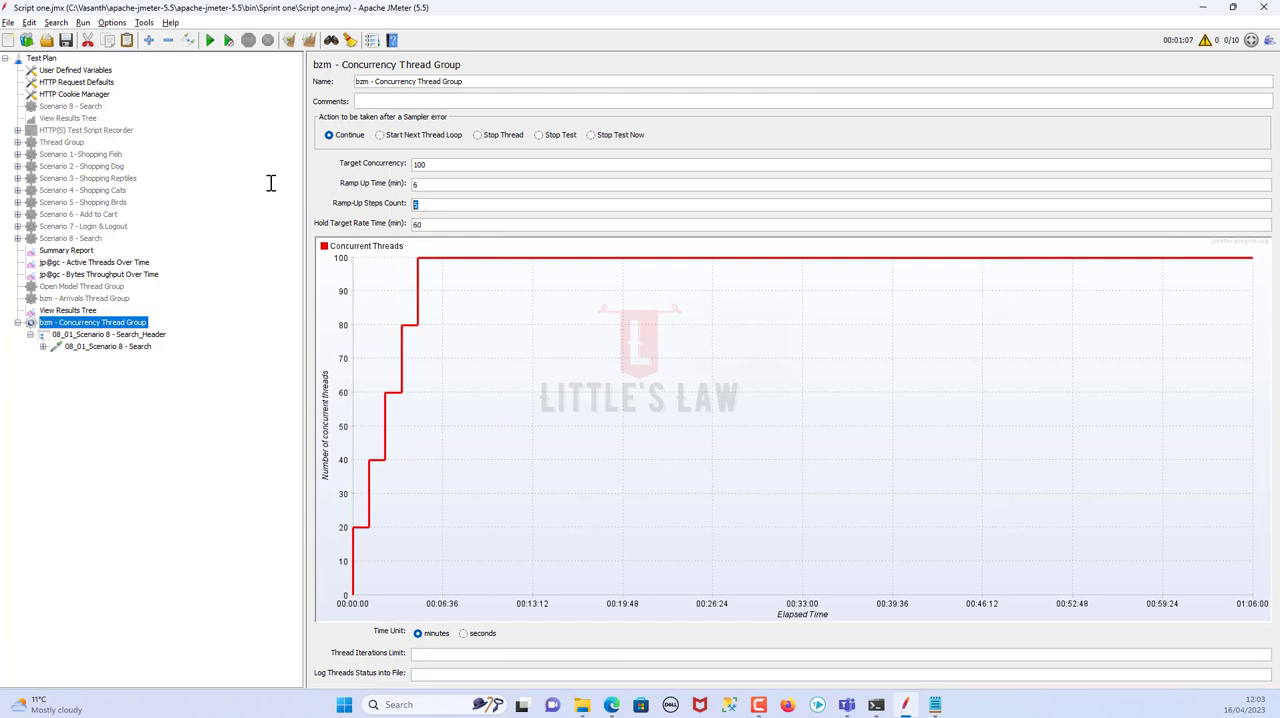
pyautogui.write('6')
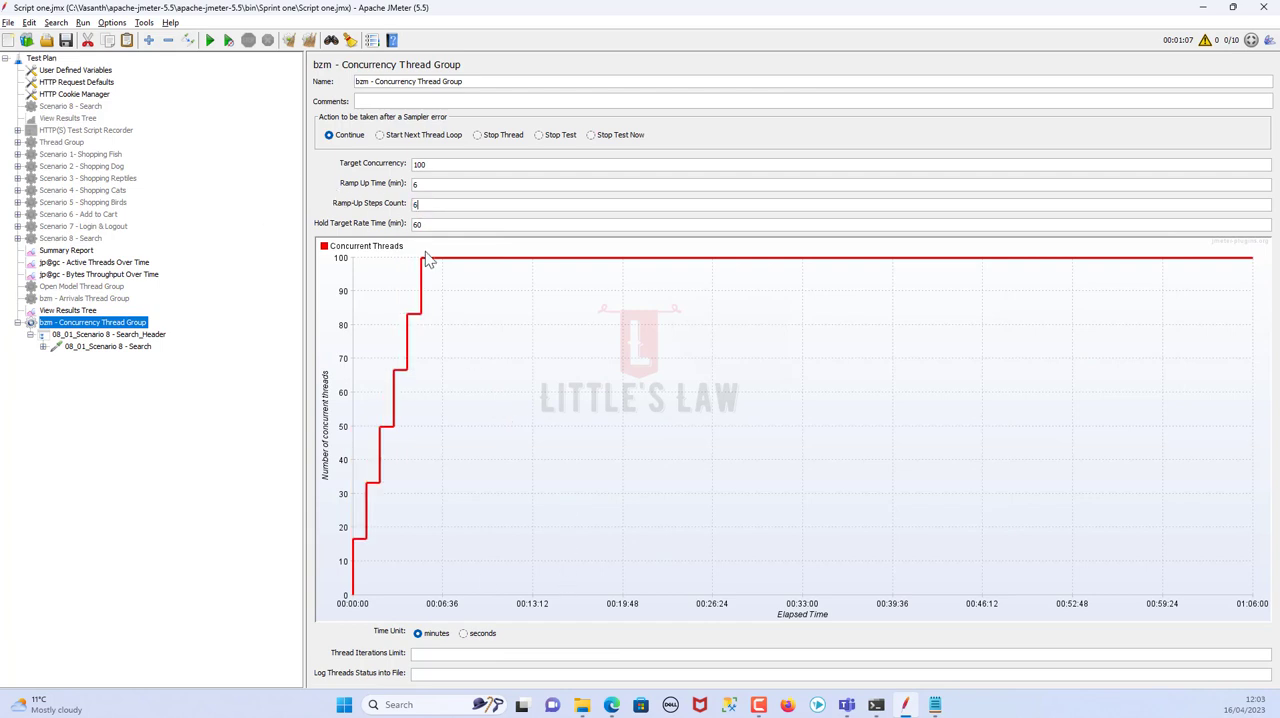
# Try target concurrency values of 200 and 1000 in the Concurrency Thread Group
pyautogui.doubleClick(432, 166)
pyautogui.write('200')
pyautogui.doubleClick(428, 166)
pyautogui.write('1000')
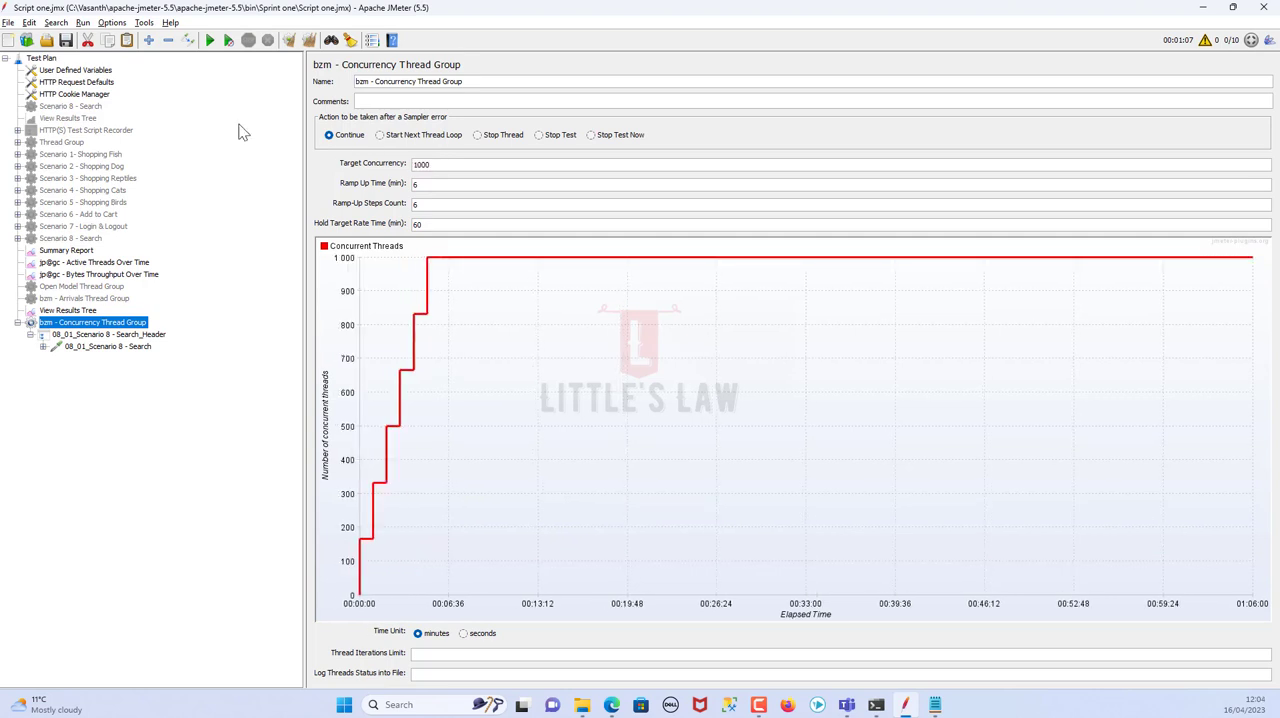
pyautogui.doubleClick(434, 205)
# Compare the ramp-up and hold settings of the Arrivals Thread Group with those of the Concurrency Thread Group
pyautogui.click(111, 299)
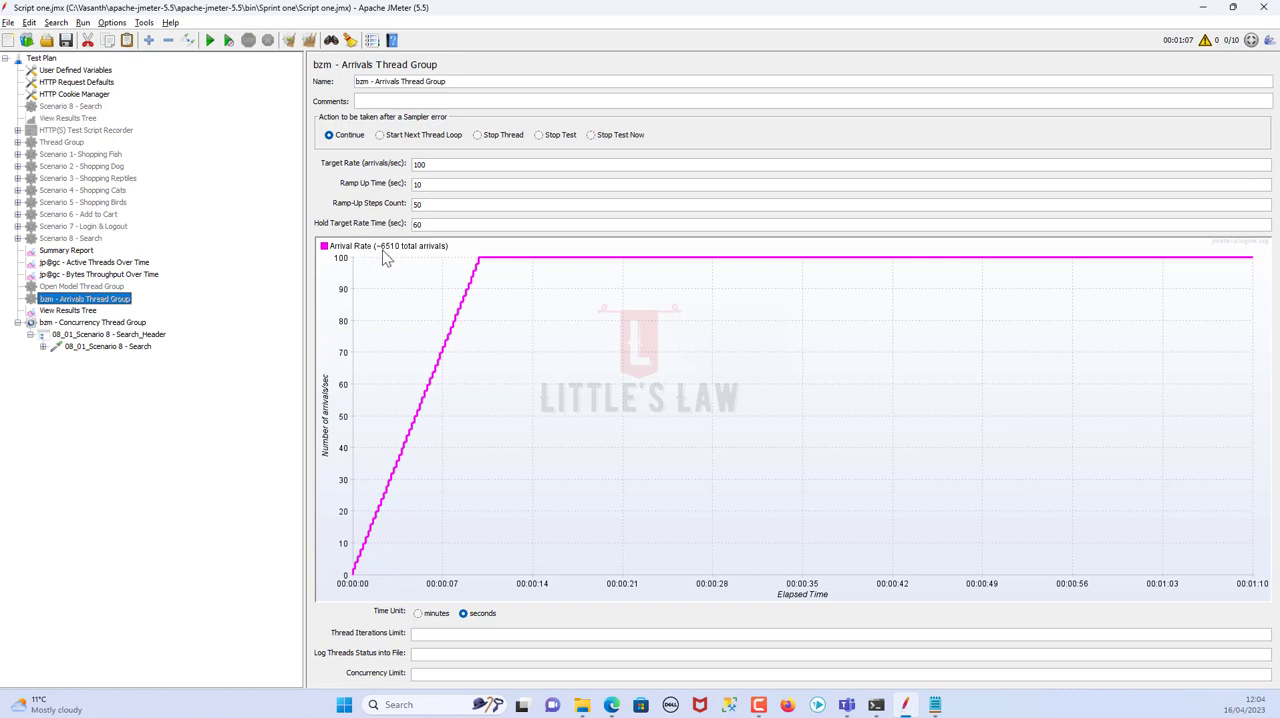
pyautogui.click(115, 323)
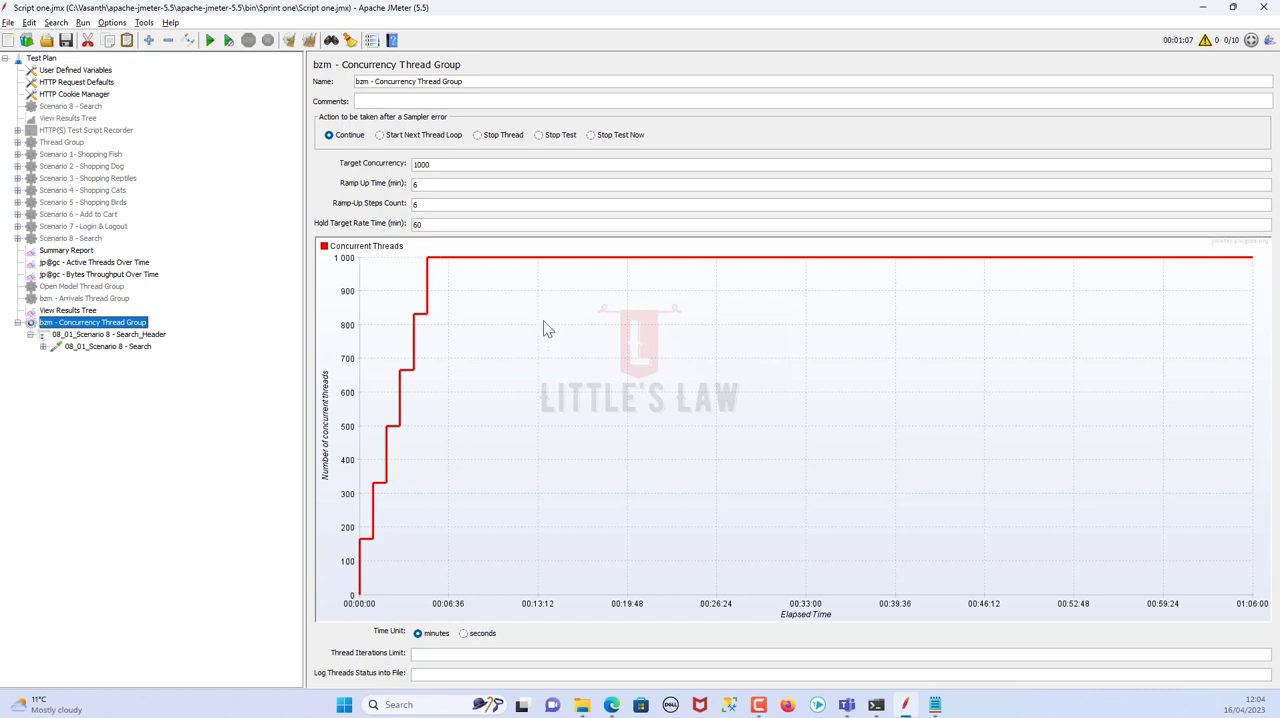
pyautogui.click(84, 298)
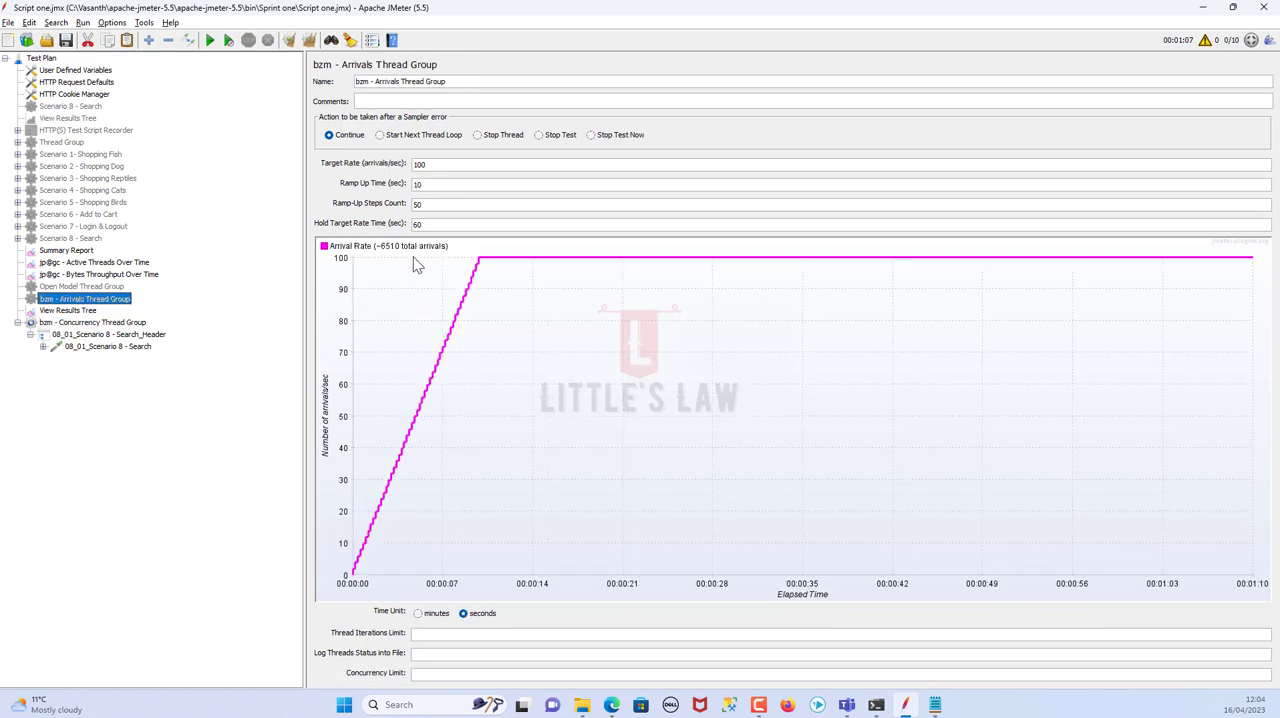
pyautogui.click(90, 323)
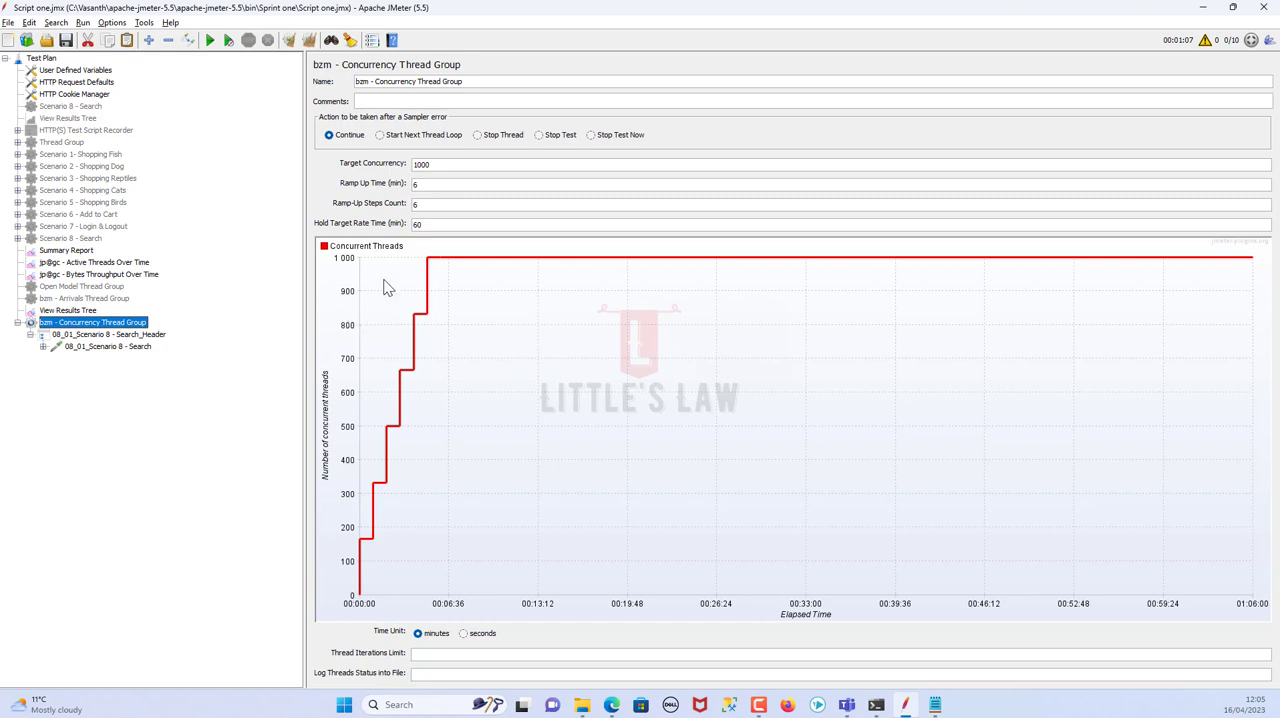
# Set the Concurrency Thread Group's target concurrency to 10, trying 100 first, and its time unit to seconds
pyautogui.doubleClick(460, 164)
pyautogui.write('100')
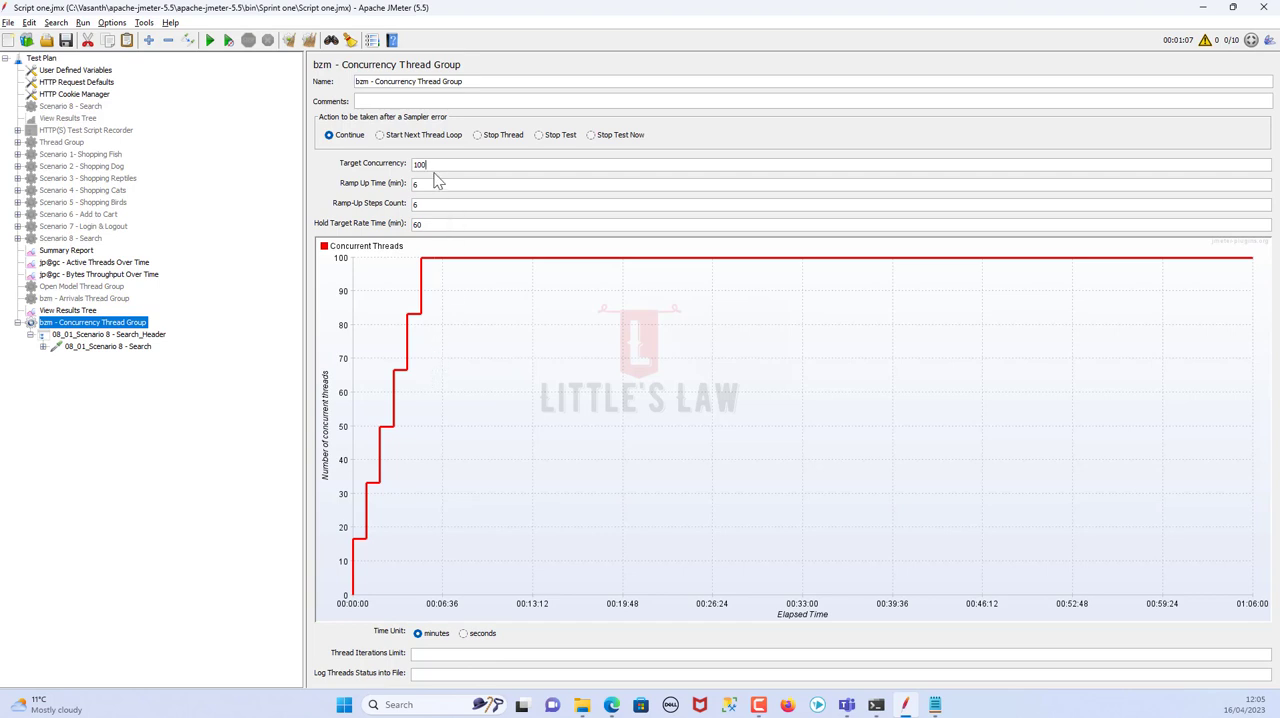
pyautogui.moveTo(434, 163); pyautogui.dragTo(312, 160)
pyautogui.write('10')
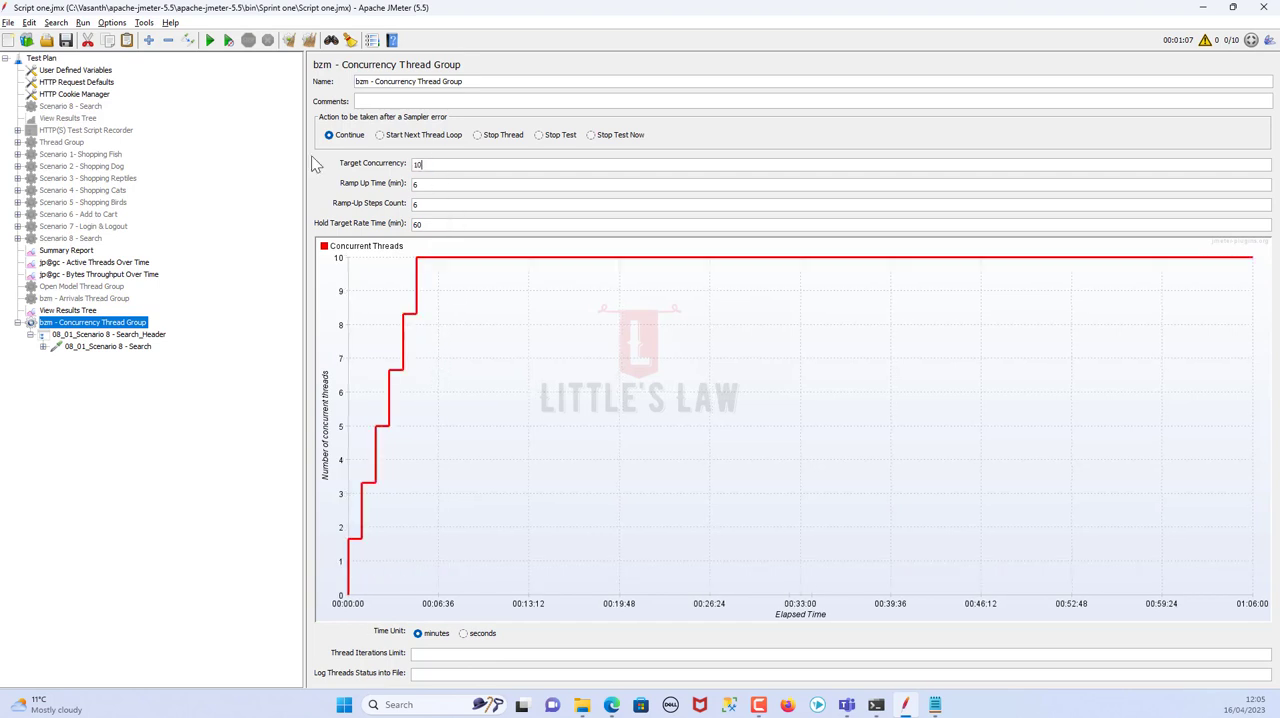
pyautogui.click(463, 633)
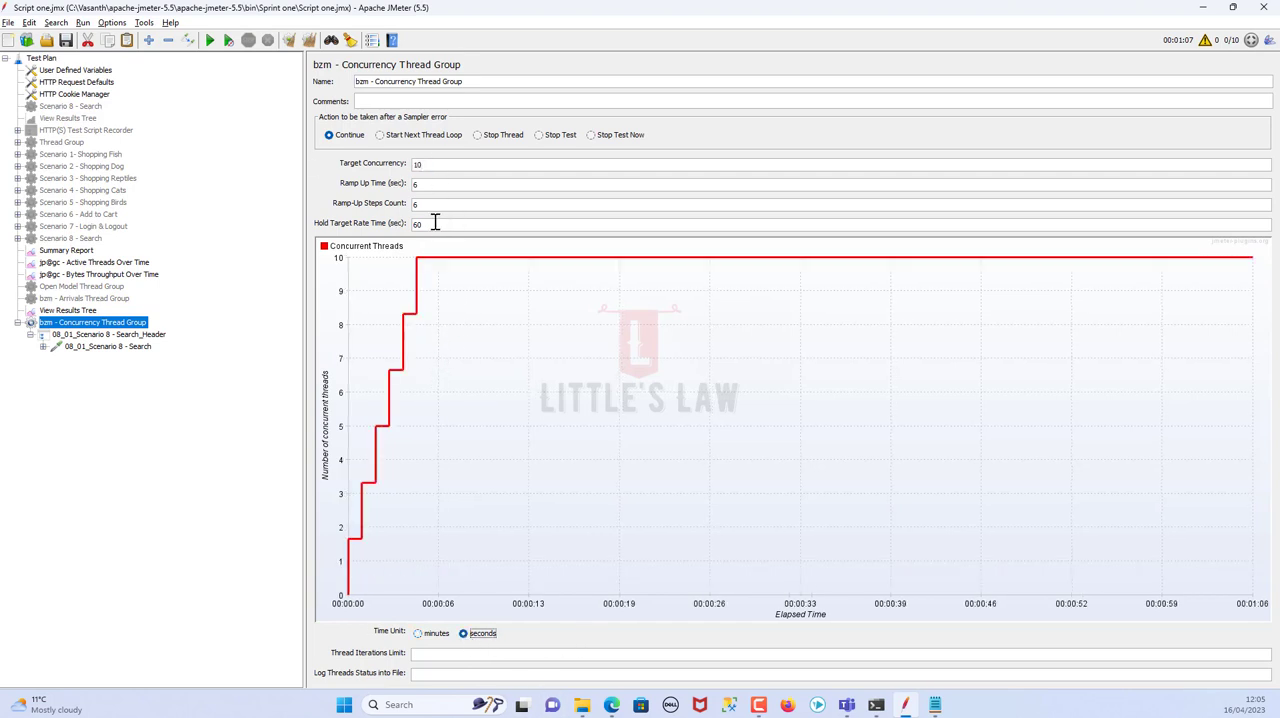
# Check the hold time, ramp-up time and steps count, clear all previous results and start the test
pyautogui.moveTo(432, 224); pyautogui.dragTo(366, 186)
pyautogui.moveTo(428, 186); pyautogui.dragTo(346, 177)
pyautogui.moveTo(430, 204); pyautogui.dragTo(346, 198)
pyautogui.click(309, 42)
pyautogui.click(210, 41)
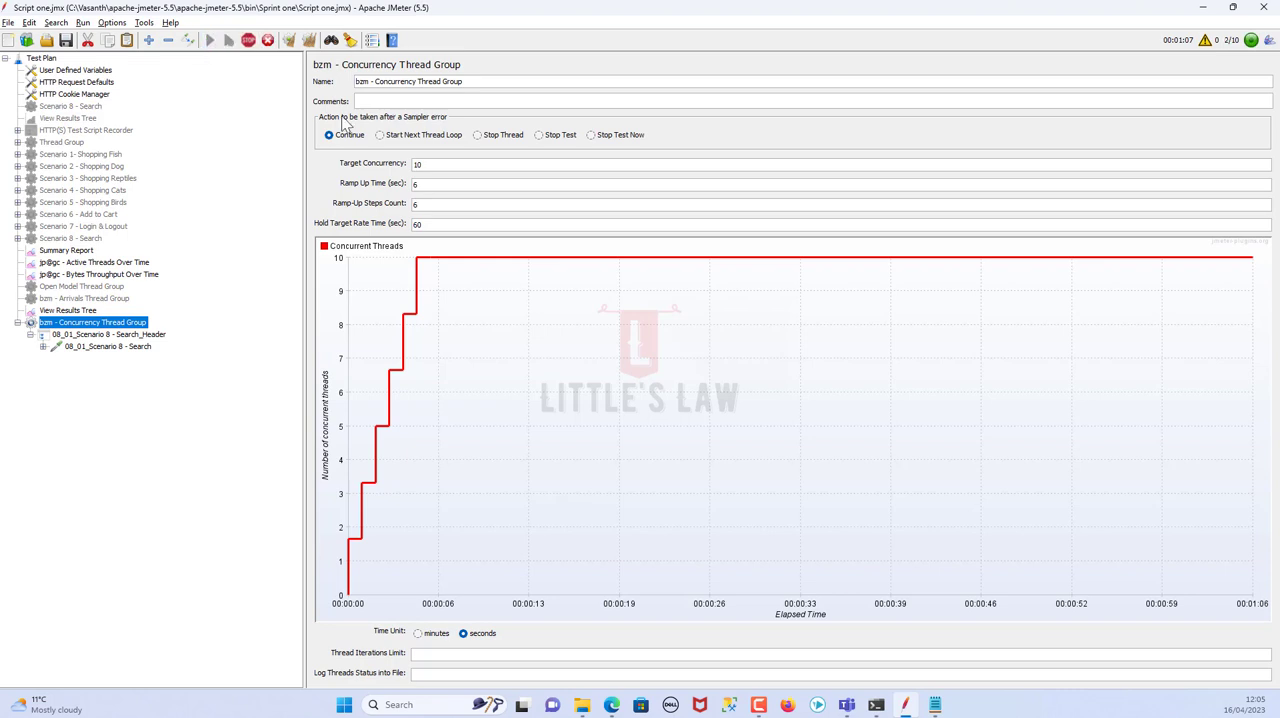
# Examine the Active Threads Over Time and Bytes Throughput Over Time charts and the error rates in the Summary Report
pyautogui.click(99, 264)
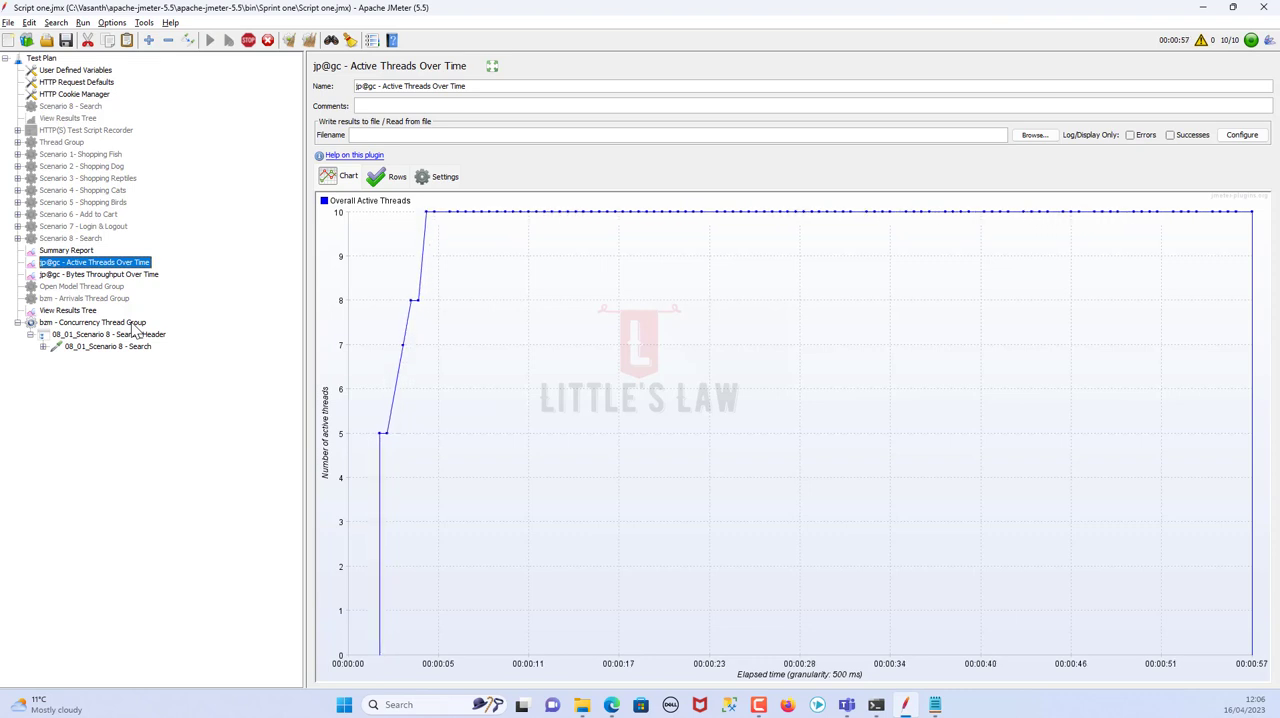
pyautogui.click(98, 276)
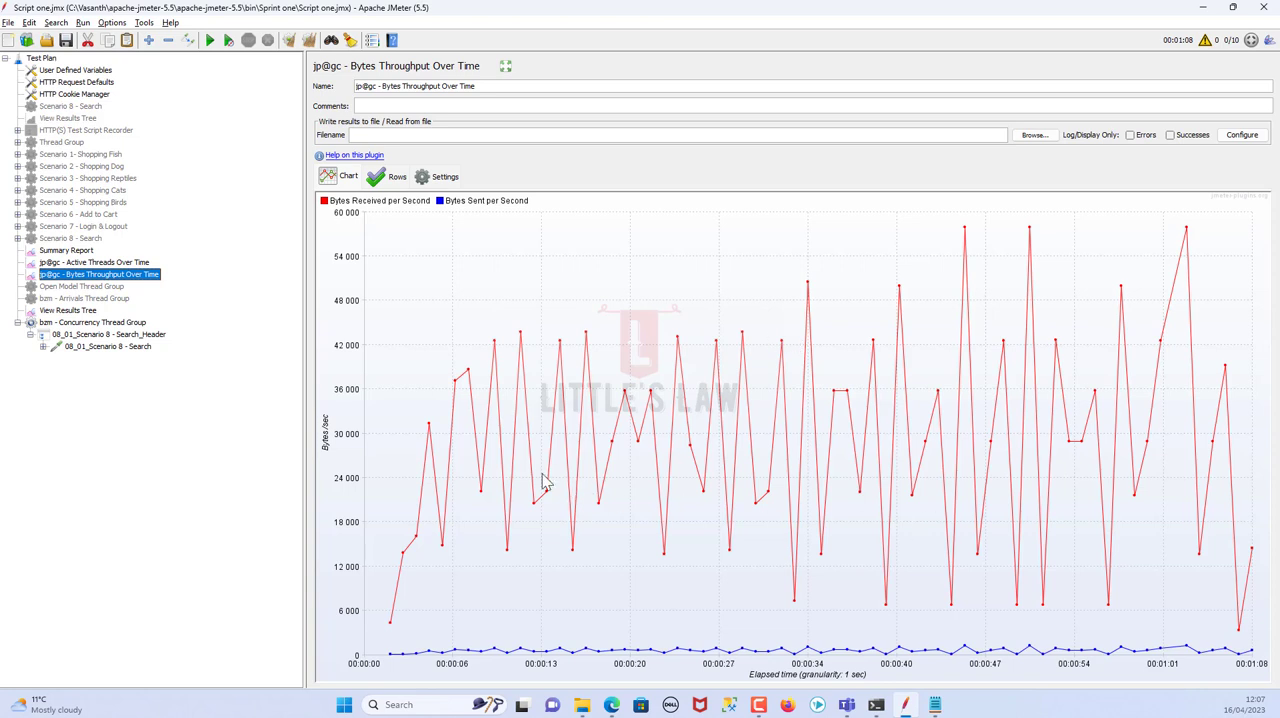
pyautogui.click(75, 251)
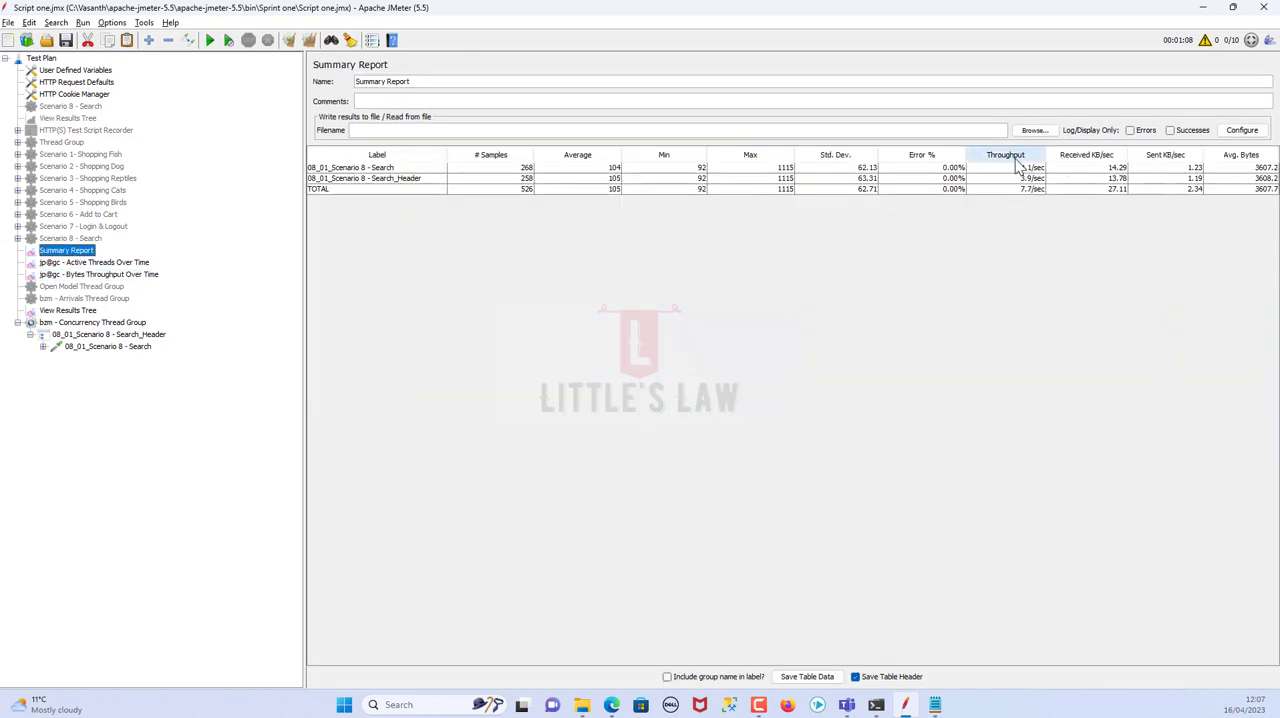
pyautogui.click(936, 167)
pyautogui.click(932, 178)
pyautogui.click(930, 189)
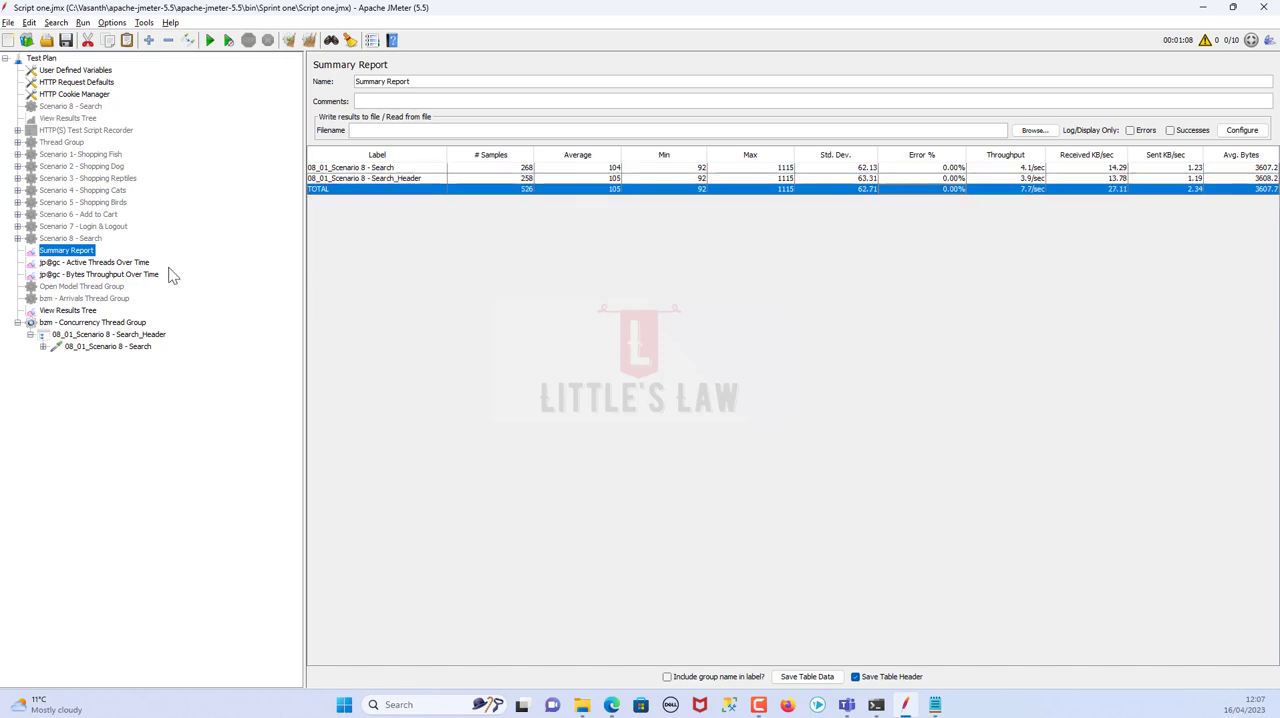
# Review the throughput and active threads charts again, along with the 08_01_Scenario 8 - Search row of the Summary Report
pyautogui.click(96, 276)
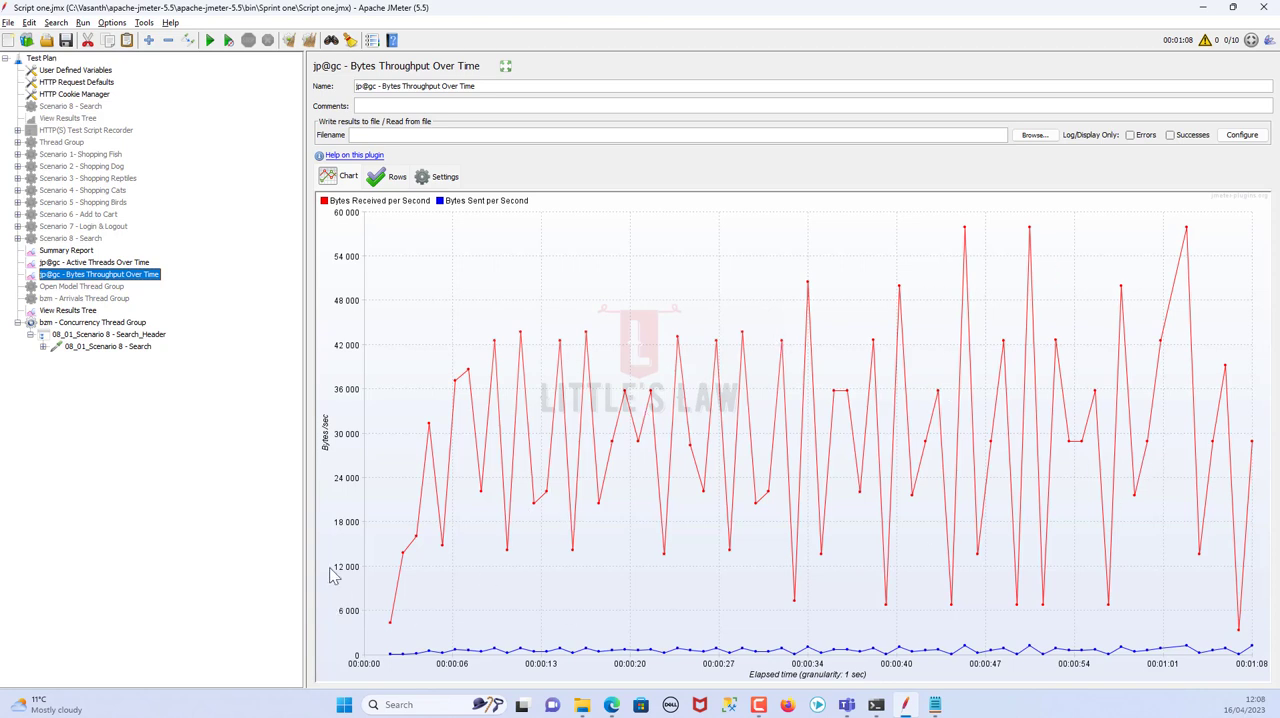
pyautogui.click(112, 265)
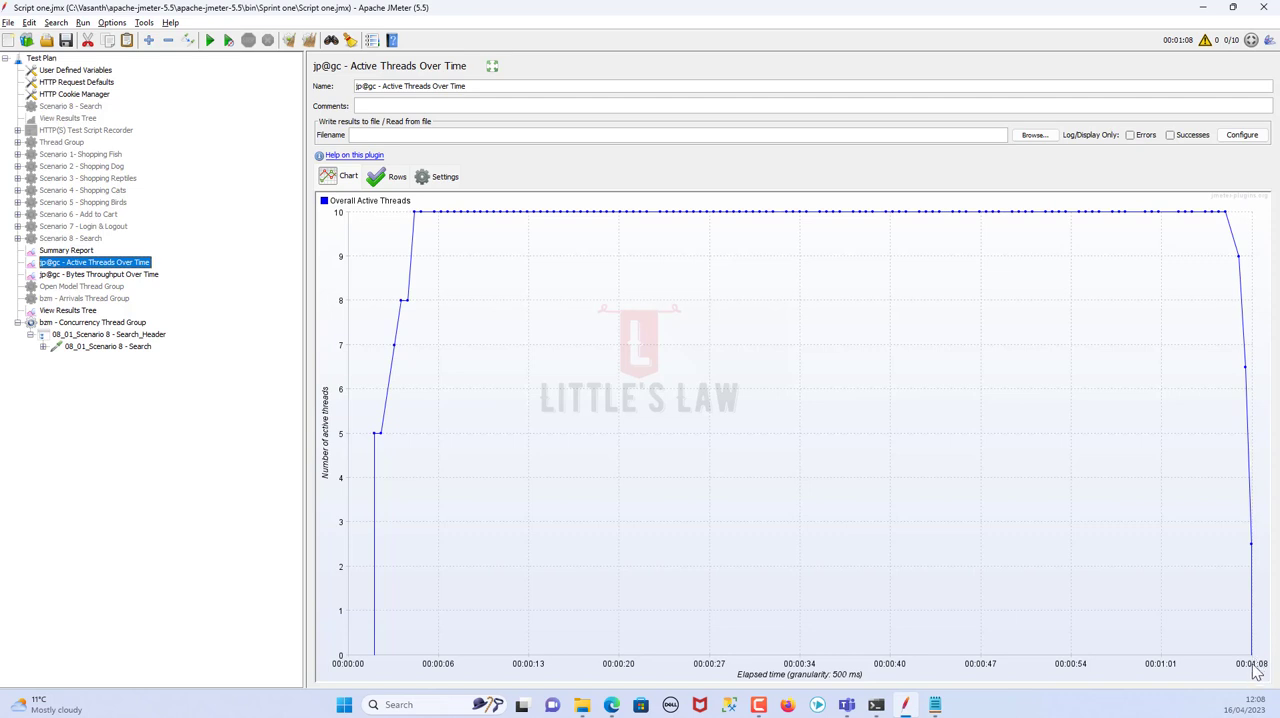
pyautogui.click(72, 251)
pyautogui.click(502, 169)
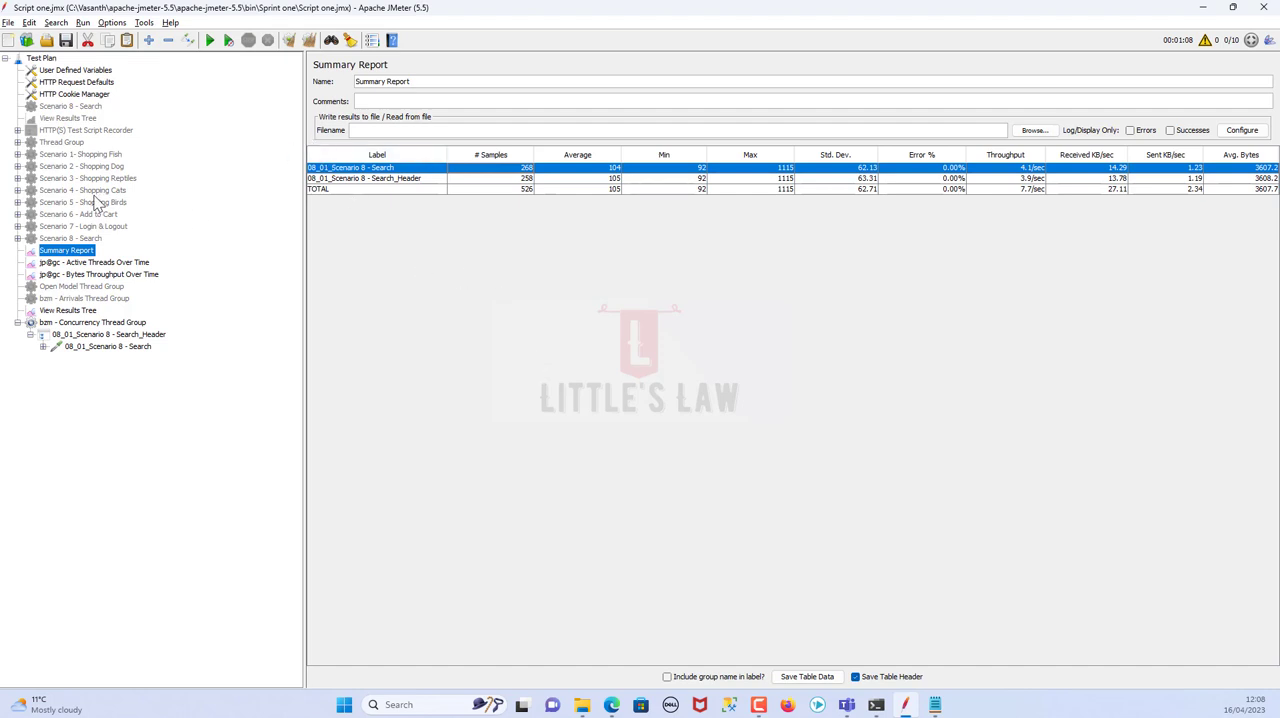
# Look through the Ultimate Thread Group schedules of the scenarios from Scenario 1 - Shopping Fish to Scenario 7 - Login & Logout
pyautogui.click(86, 156)
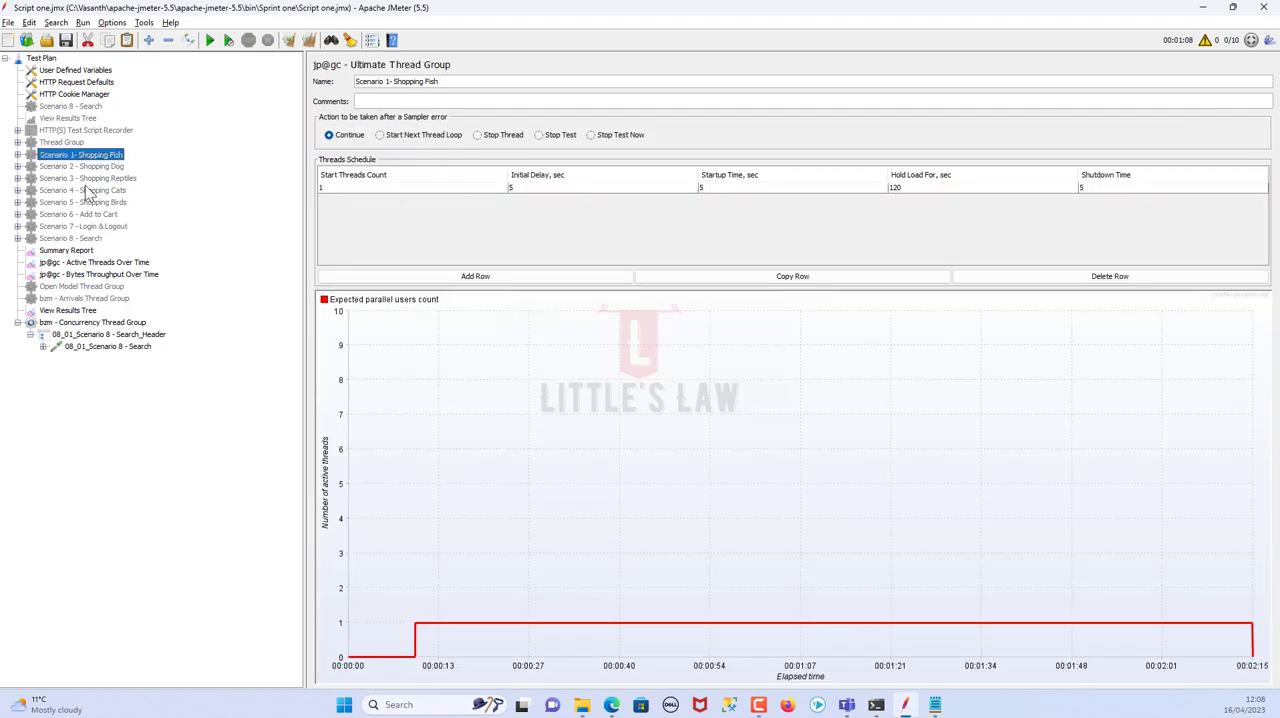
pyautogui.press('Down')
pyautogui.press('Down')
pyautogui.press('Down')
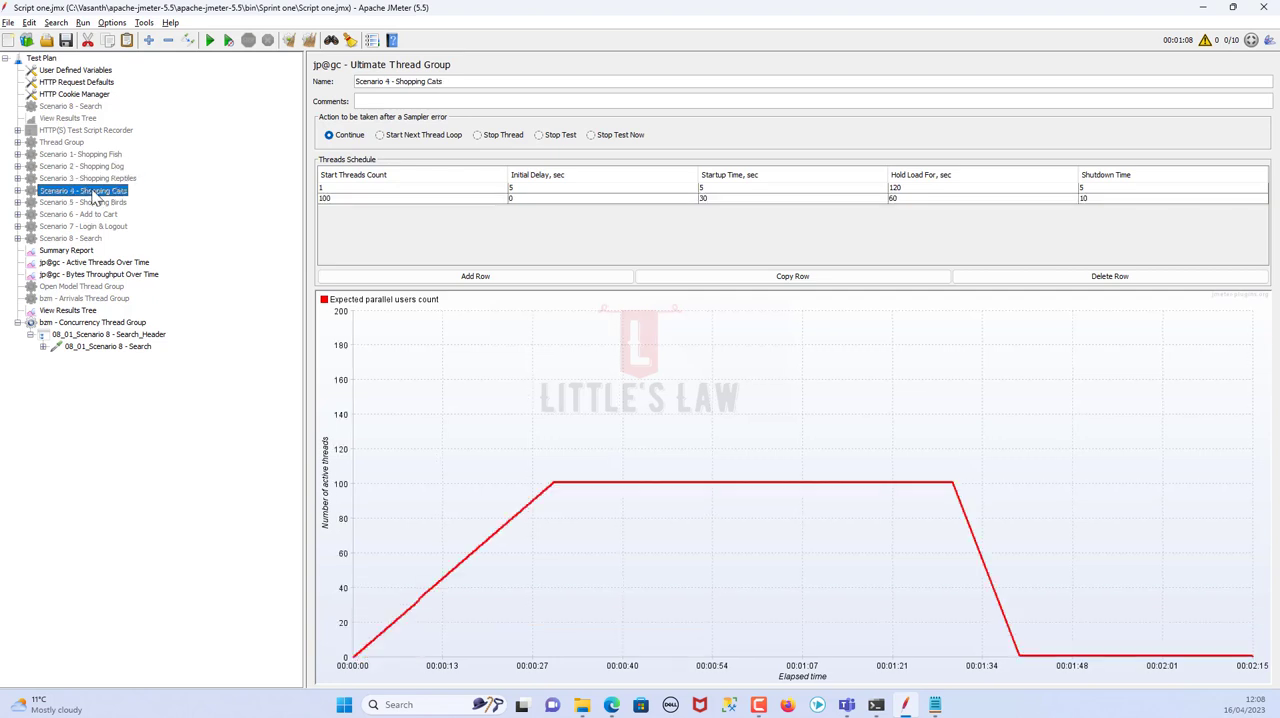
pyautogui.click(90, 203)
pyautogui.click(90, 215)
pyautogui.click(90, 227)
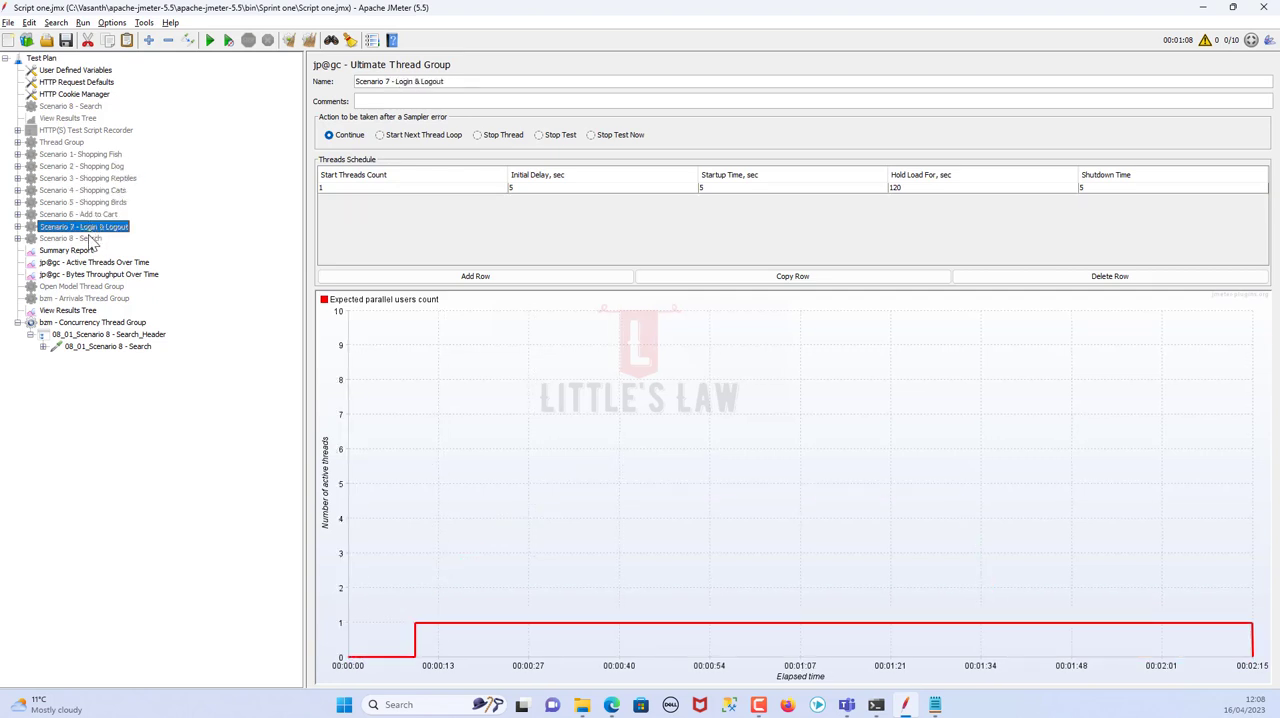
# Contrast the Concurrency and Arrivals Thread Groups, examining the Concurrency group's target concurrency and hold time
pyautogui.click(104, 322)
pyautogui.click(95, 299)
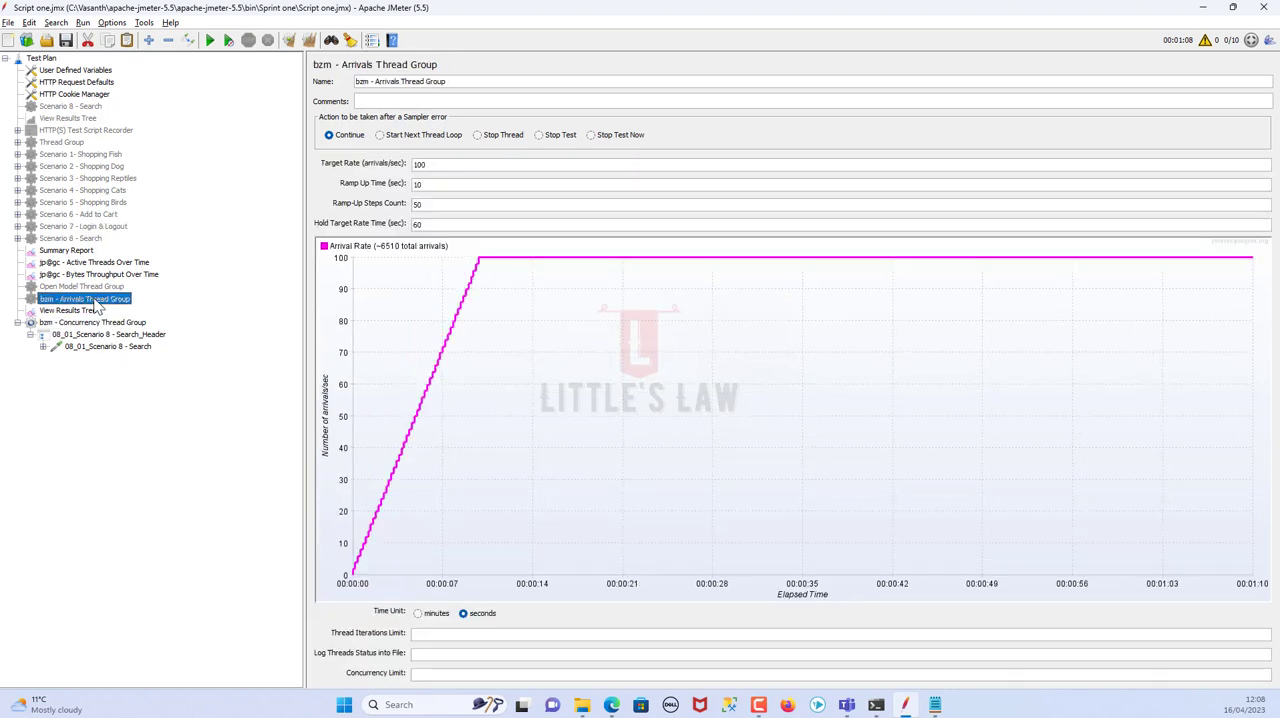
pyautogui.click(108, 323)
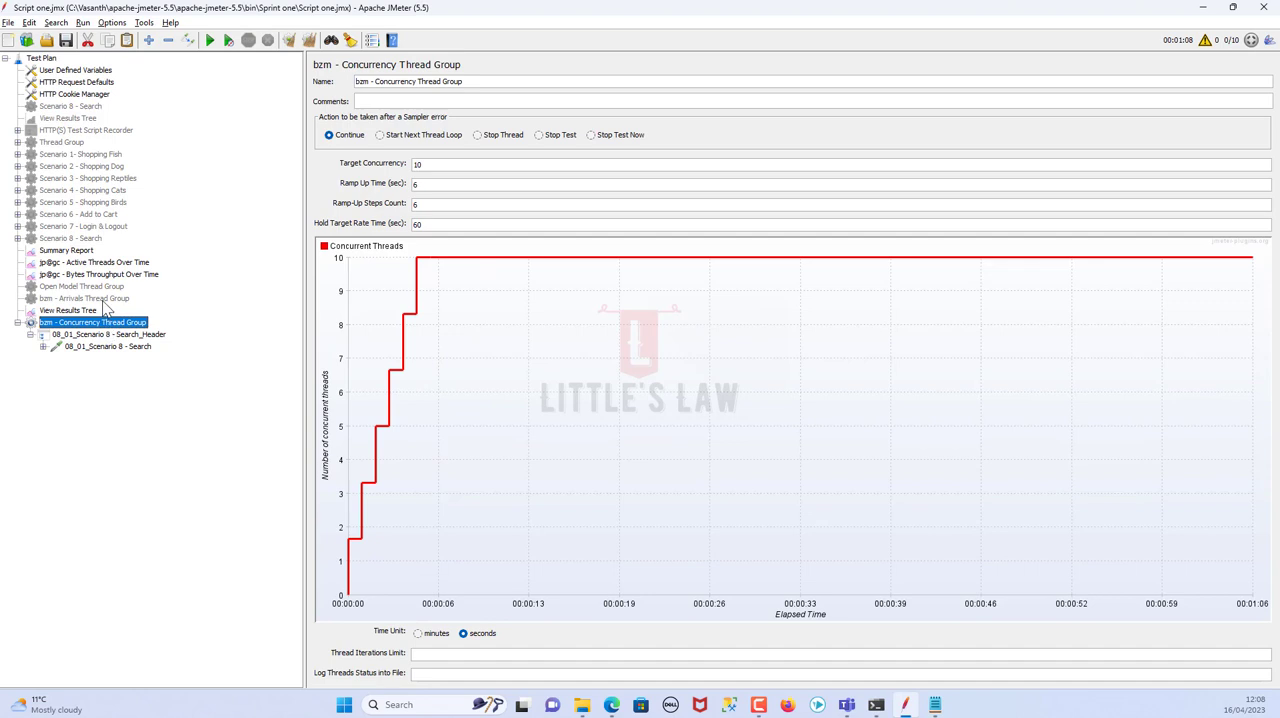
pyautogui.click(100, 299)
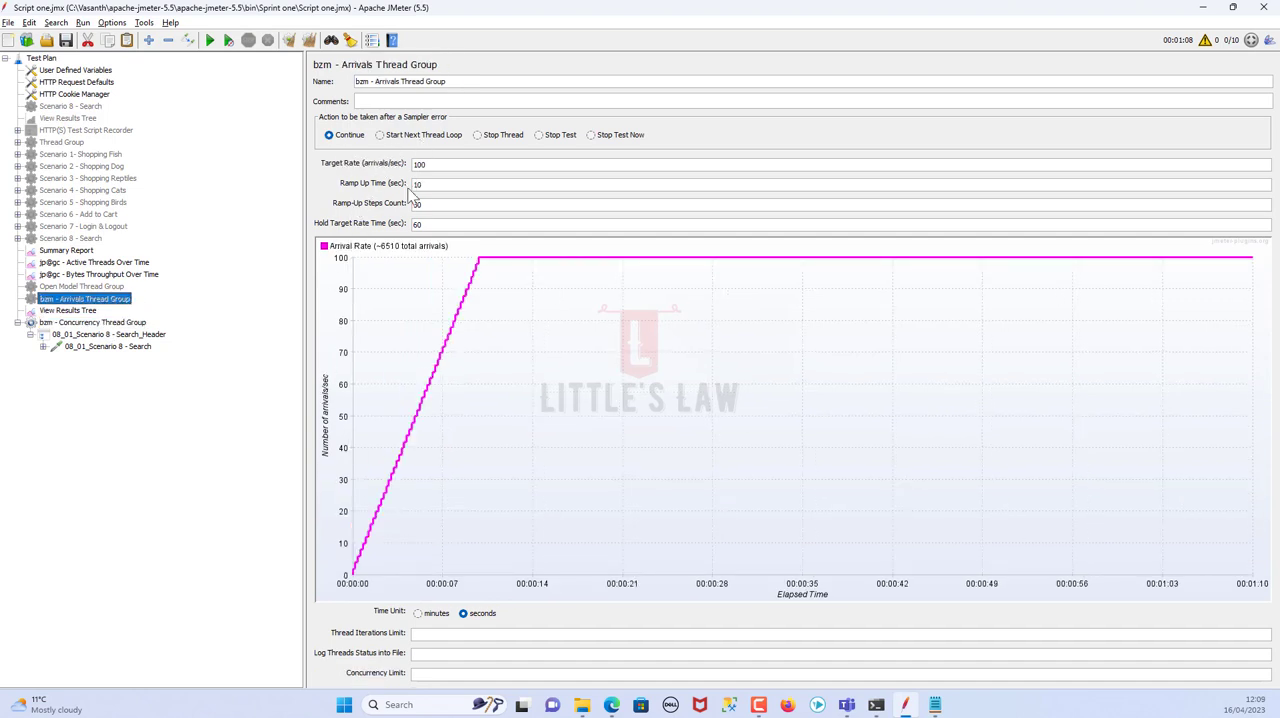
pyautogui.click(117, 325)
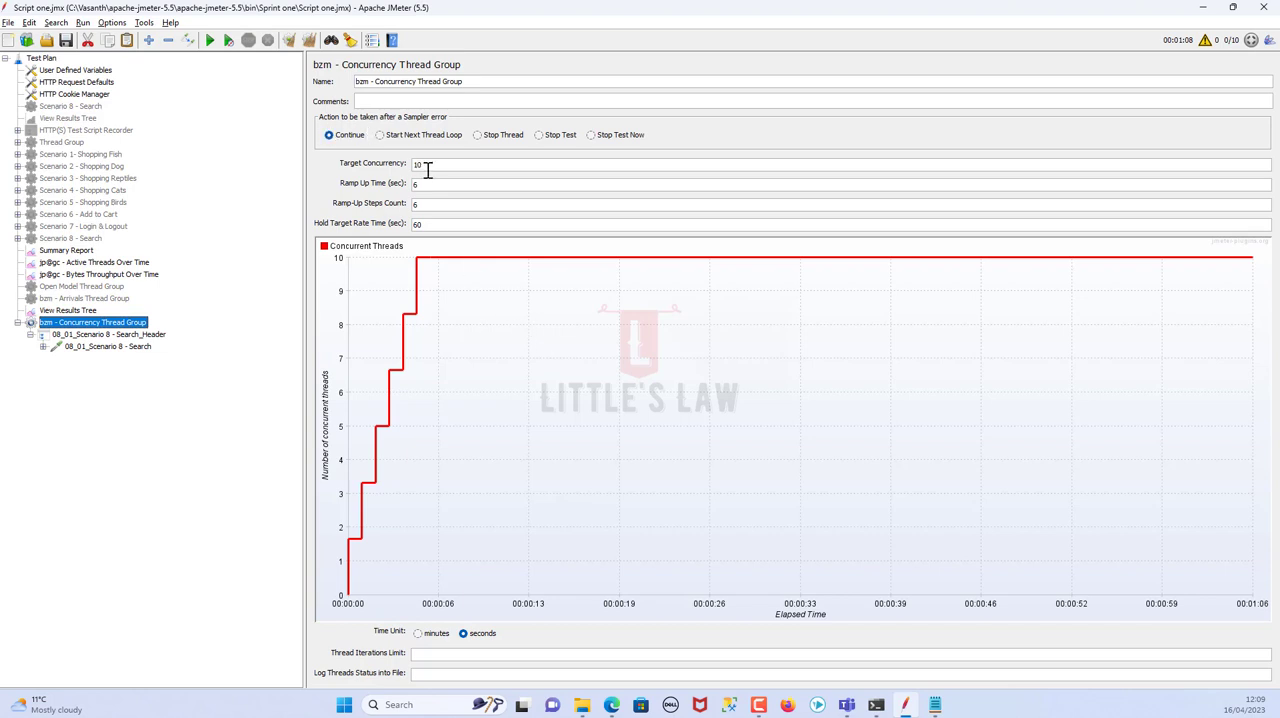
pyautogui.moveTo(424, 165); pyautogui.dragTo(410, 165)
pyautogui.moveTo(437, 225); pyautogui.dragTo(413, 224)
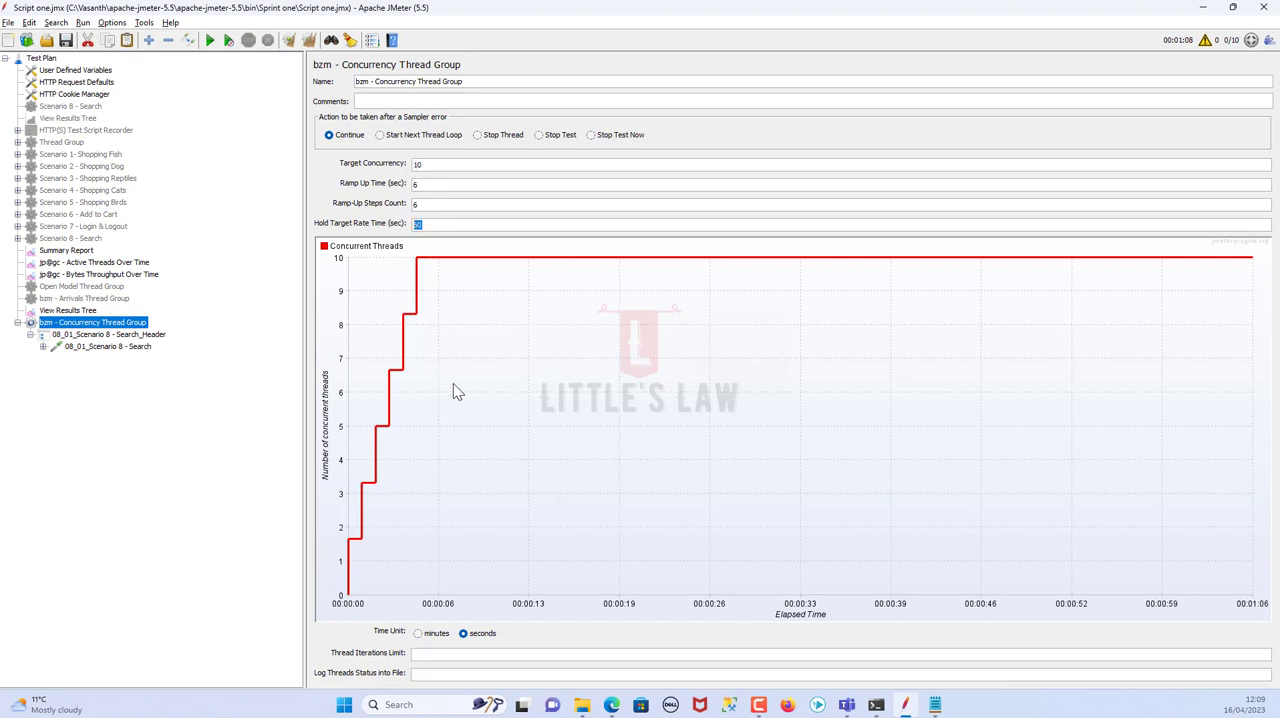
# Examine the Arrivals Thread Group's target rate in arrivals per second and its hold target rate time
pyautogui.click(86, 299)
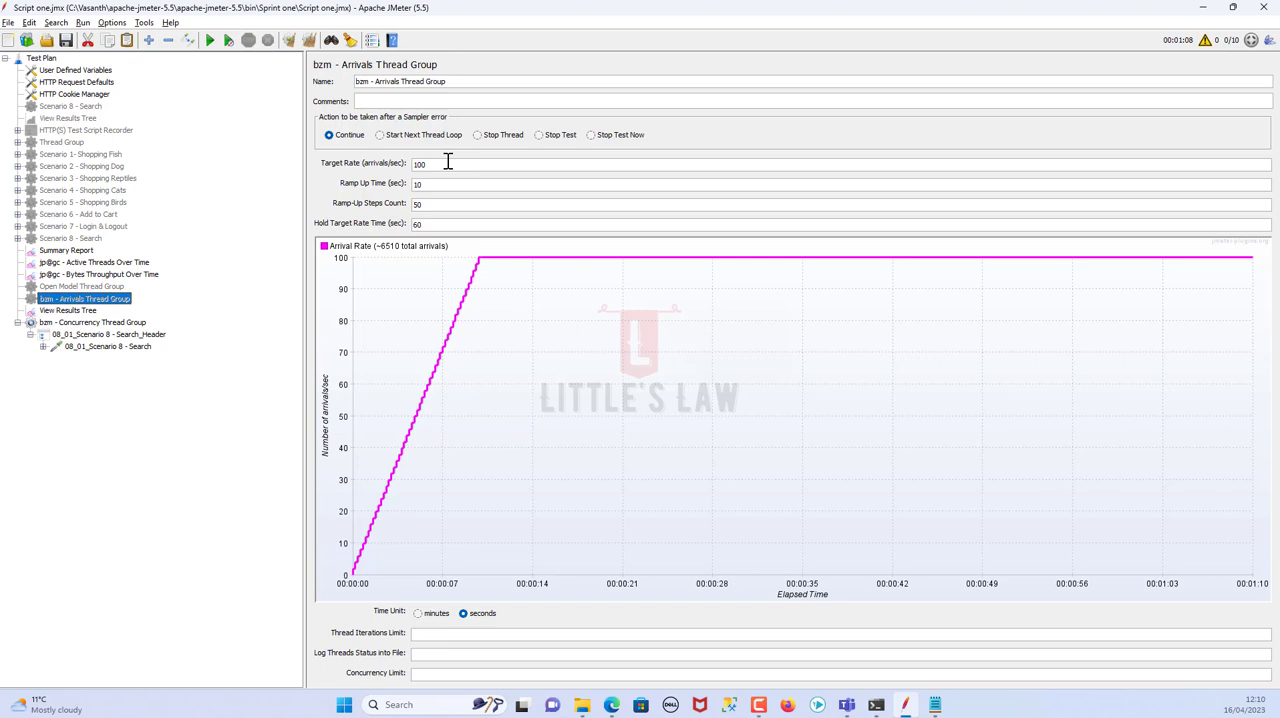
pyautogui.moveTo(440, 163); pyautogui.dragTo(386, 170)
pyautogui.click(437, 167)
pyautogui.moveTo(437, 168); pyautogui.dragTo(415, 166)
pyautogui.click(443, 167)
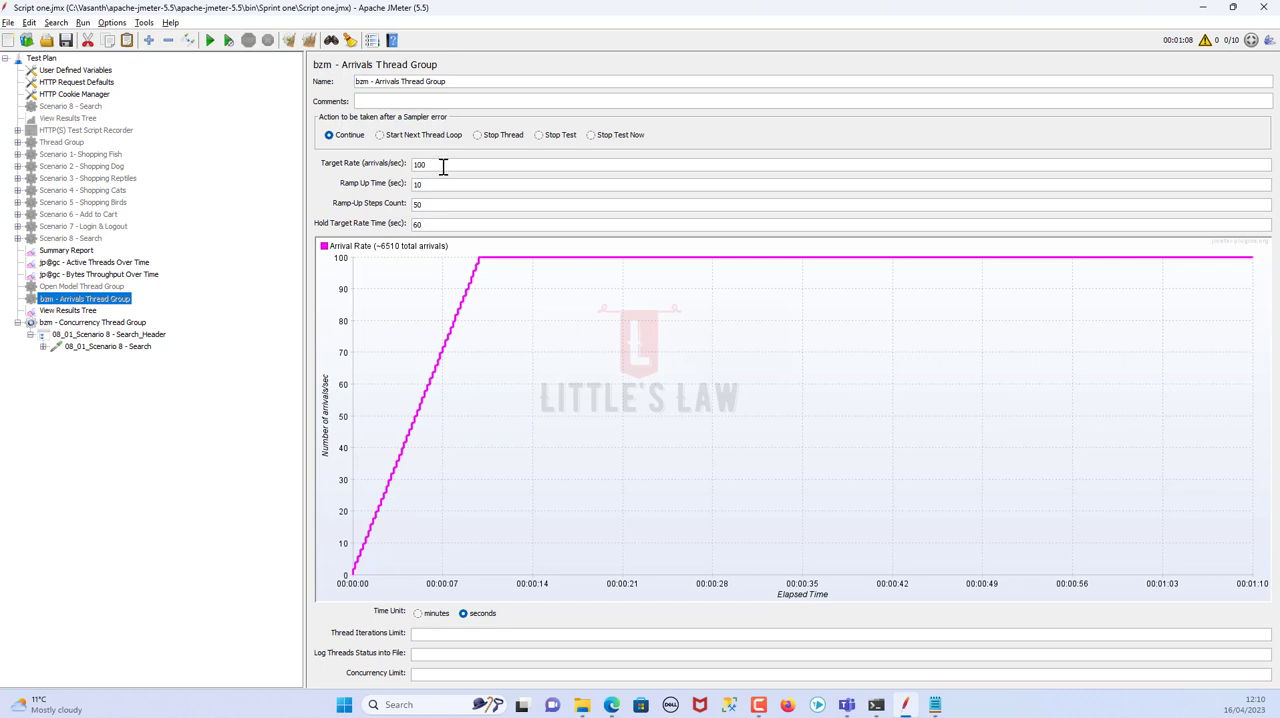
pyautogui.doubleClick(417, 223)
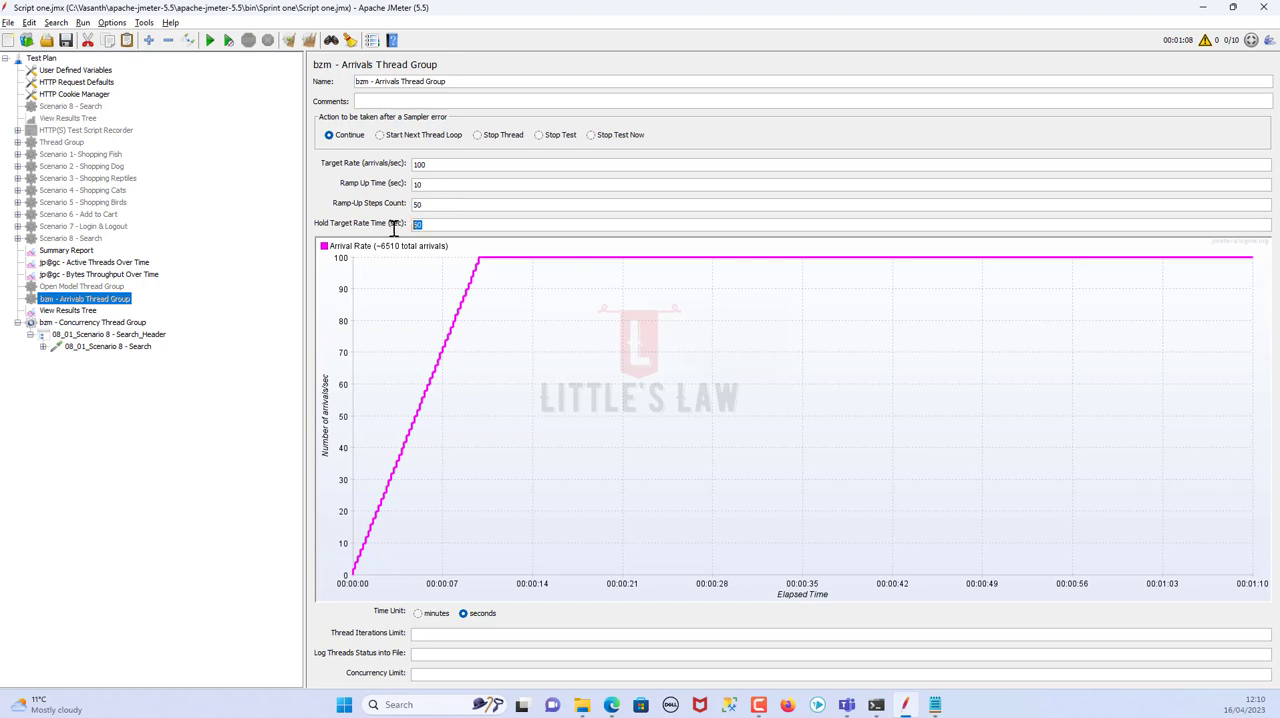
# Revisit the Concurrency, Arrivals and Scenario 1 Ultimate Thread Group settings to compare the three types
pyautogui.click(125, 323)
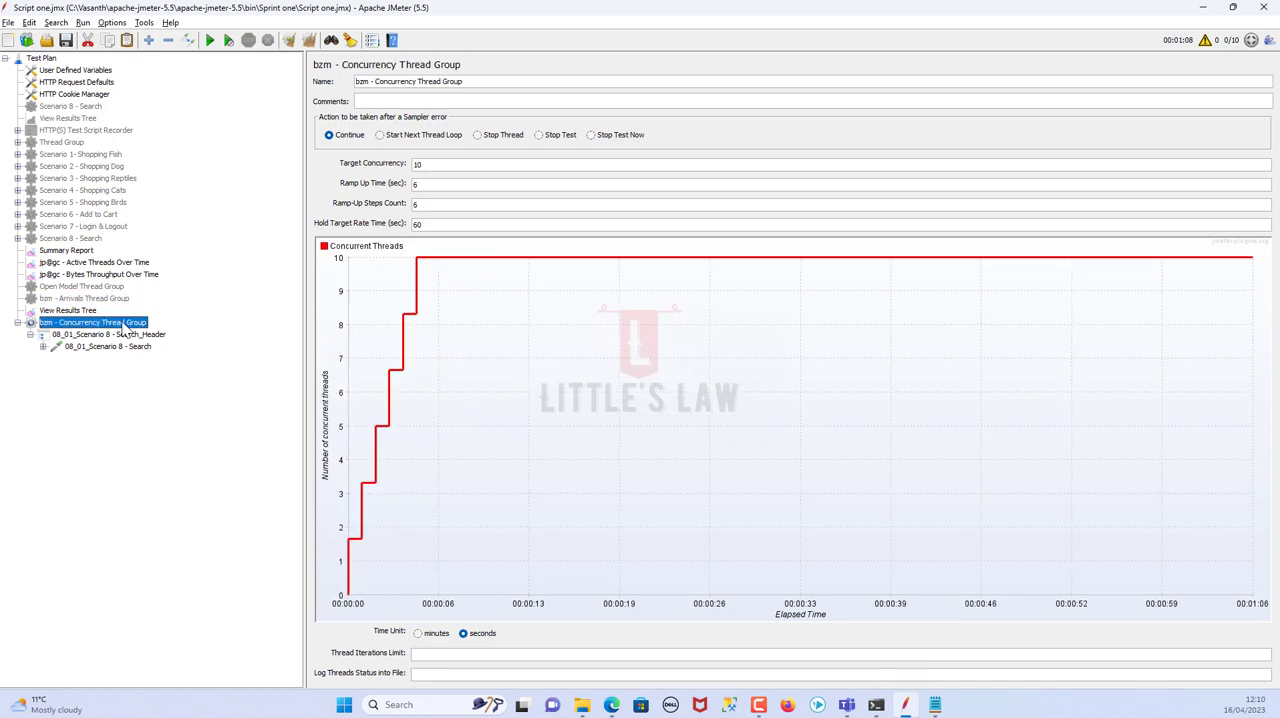
pyautogui.click(97, 298)
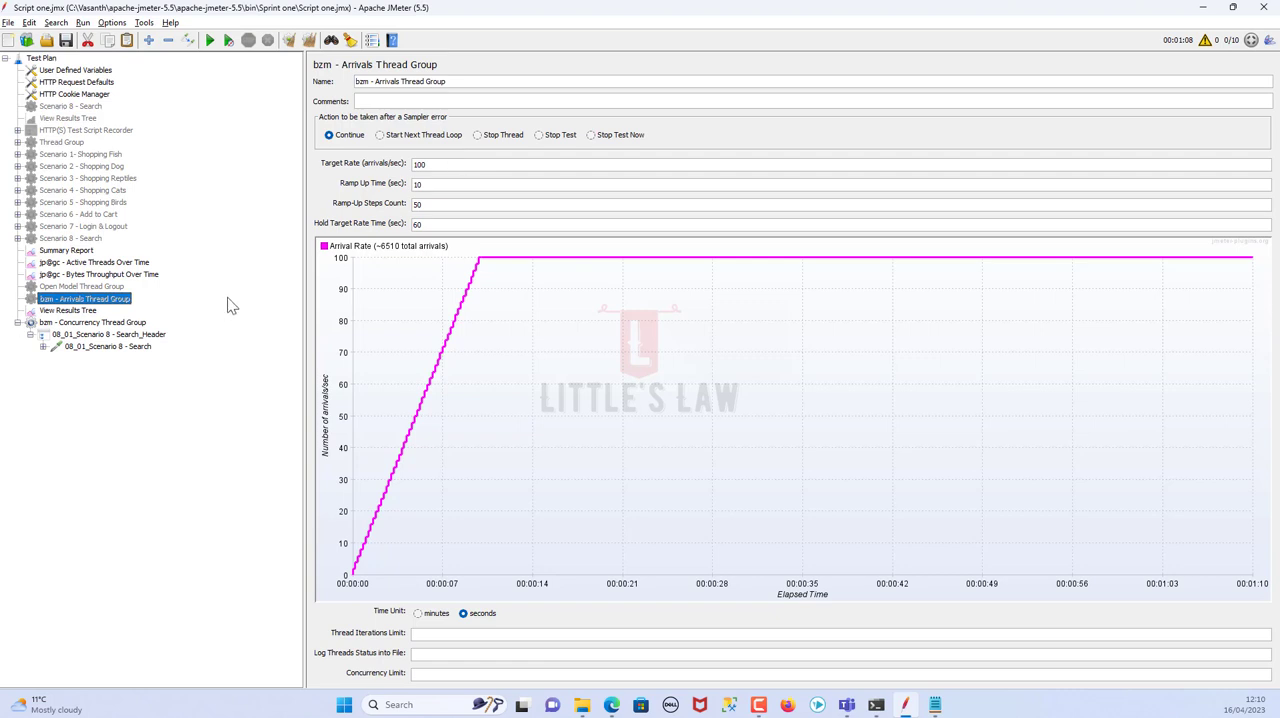
pyautogui.click(103, 156)
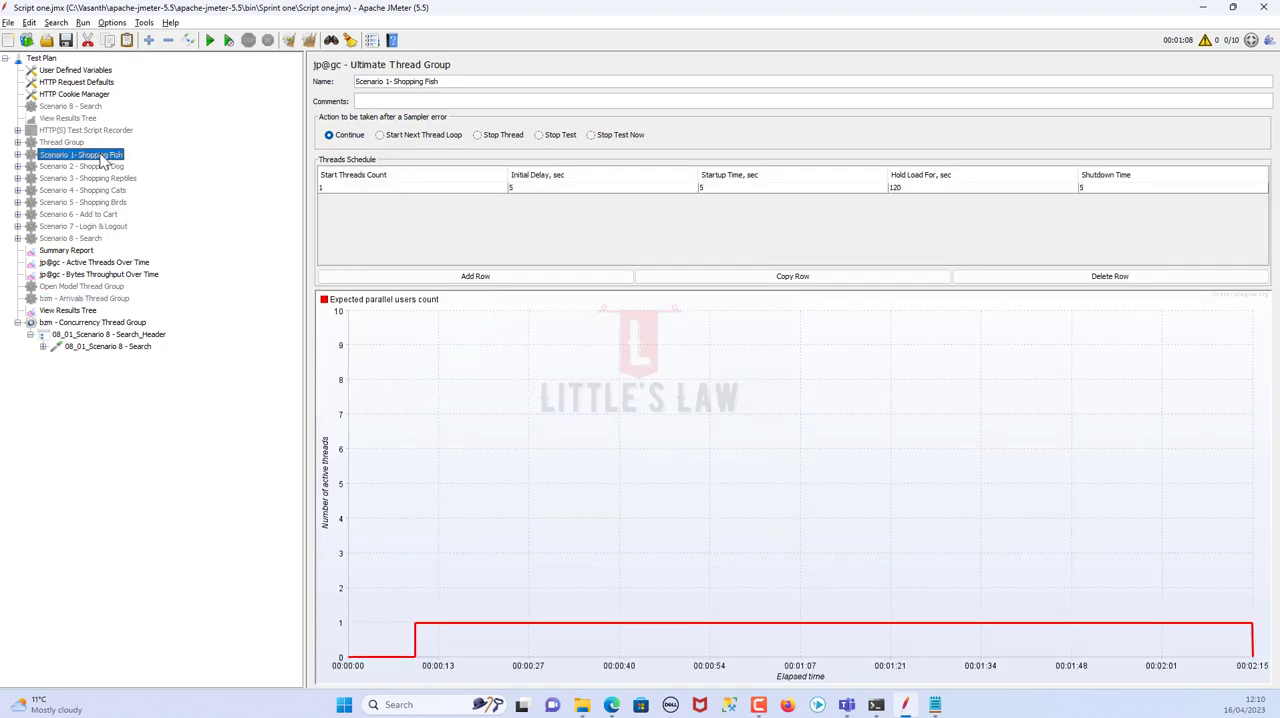
pyautogui.click(92, 325)
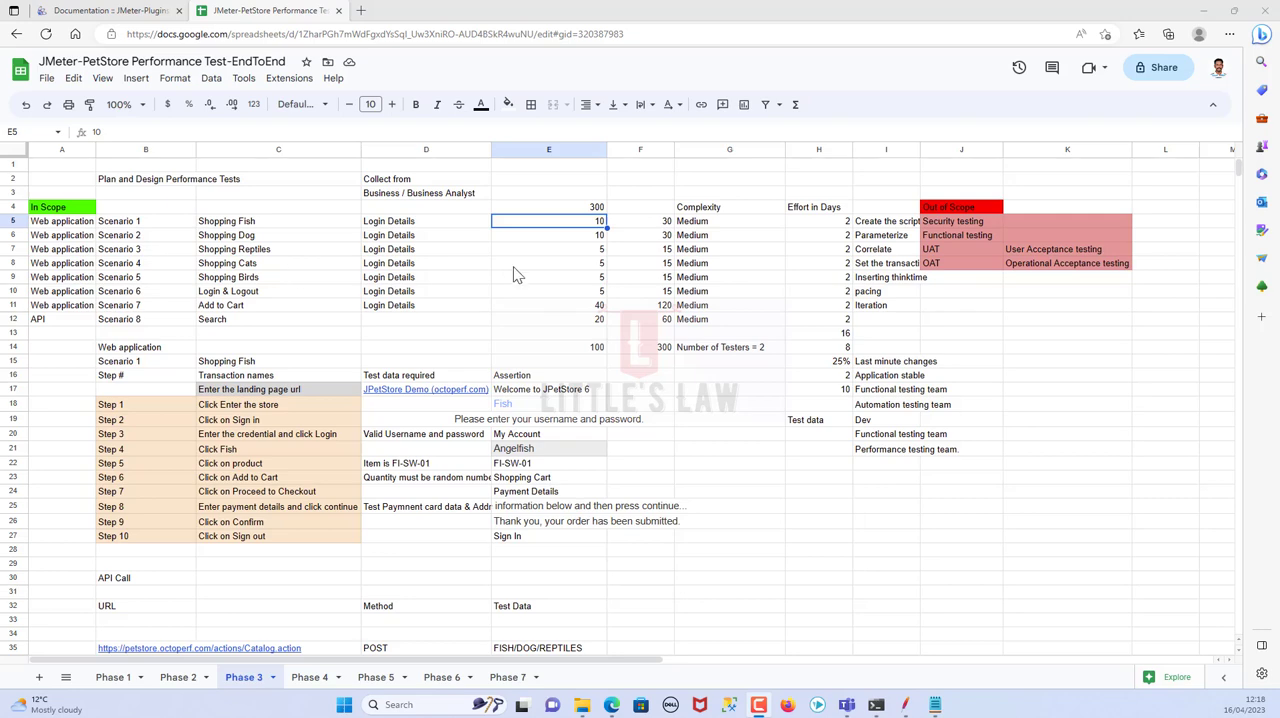
# Check Shopping Fish's user load in cell F5, then switch to JMeter and set Scenario 1's target concurrency to 30
pyautogui.click(632, 224)
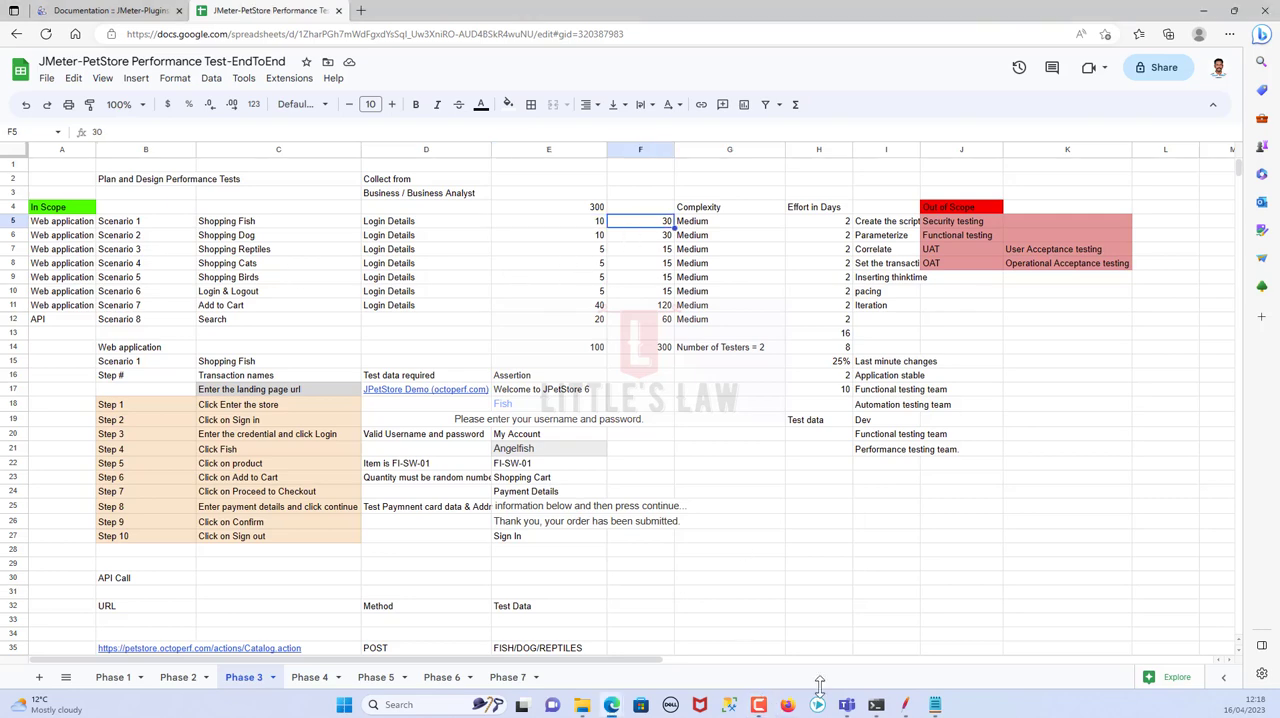
pyautogui.click(905, 705)
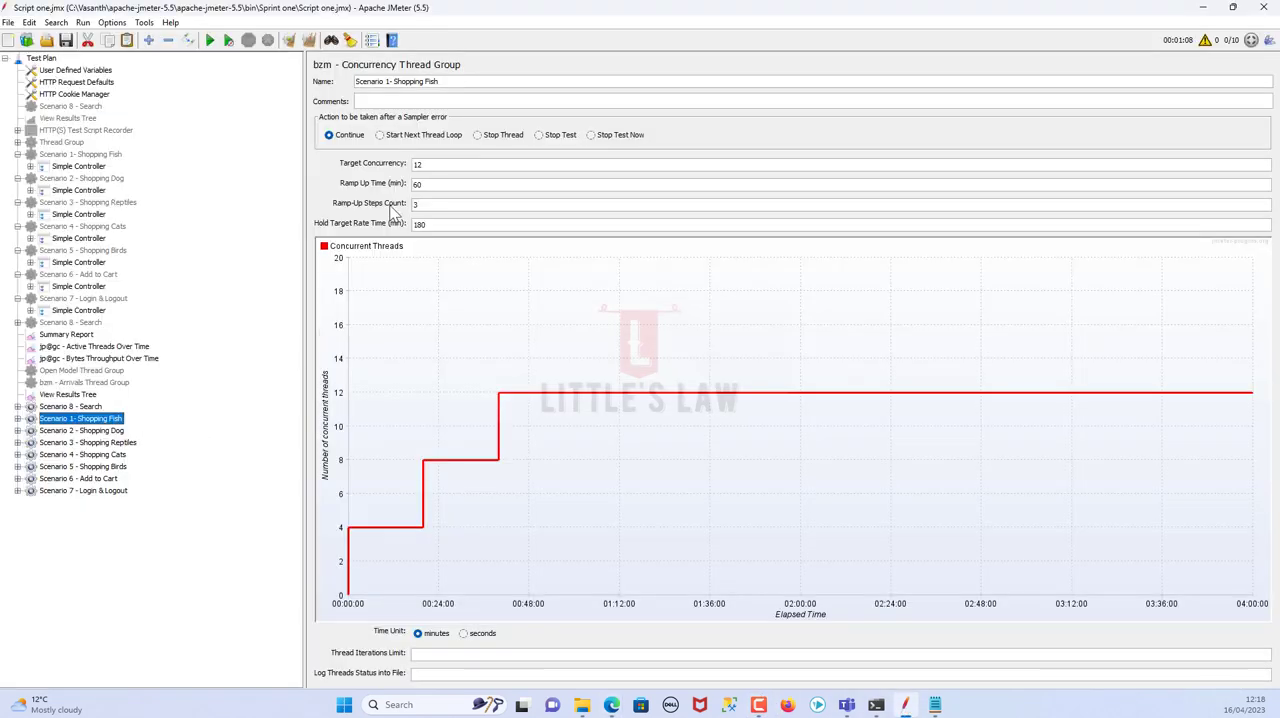
pyautogui.doubleClick(443, 164)
pyautogui.write('30')
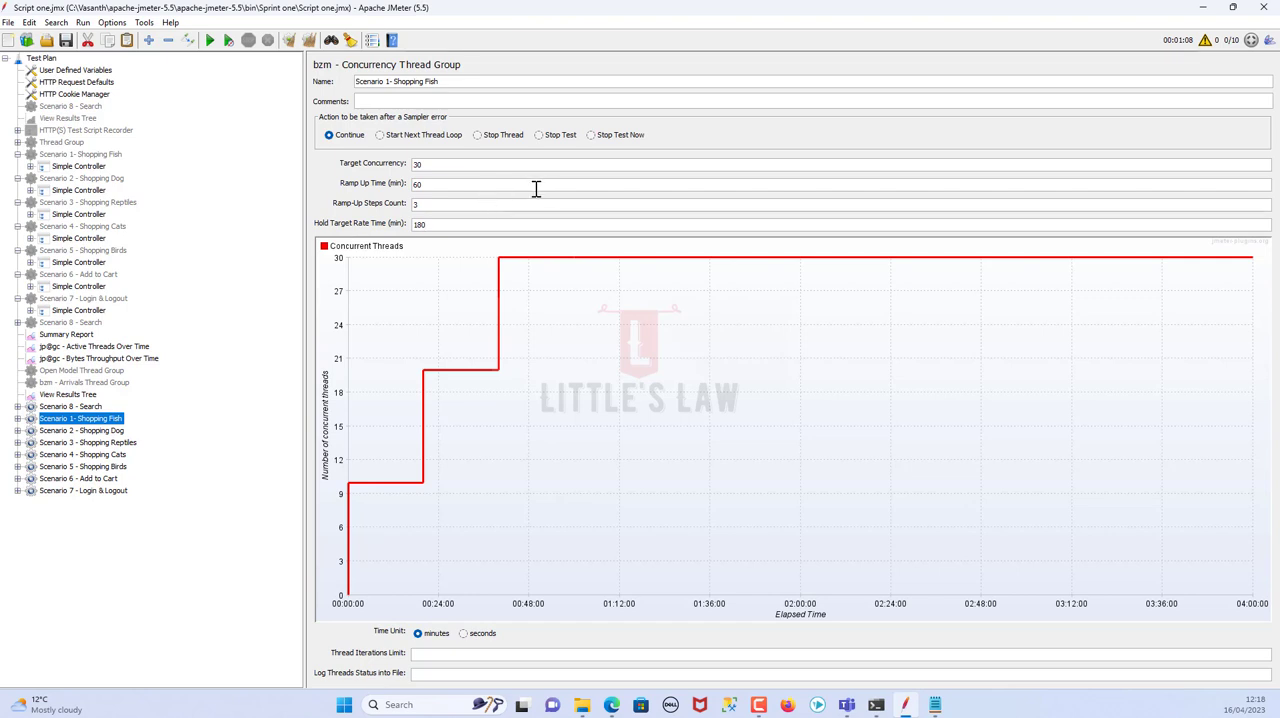
# Set Scenario 1 - Shopping Fish's hold time to 60 minutes, ramp-up time to 6 minutes and ramp-up steps count to 6
pyautogui.moveTo(440, 224); pyautogui.dragTo(195, 196)
pyautogui.write('60')
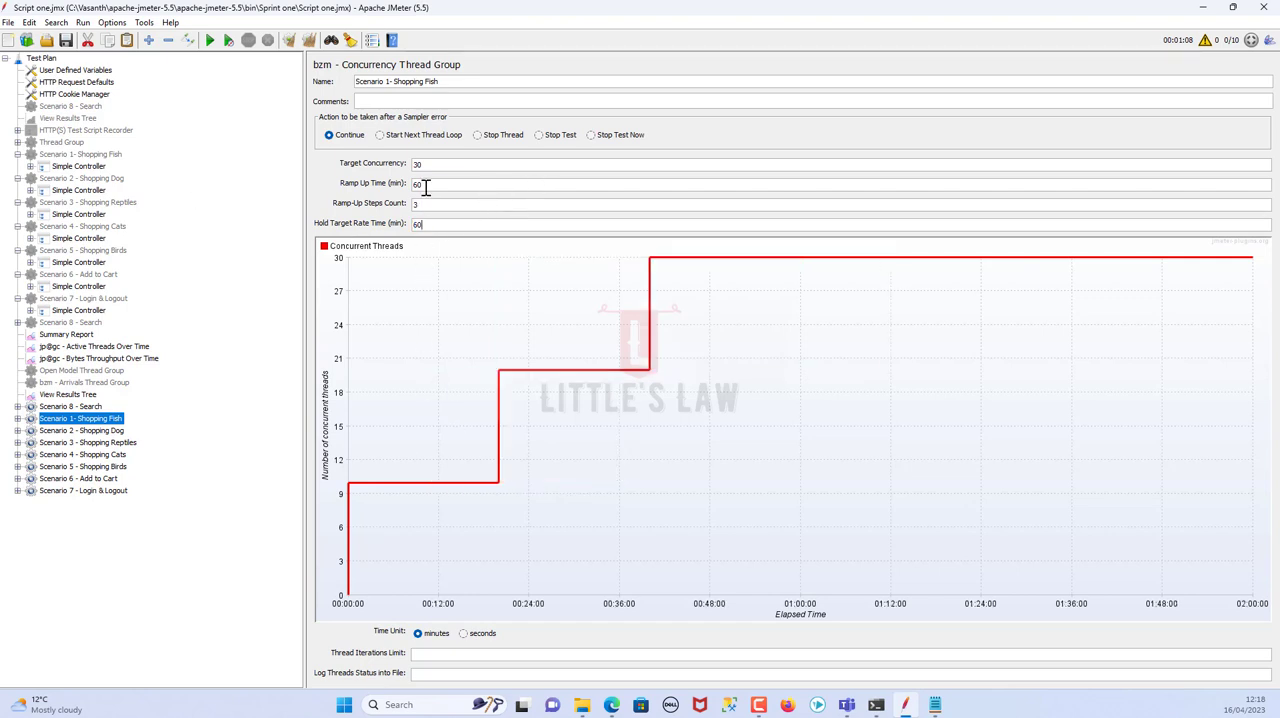
pyautogui.moveTo(428, 184); pyautogui.dragTo(365, 176)
pyautogui.write('6')
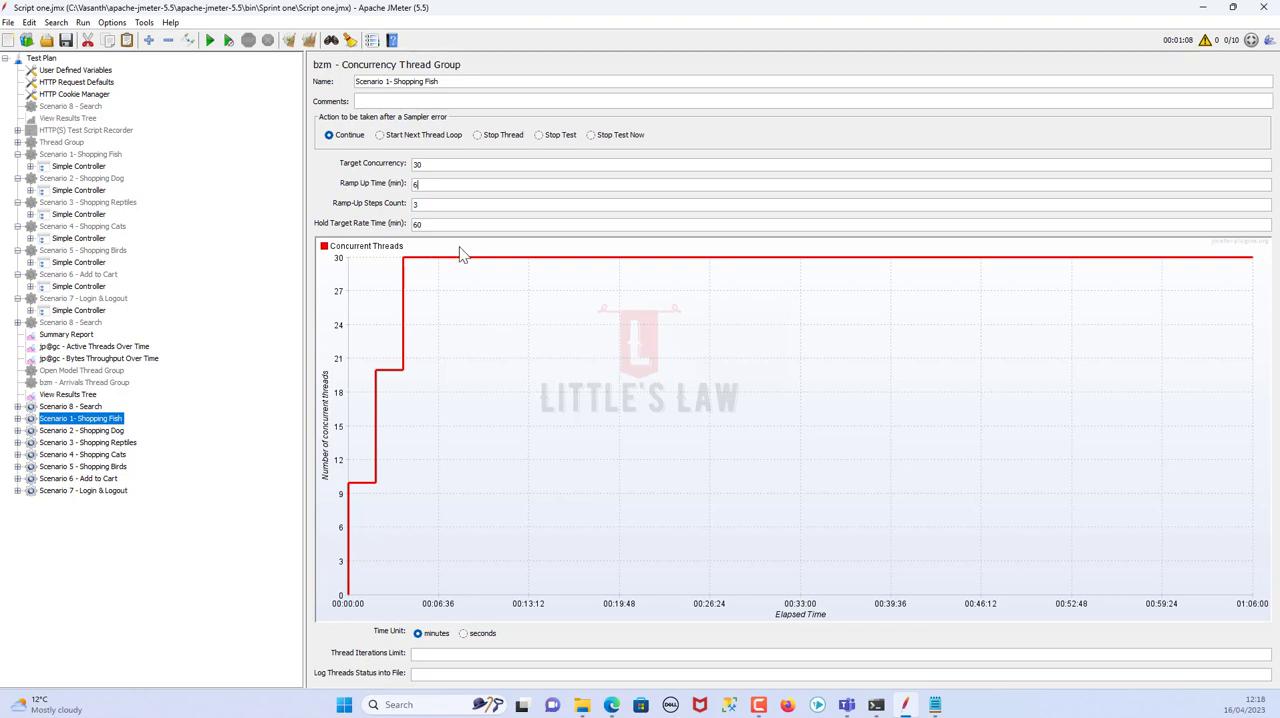
pyautogui.doubleClick(429, 205)
pyautogui.write('6')
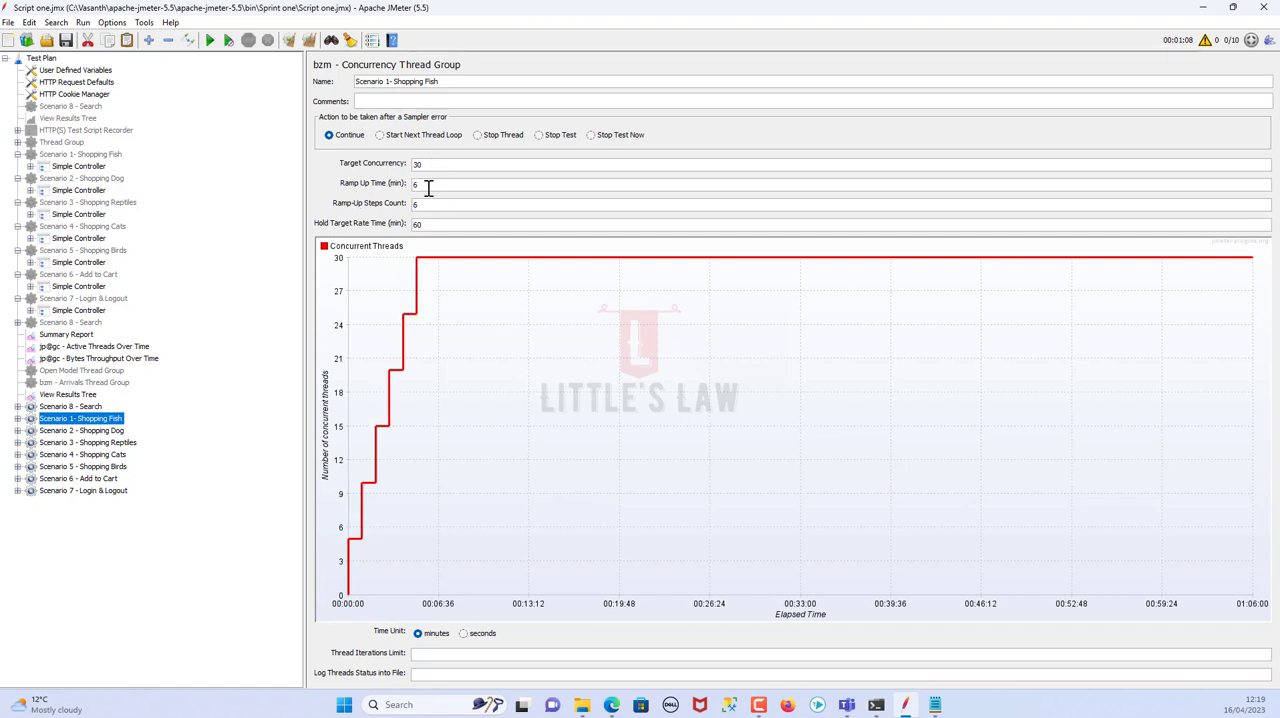
# Check Shopping Dog's user load in cell F6 of the spreadsheet, then set Scenario 2's target concurrency to 30 in JMeter
pyautogui.hotkey('alt', 'Tab')
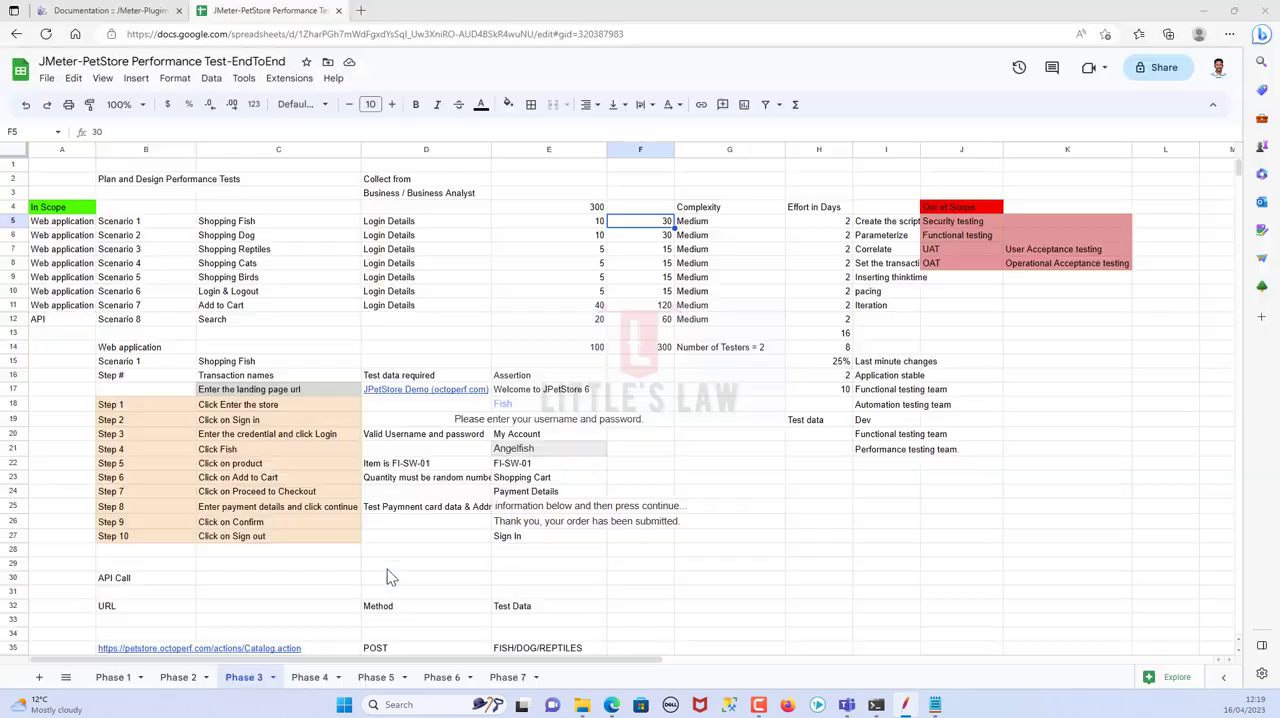
pyautogui.click(648, 240)
pyautogui.hotkey('alt', 'Tab')
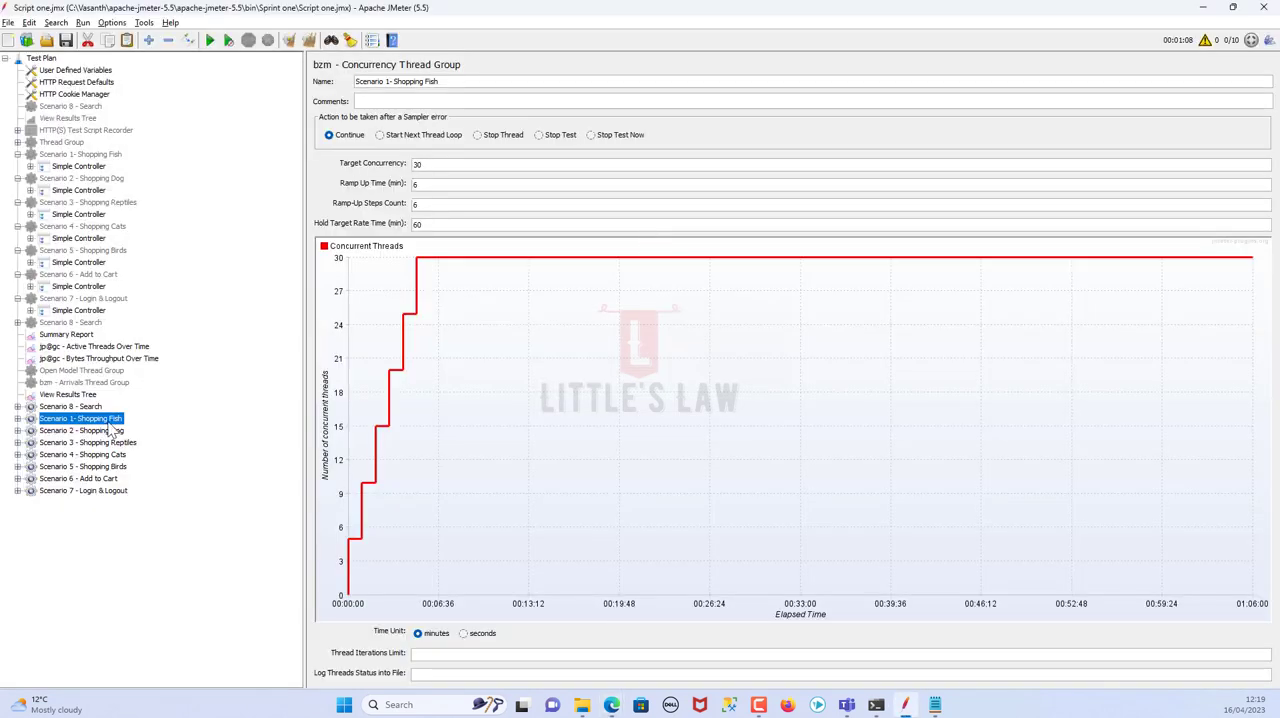
pyautogui.press('Down')
pyautogui.moveTo(428, 165); pyautogui.dragTo(299, 146)
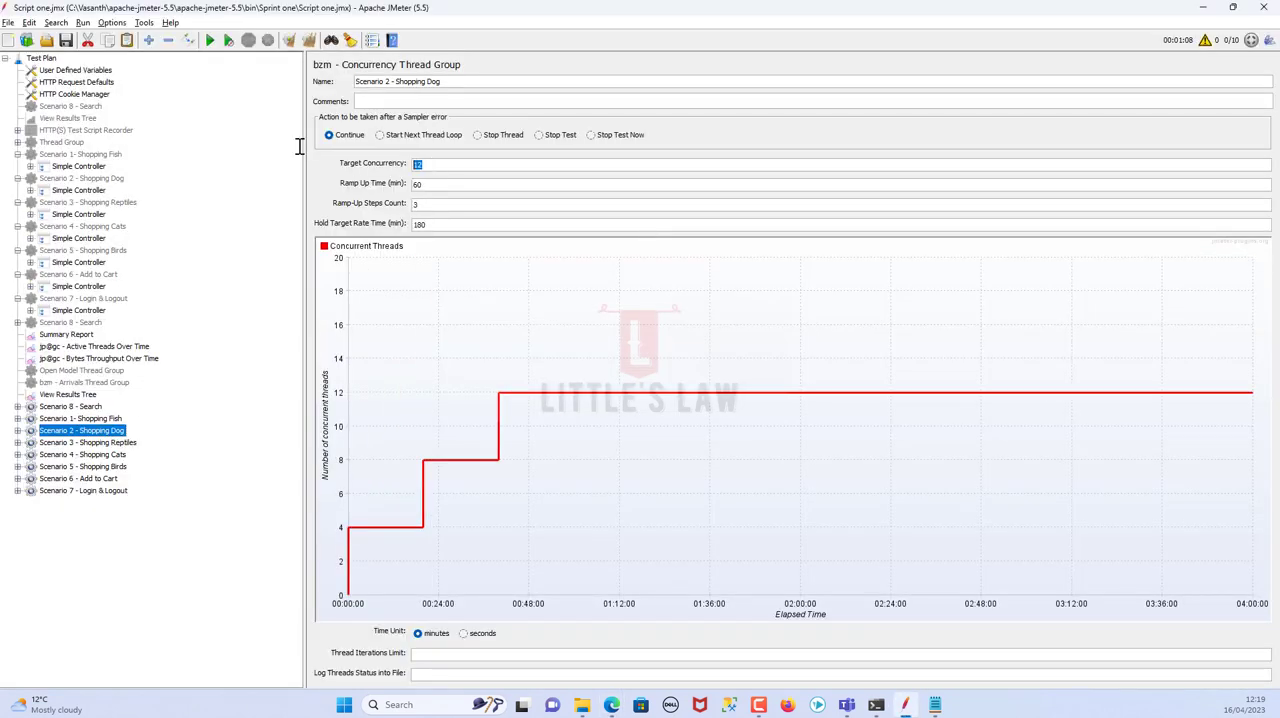
pyautogui.write('30')
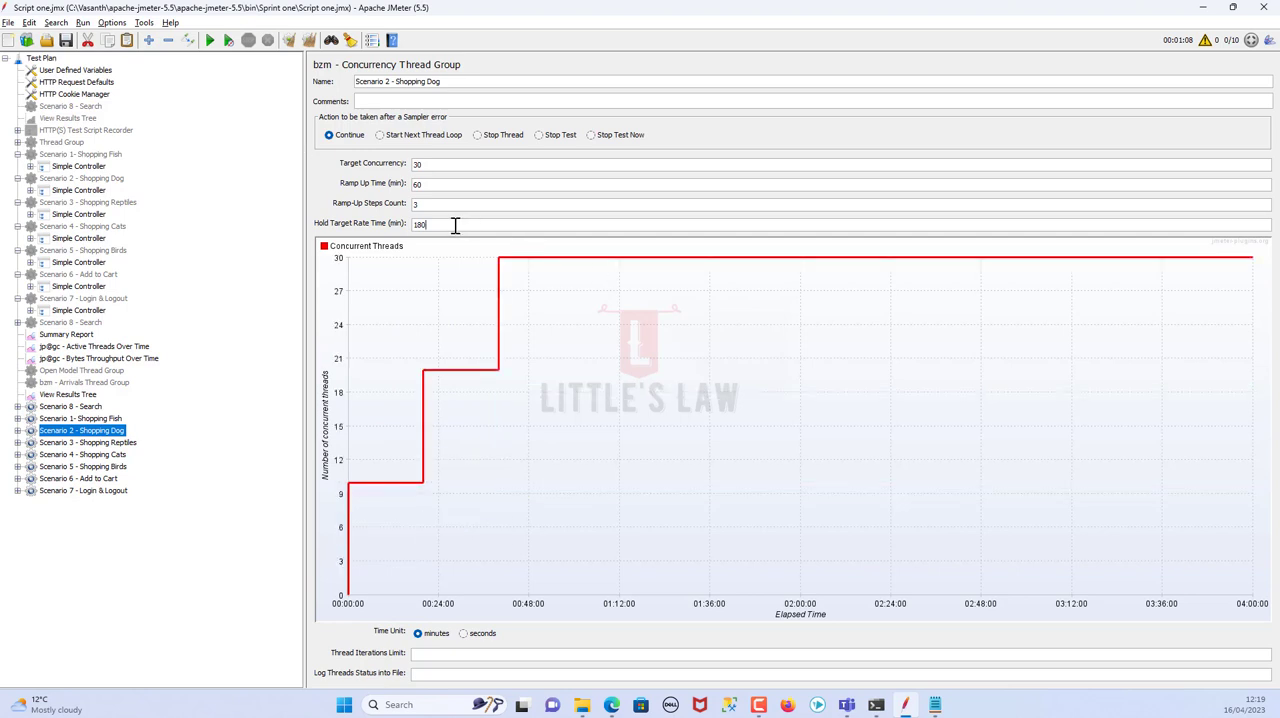
# Set Scenario 2 - Shopping Dog's hold time to 60 minutes, ramp-up time to 6 minutes and ramp-up steps count to 6
pyautogui.moveTo(456, 226); pyautogui.dragTo(155, 193)
pyautogui.write('60')
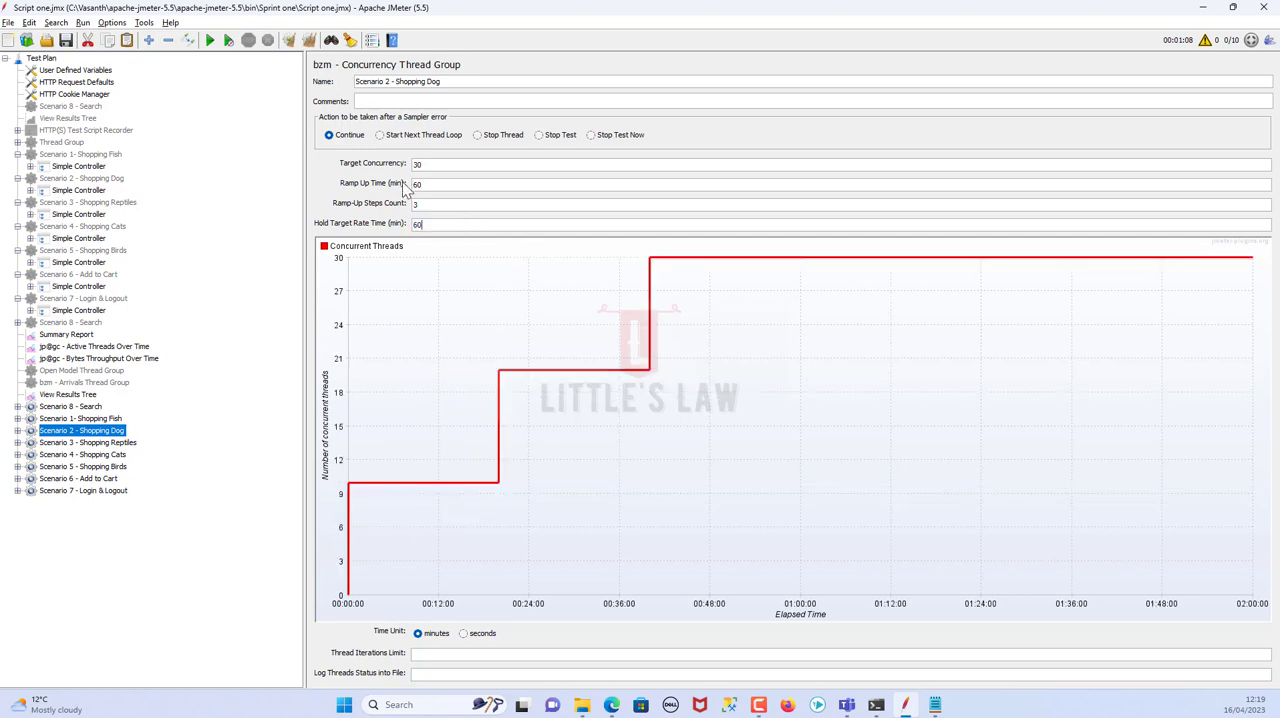
pyautogui.moveTo(430, 189); pyautogui.dragTo(258, 165)
pyautogui.write('6')
pyautogui.moveTo(460, 215); pyautogui.dragTo(277, 191)
pyautogui.write('6')
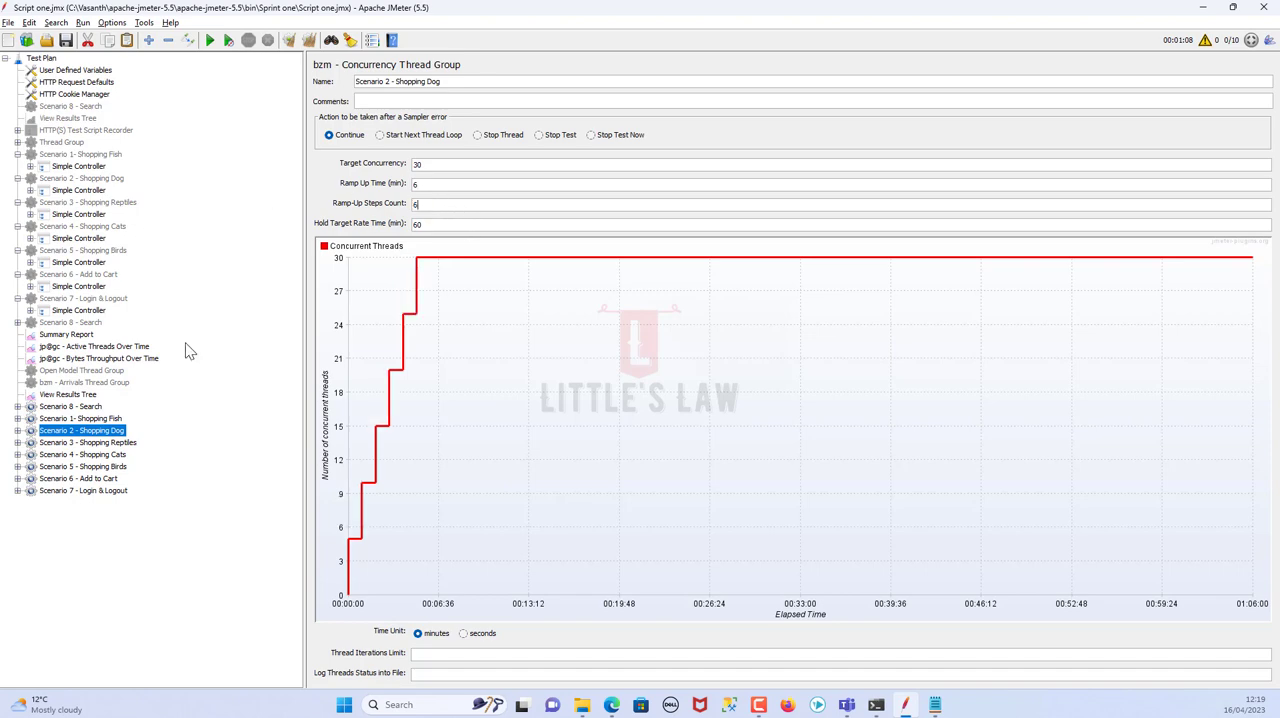
# Check Shopping Reptiles' user load in cell F7 of the spreadsheet, then set Scenario 3's target concurrency to 15 in JMeter
pyautogui.hotkey('alt', 'Tab')
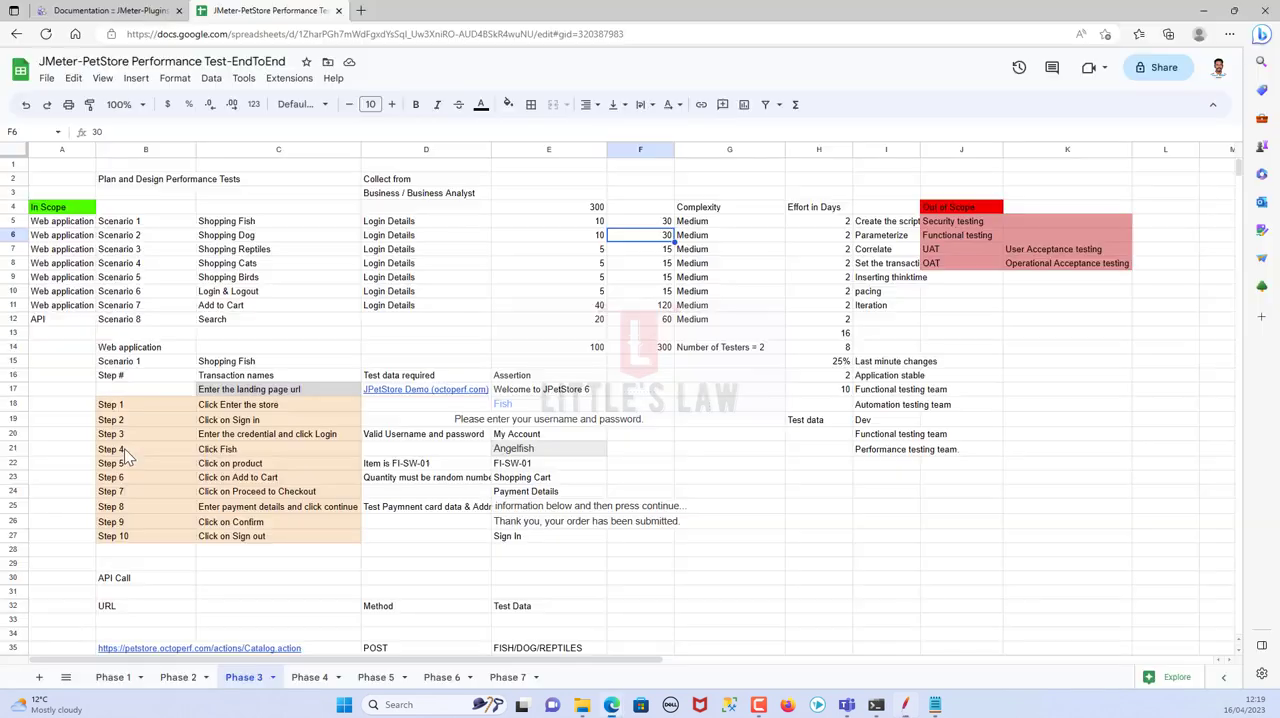
pyautogui.click(660, 250)
pyautogui.hotkey('alt', 'Tab')
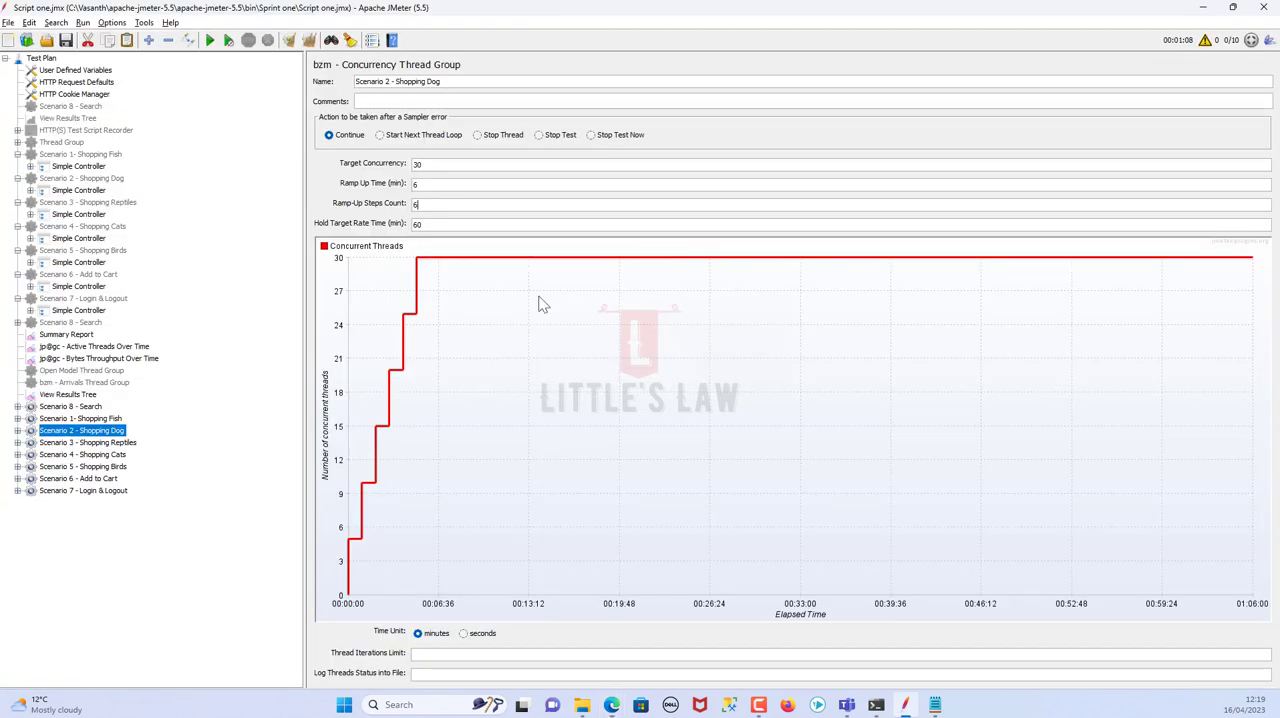
pyautogui.click(116, 443)
pyautogui.doubleClick(443, 165)
pyautogui.write('15')
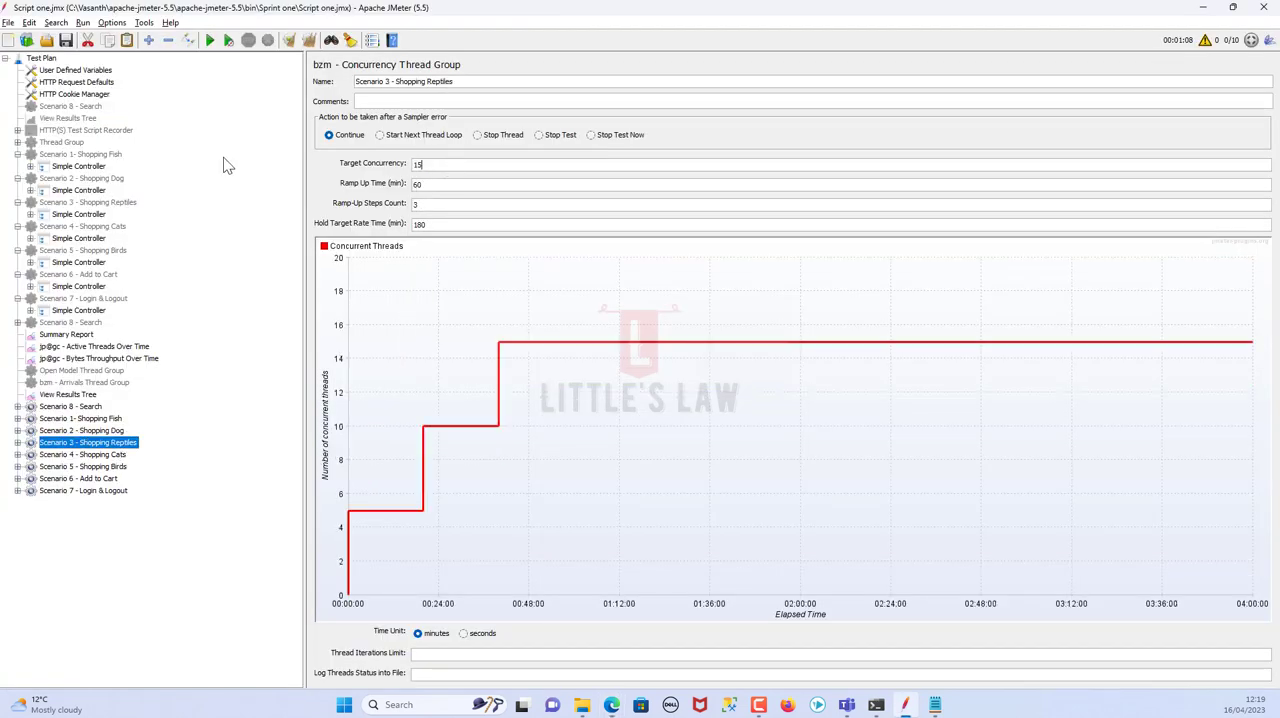
# Set Scenario 3 - Shopping Reptiles' hold time to 60 minutes, ramp-up time to 6 minutes and ramp-up steps count to 6
pyautogui.doubleClick(440, 225)
pyautogui.write('60')
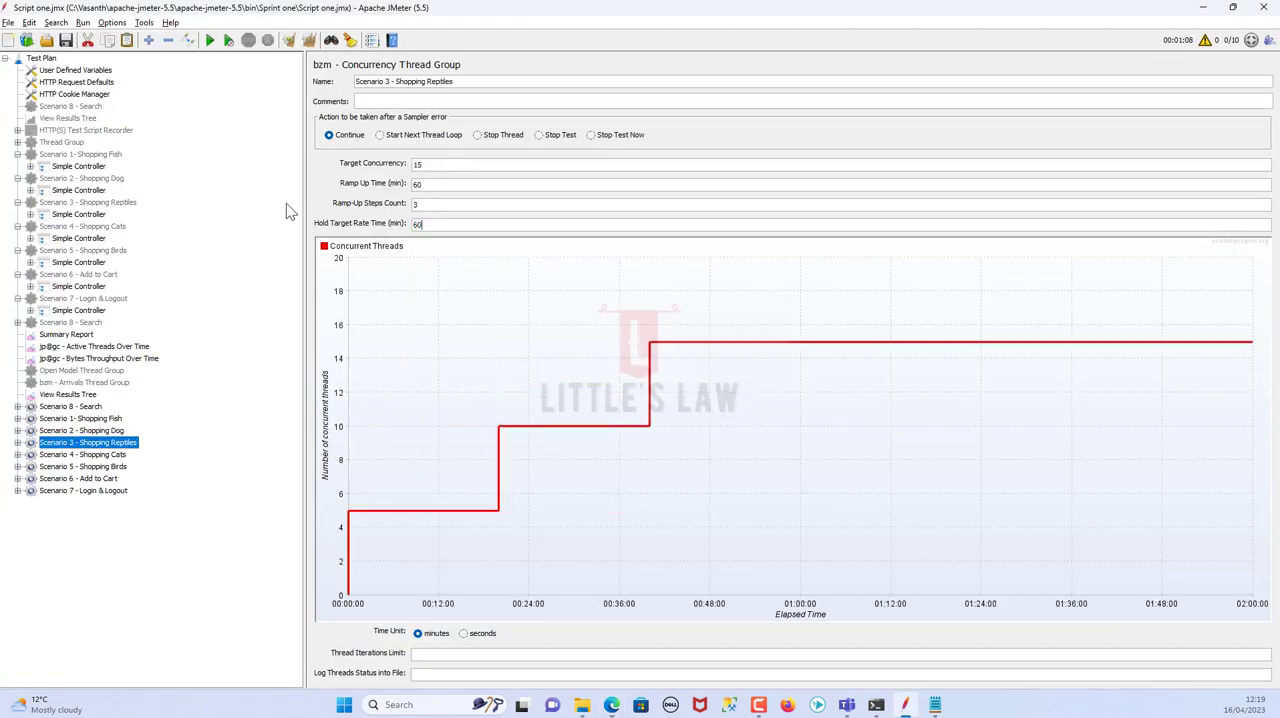
pyautogui.doubleClick(428, 185)
pyautogui.write('6')
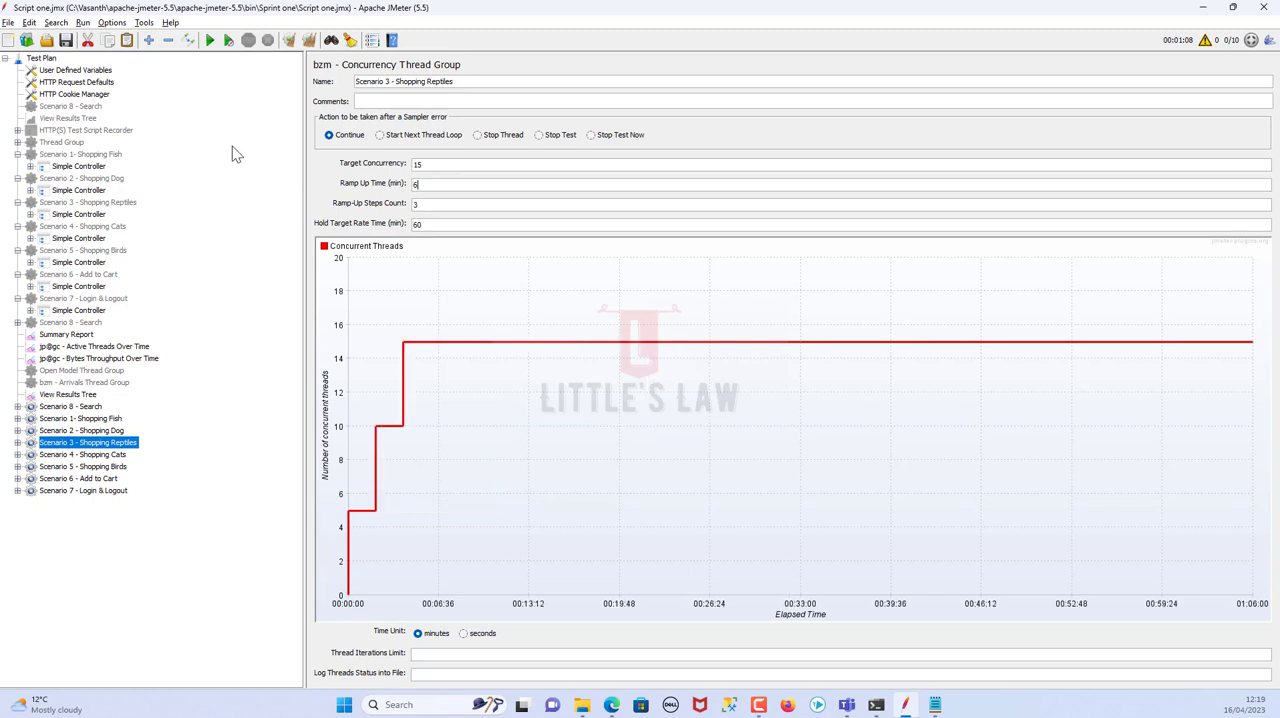
pyautogui.doubleClick(431, 203)
pyautogui.write('6')
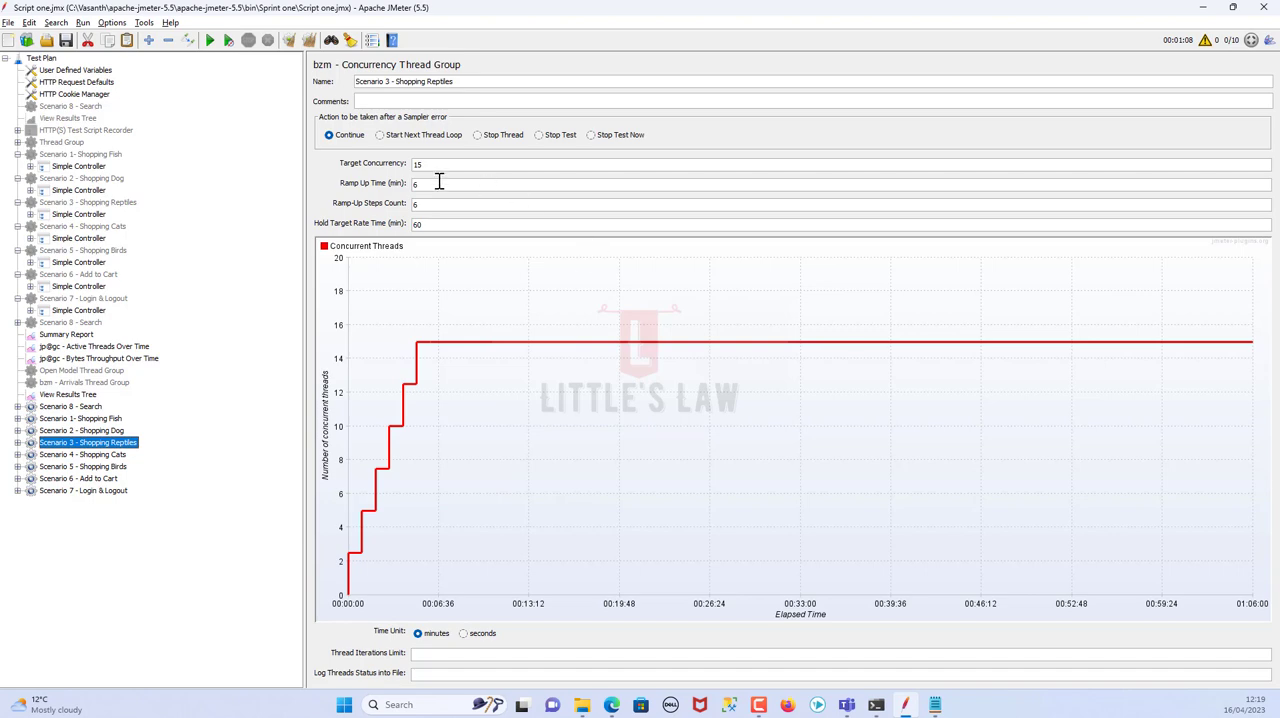
# Check Shopping Cats' user load in cell F8 of the spreadsheet, then set Scenario 4's target concurrency to 15 in JMeter
pyautogui.hotkey('alt', 'Tab')
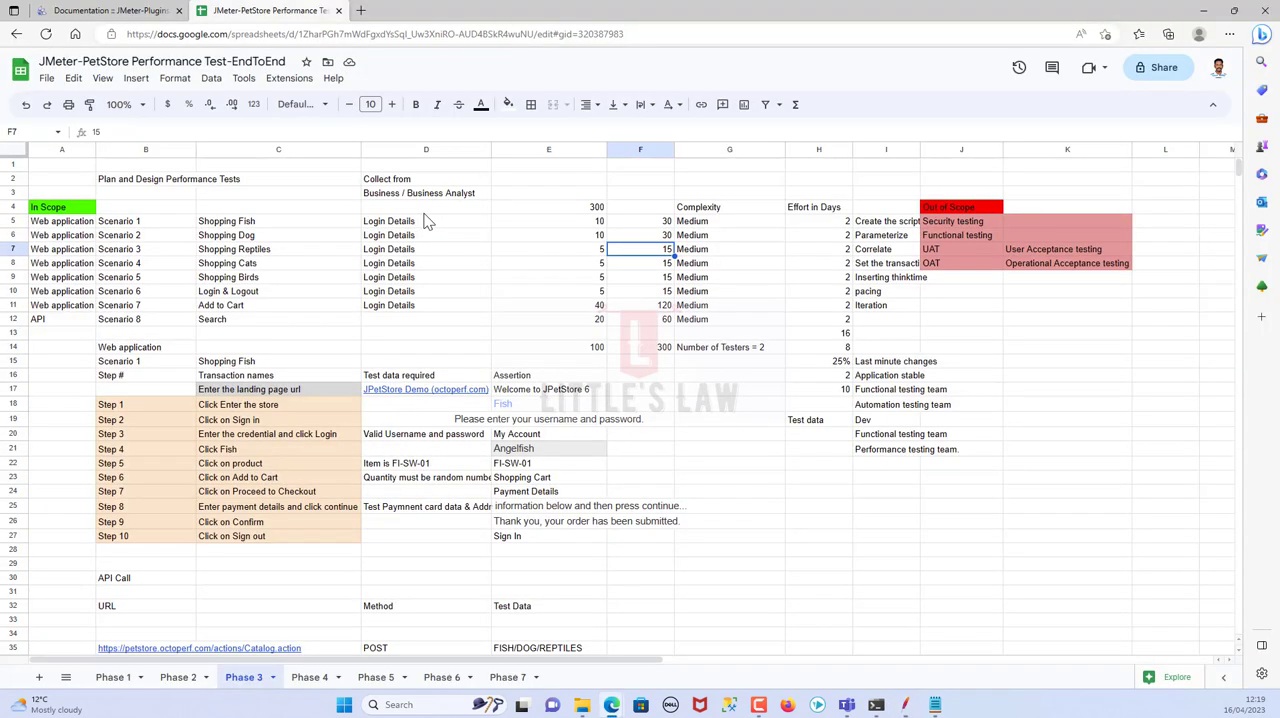
pyautogui.click(657, 266)
pyautogui.hotkey('alt', 'Tab')
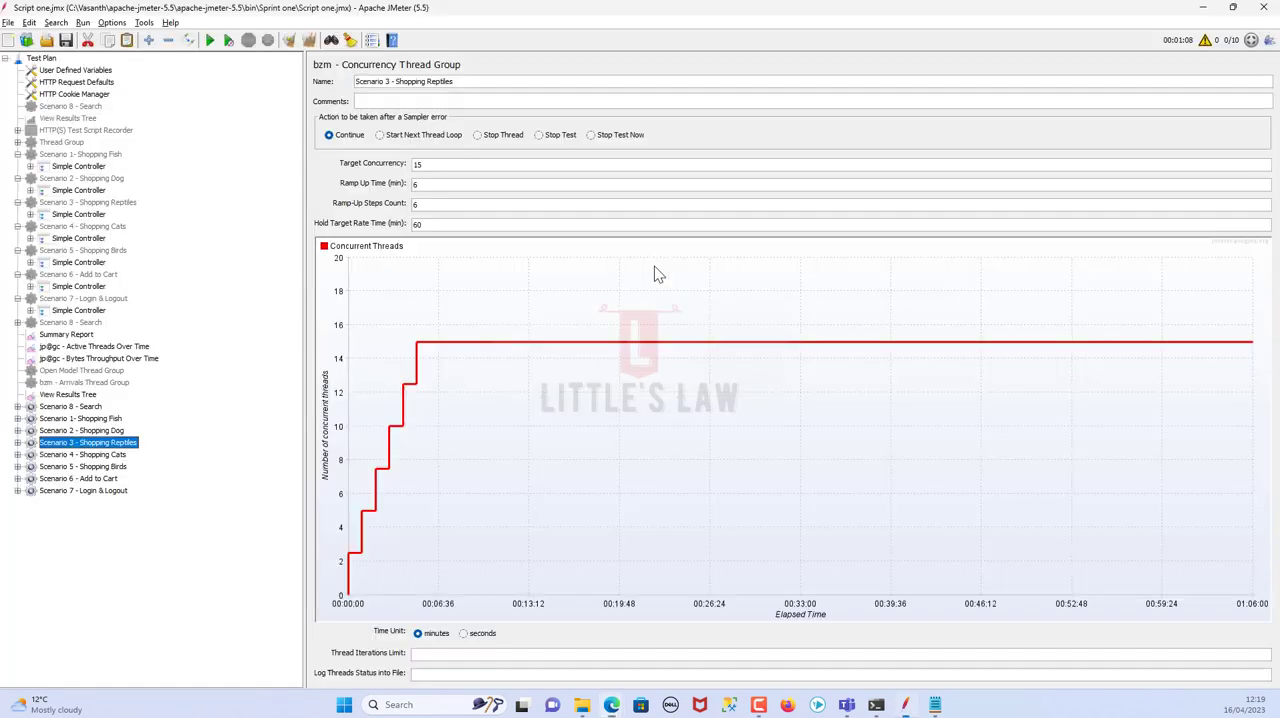
pyautogui.click(100, 455)
pyautogui.hotkey('alt', 'Tab')
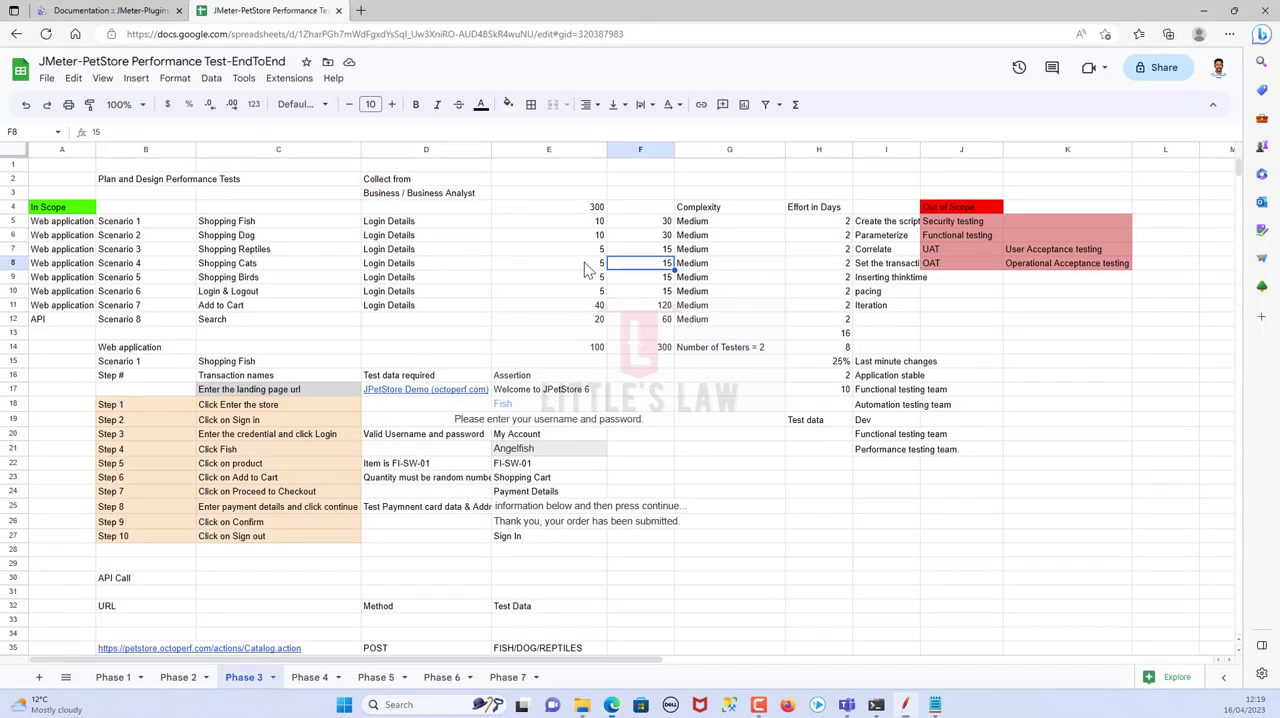
pyautogui.hotkey('alt', 'Tab')
pyautogui.moveTo(430, 168); pyautogui.dragTo(206, 133)
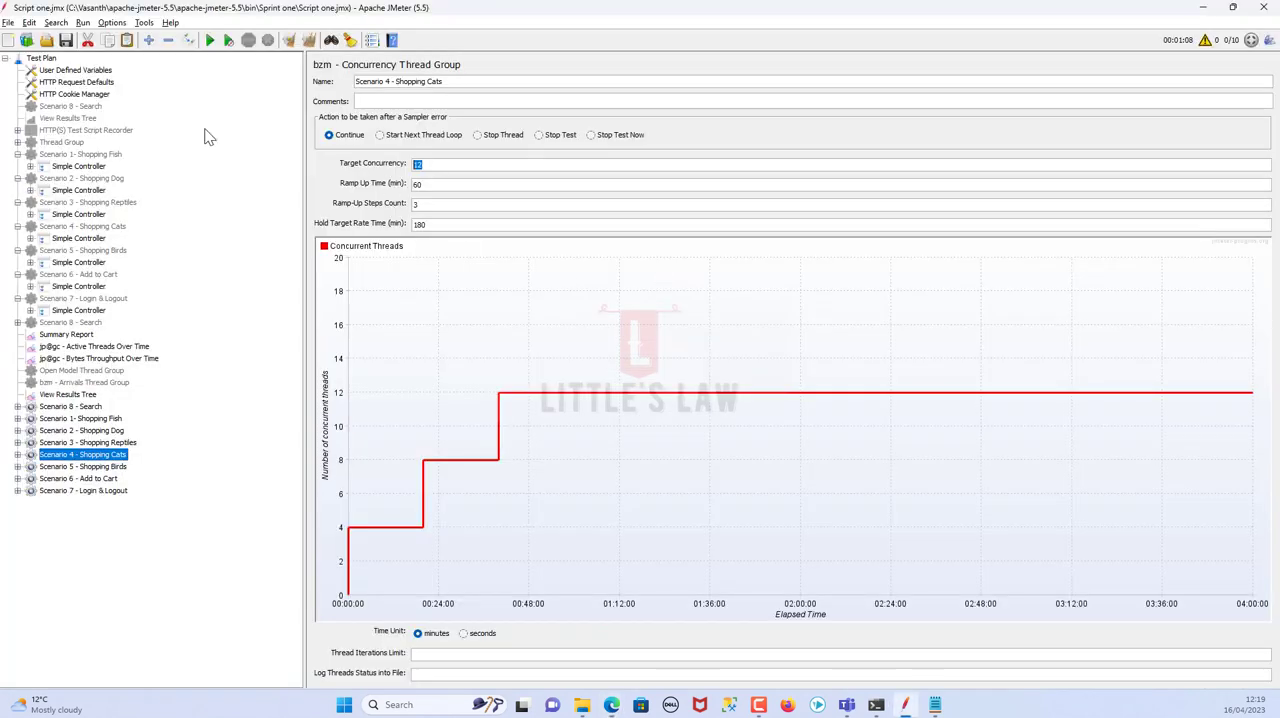
pyautogui.write('15')
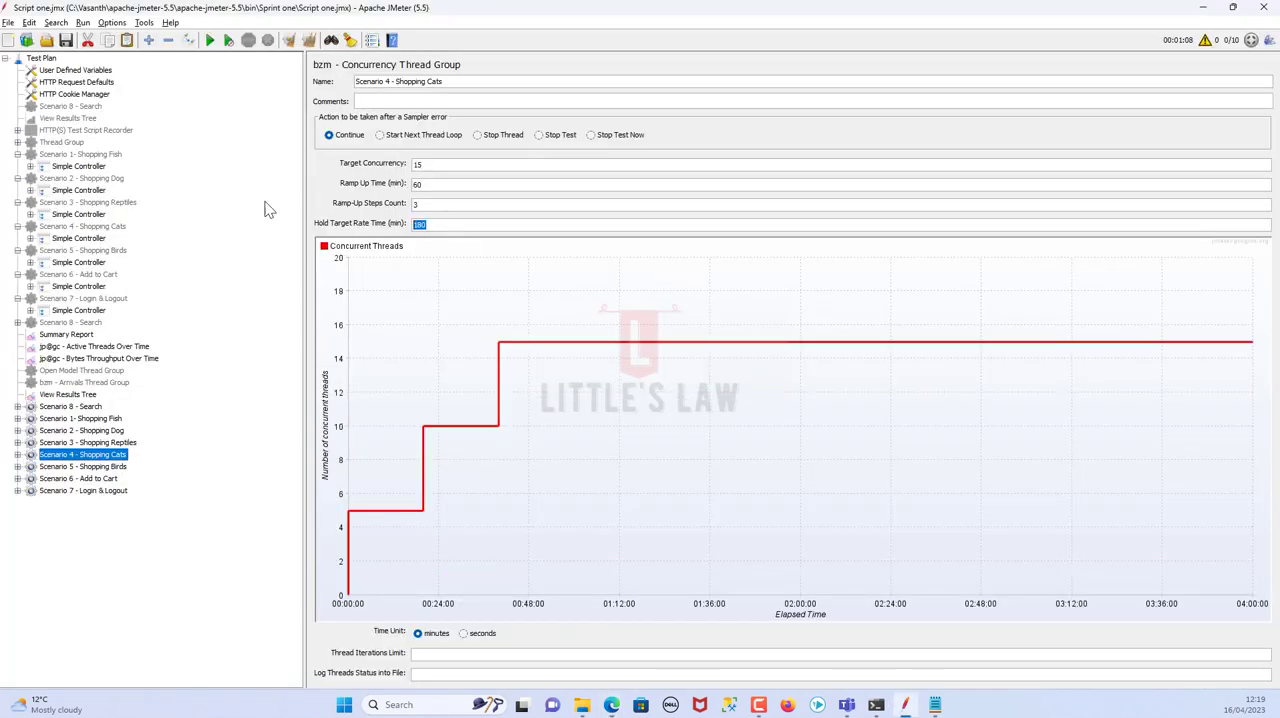
pyautogui.write('60')
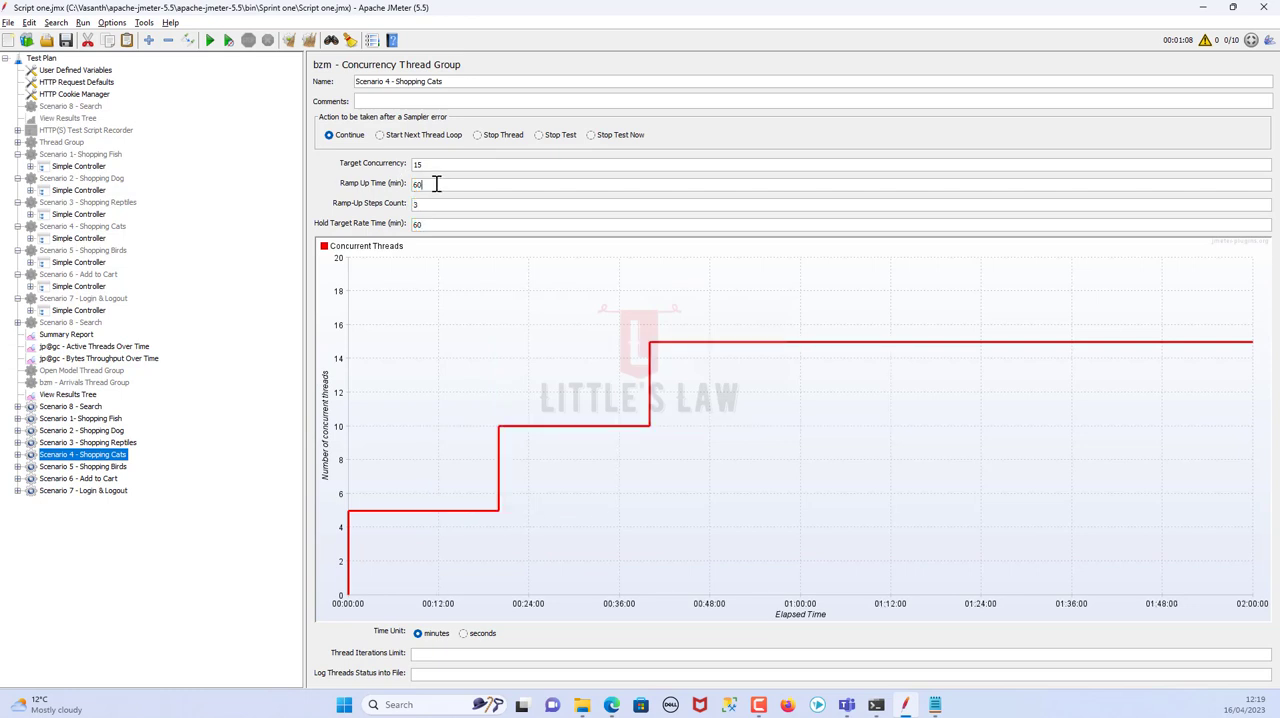
# Set Scenario 4 - Shopping Cats' hold time to 60 minutes, ramp-up time to 6 minutes and ramp-up steps count to 6
pyautogui.moveTo(436, 184); pyautogui.dragTo(326, 162)
pyautogui.write('6')
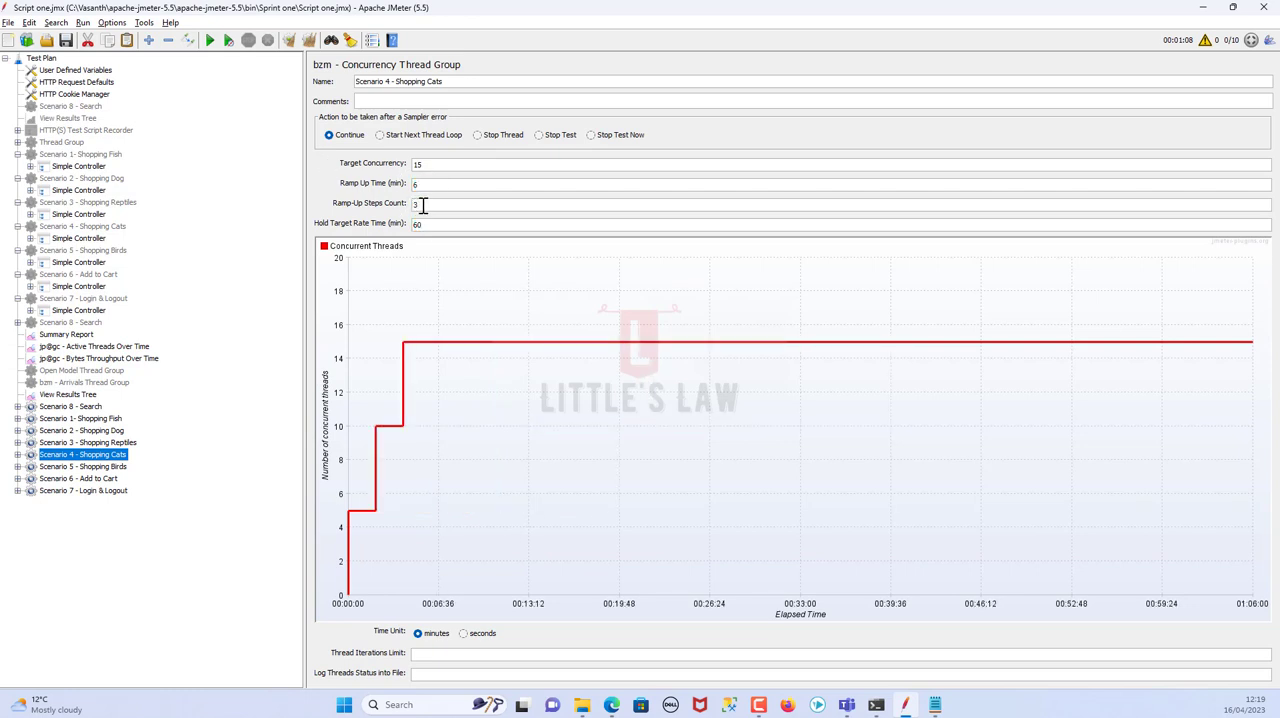
pyautogui.write('3')
pyautogui.press('BackSpace')
pyautogui.write('60')
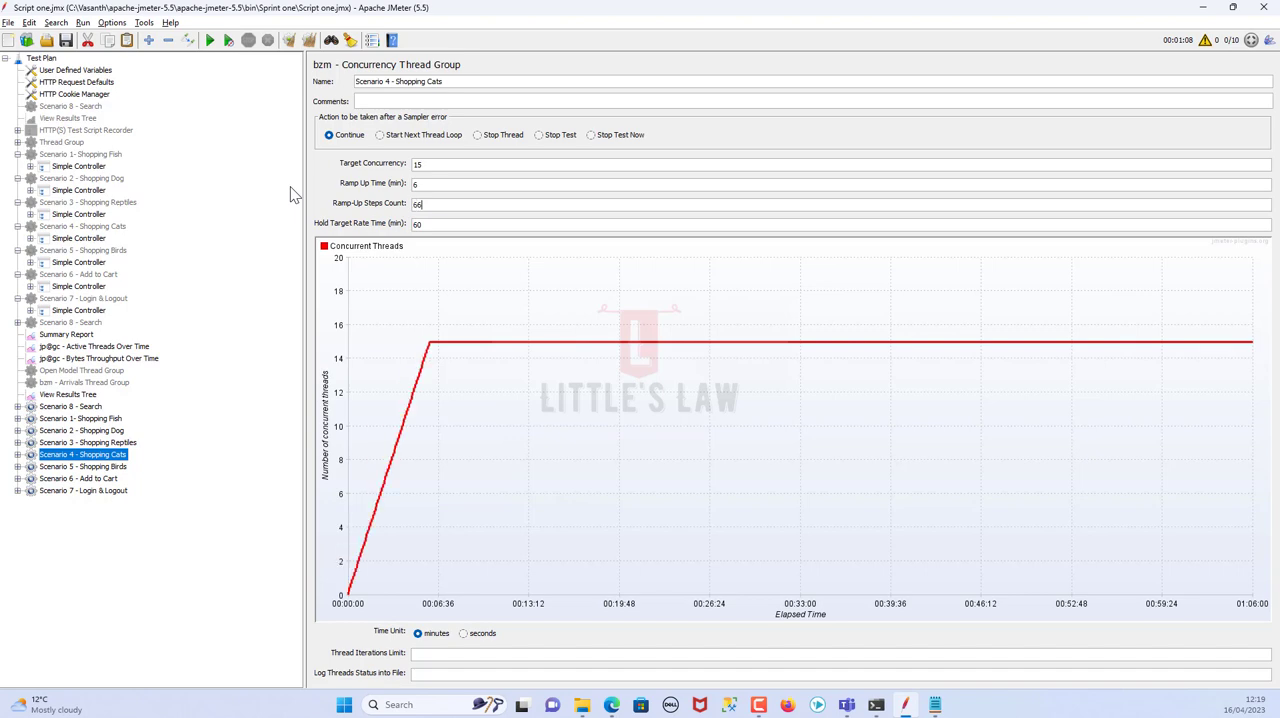
pyautogui.press('BackSpace')
# Check Shopping Birds' user load in the spreadsheet, then set Scenario 5's target concurrency to 15 in JMeter
pyautogui.hotkey('alt', 'Tab')
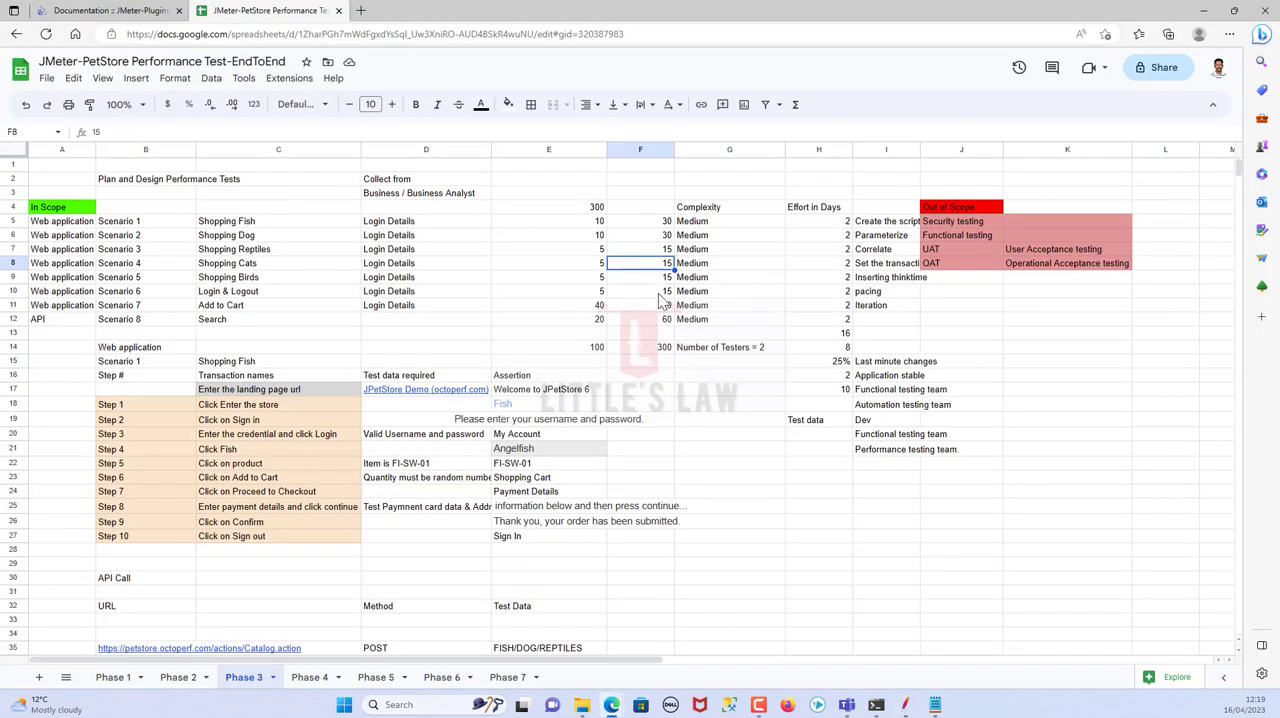
pyautogui.hotkey('alt', 'Tab')
pyautogui.click(105, 467)
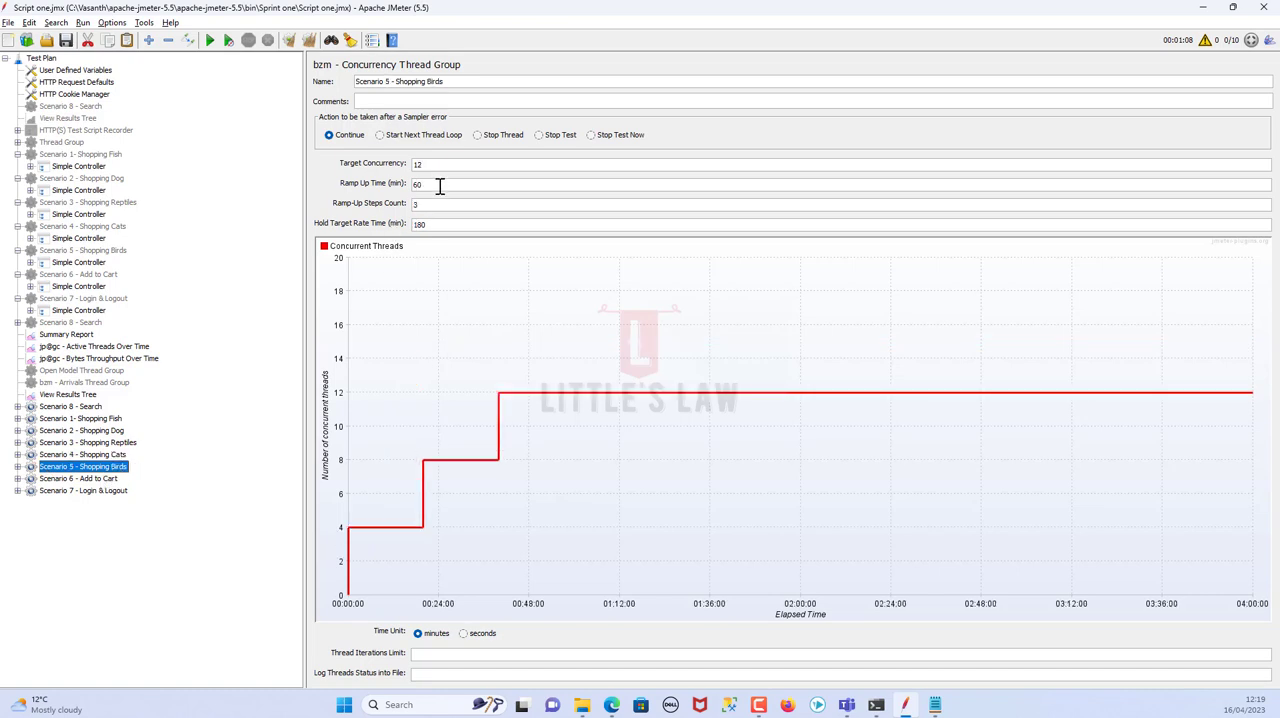
pyautogui.moveTo(440, 168); pyautogui.dragTo(210, 115)
pyautogui.write('15')
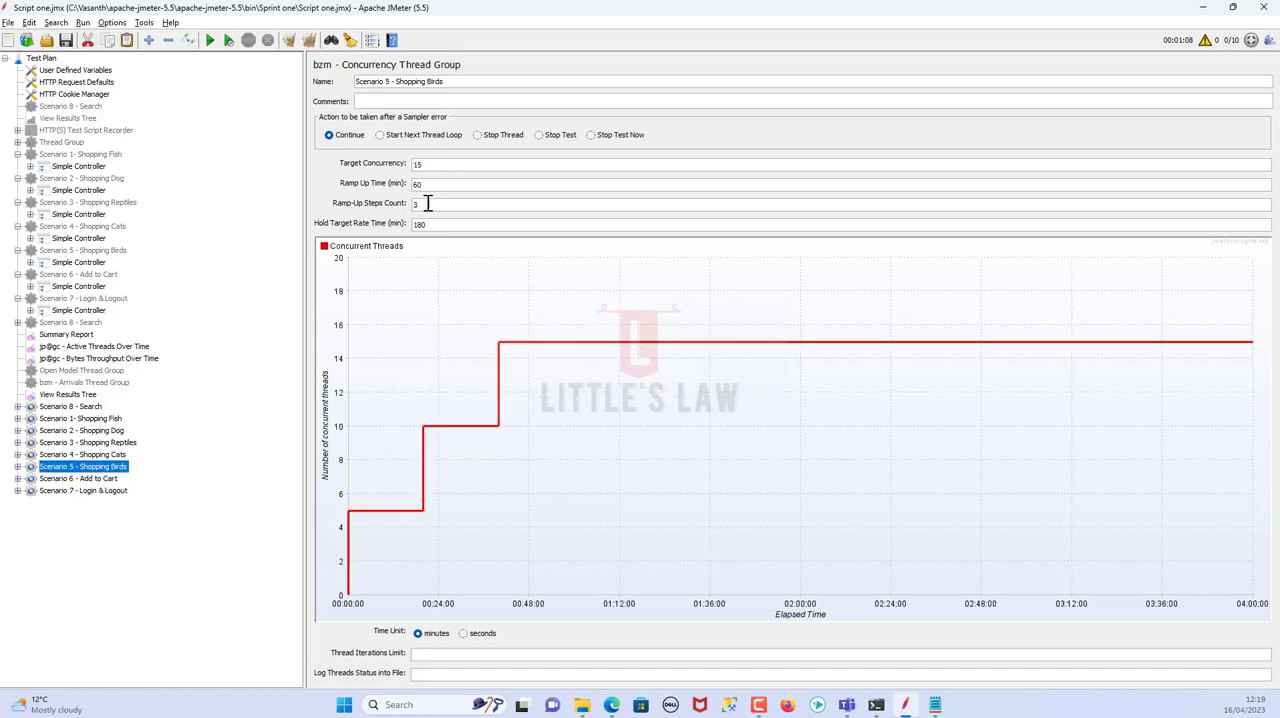
pyautogui.write('60')
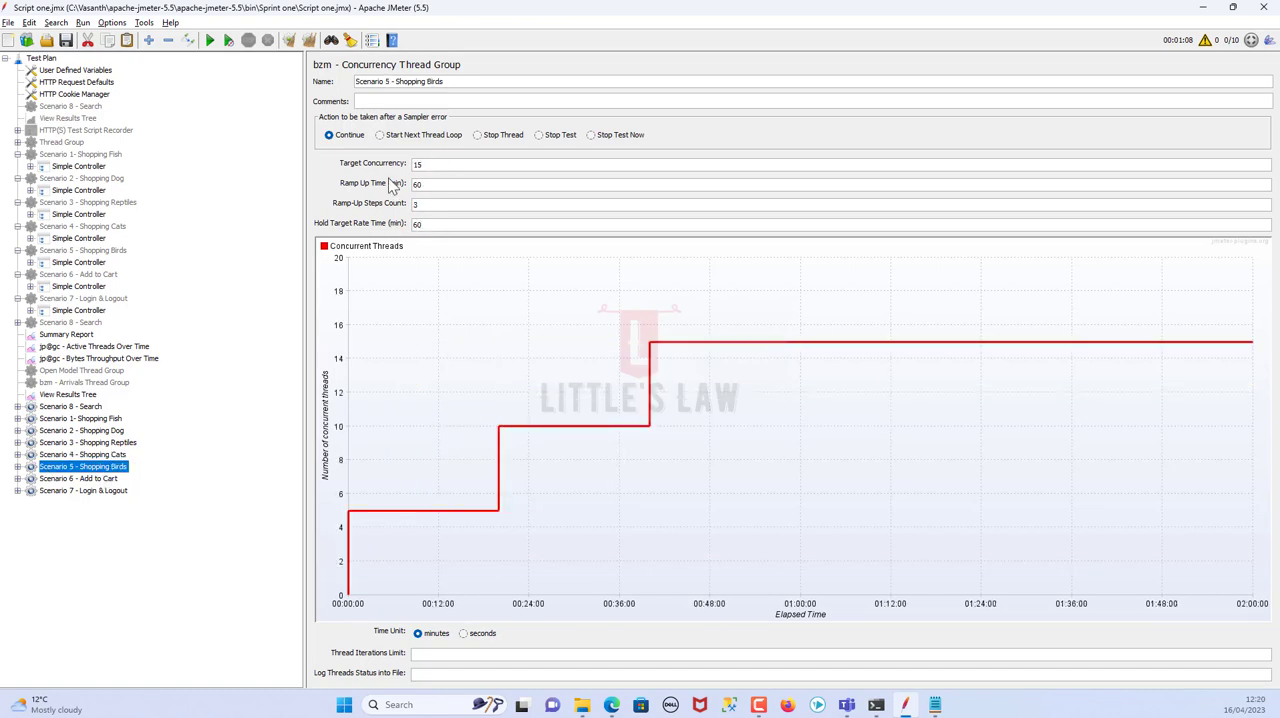
pyautogui.write('6')
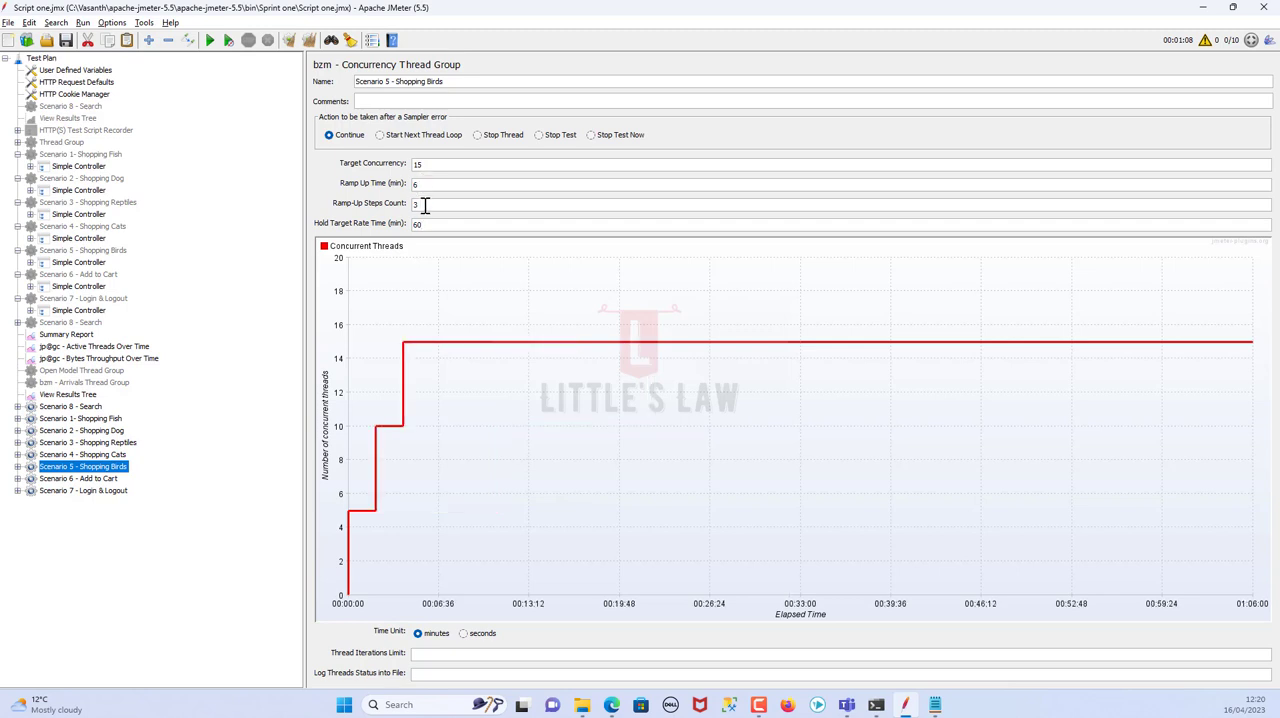
pyautogui.write('6')
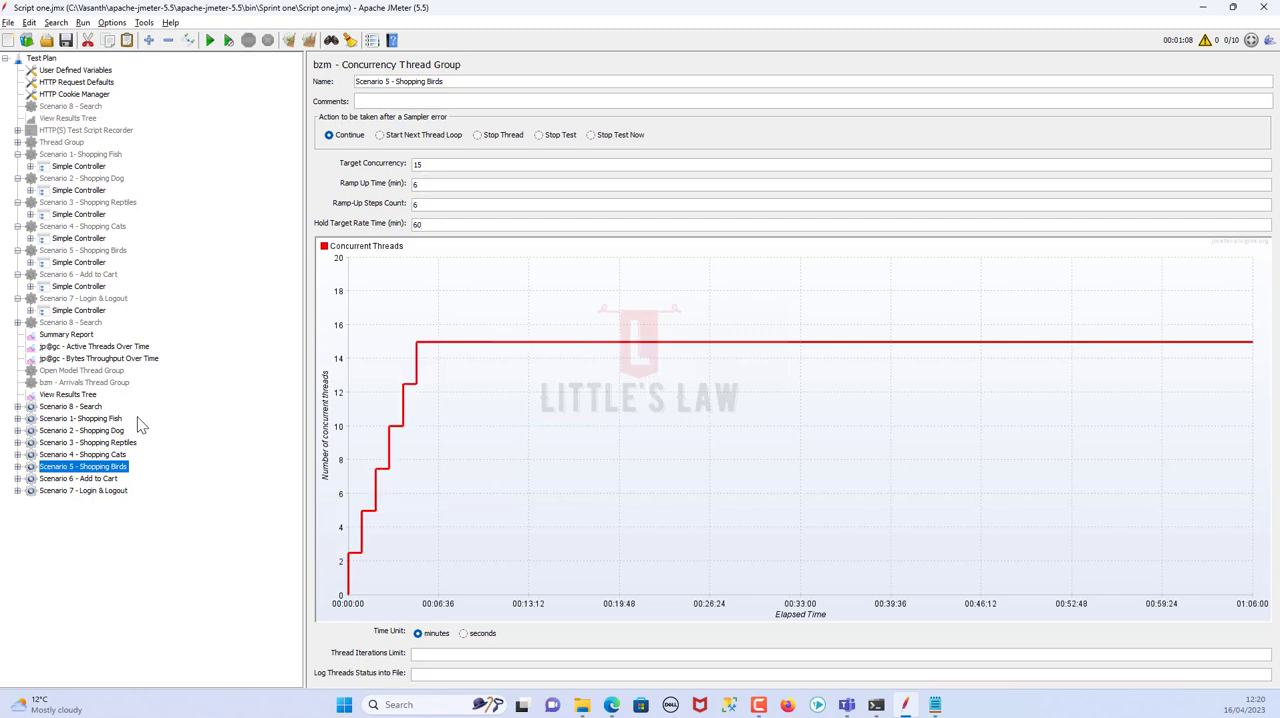
# Set Scenario 6 - Add to Cart's target concurrency to 15 and its hold target rate time to 60 minutes
pyautogui.click(105, 479)
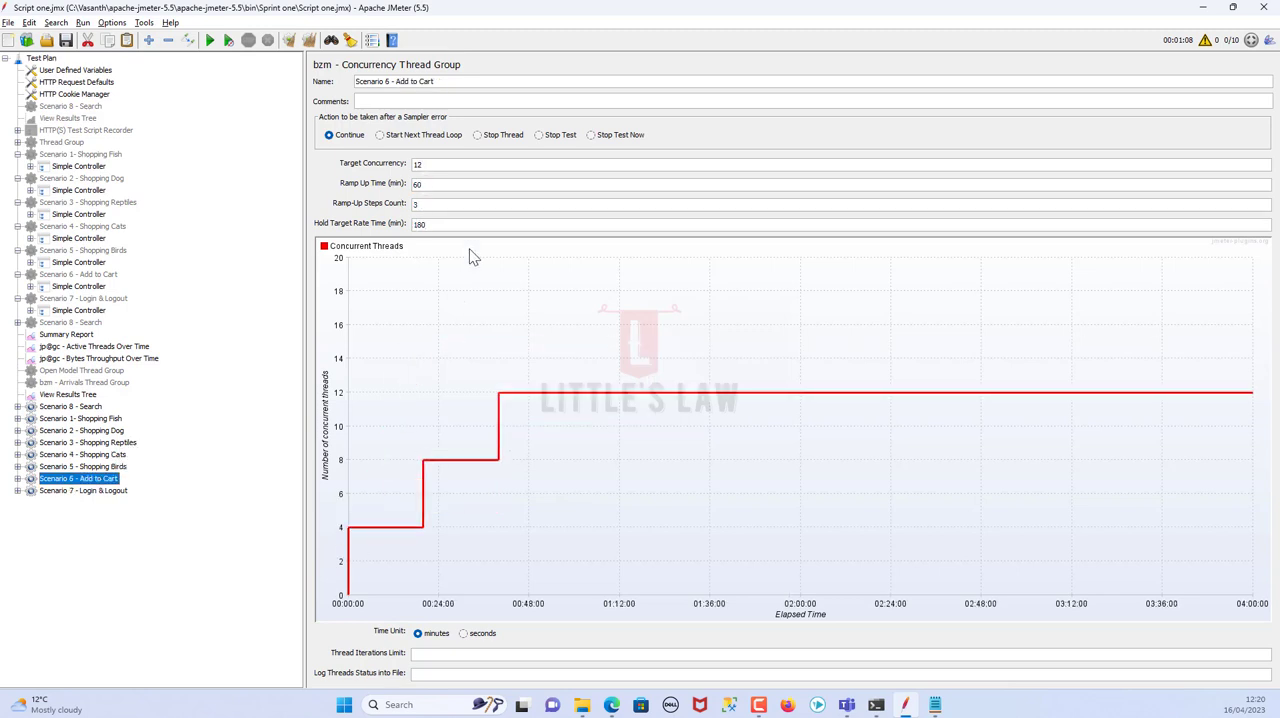
pyautogui.doubleClick(417, 164)
pyautogui.write('15')
pyautogui.click(414, 224)
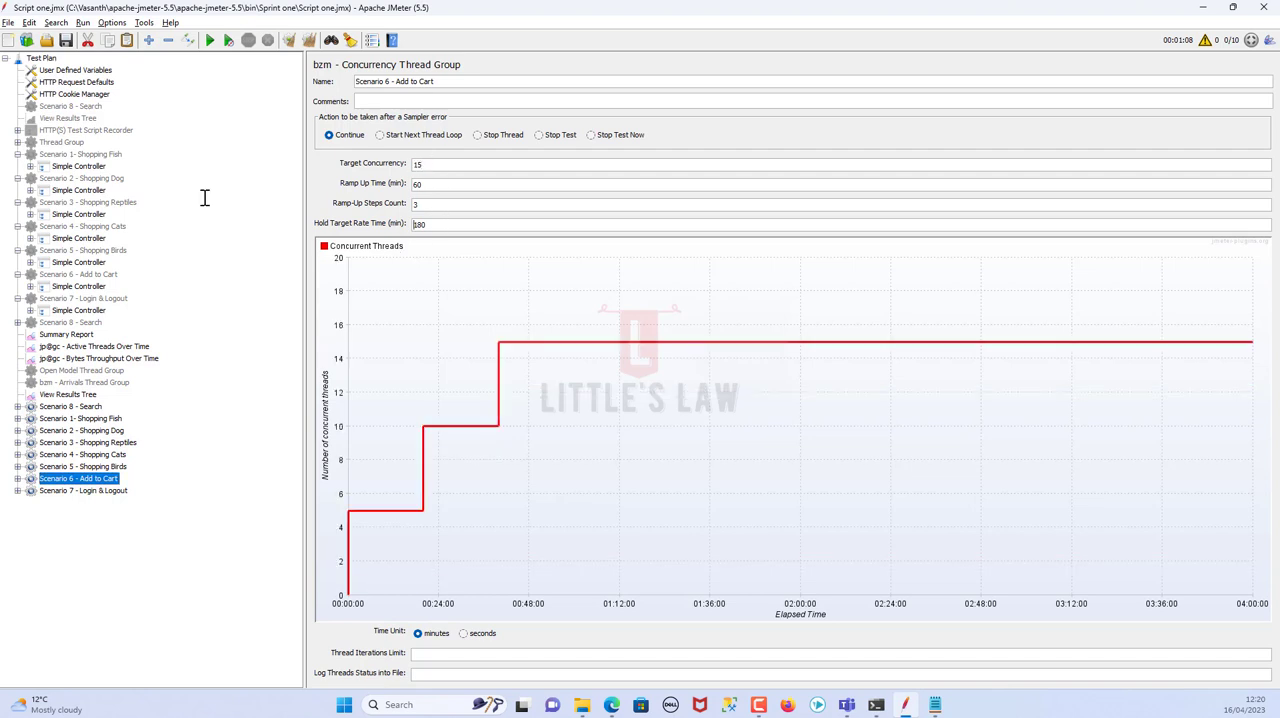
pyautogui.write('|')
pyautogui.hotkey('shift', 'End')
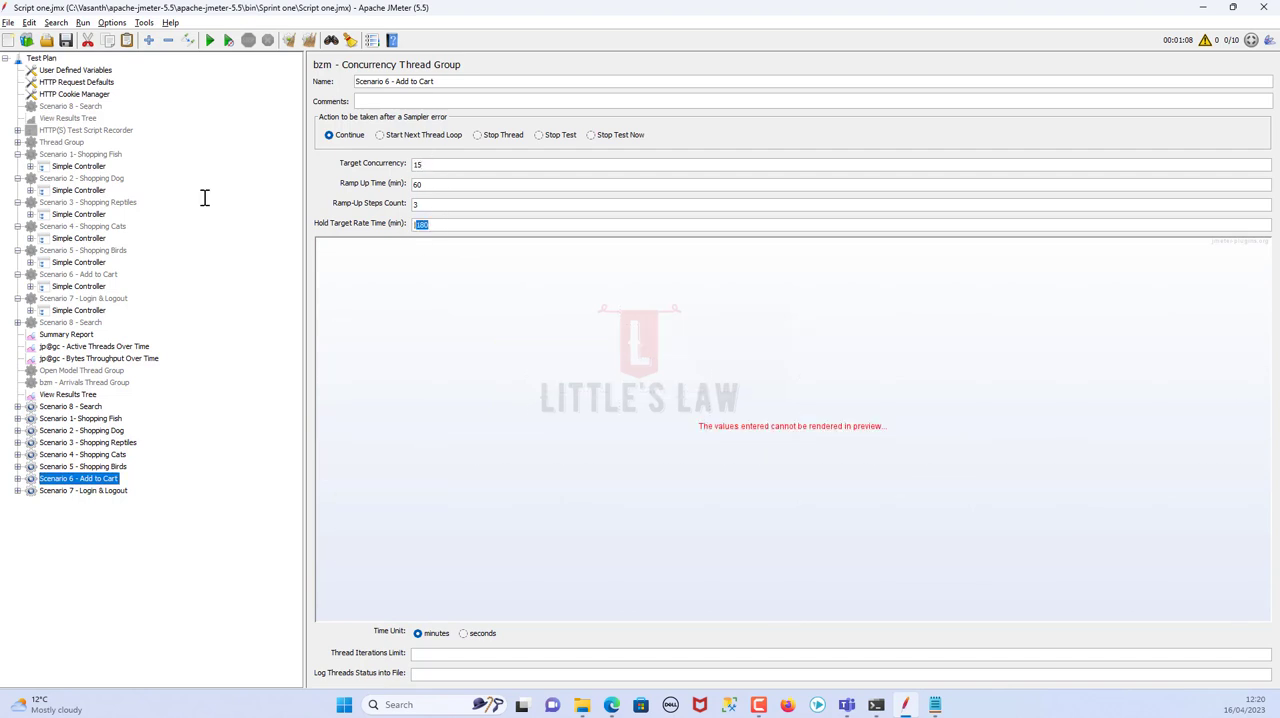
pyautogui.write('60')
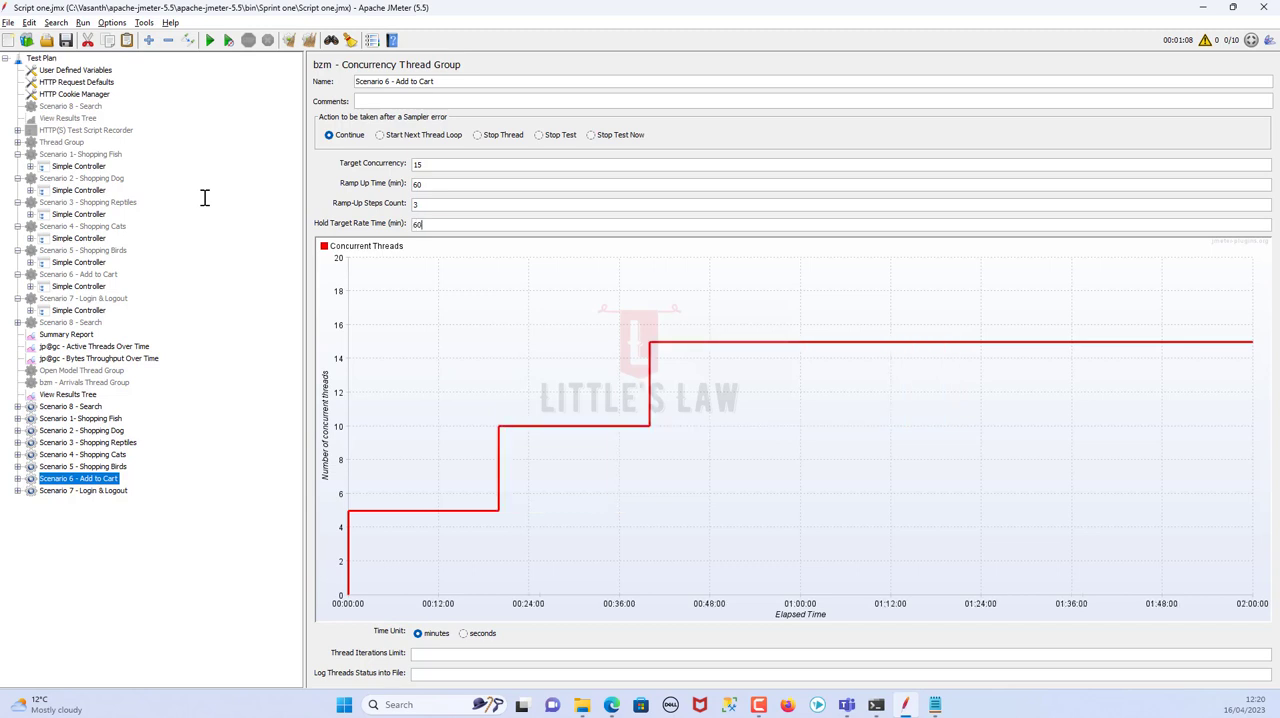
# Set Scenario 6 - Add to Cart's ramp-up time to 6 minutes and its ramp-up steps count to 6
pyautogui.moveTo(432, 185); pyautogui.dragTo(406, 203)
pyautogui.write('6')
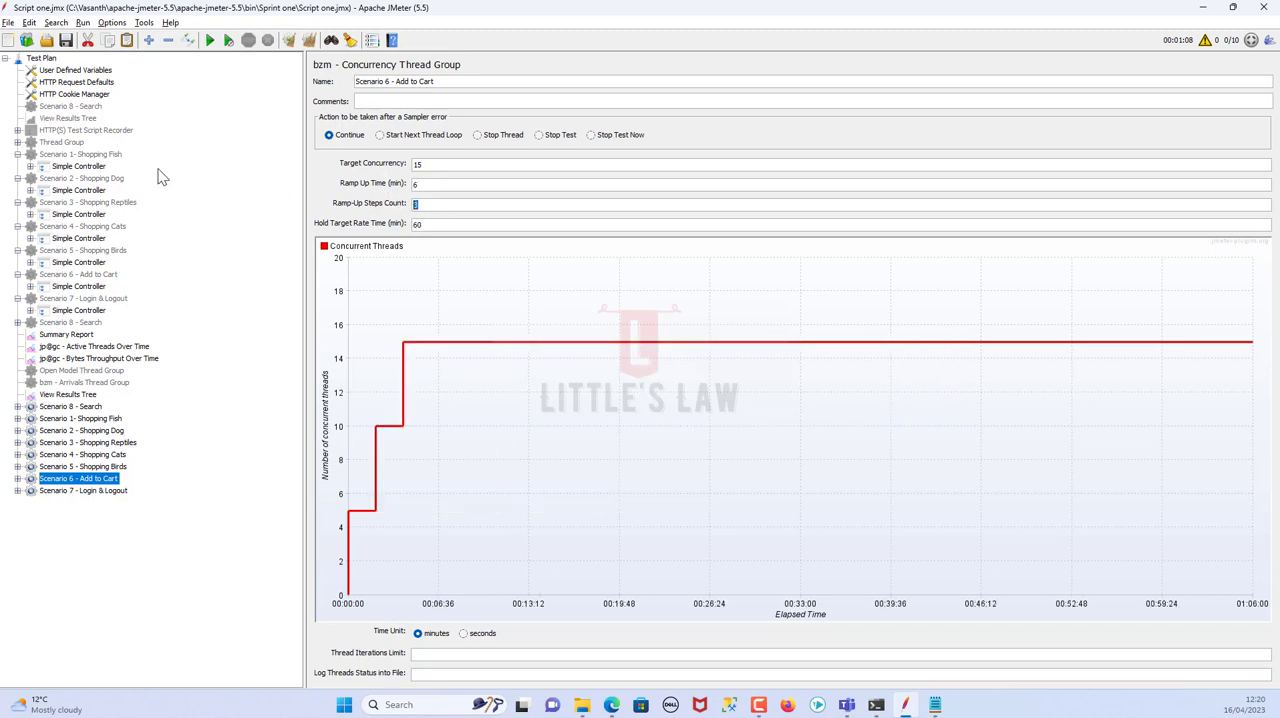
pyautogui.write('6')
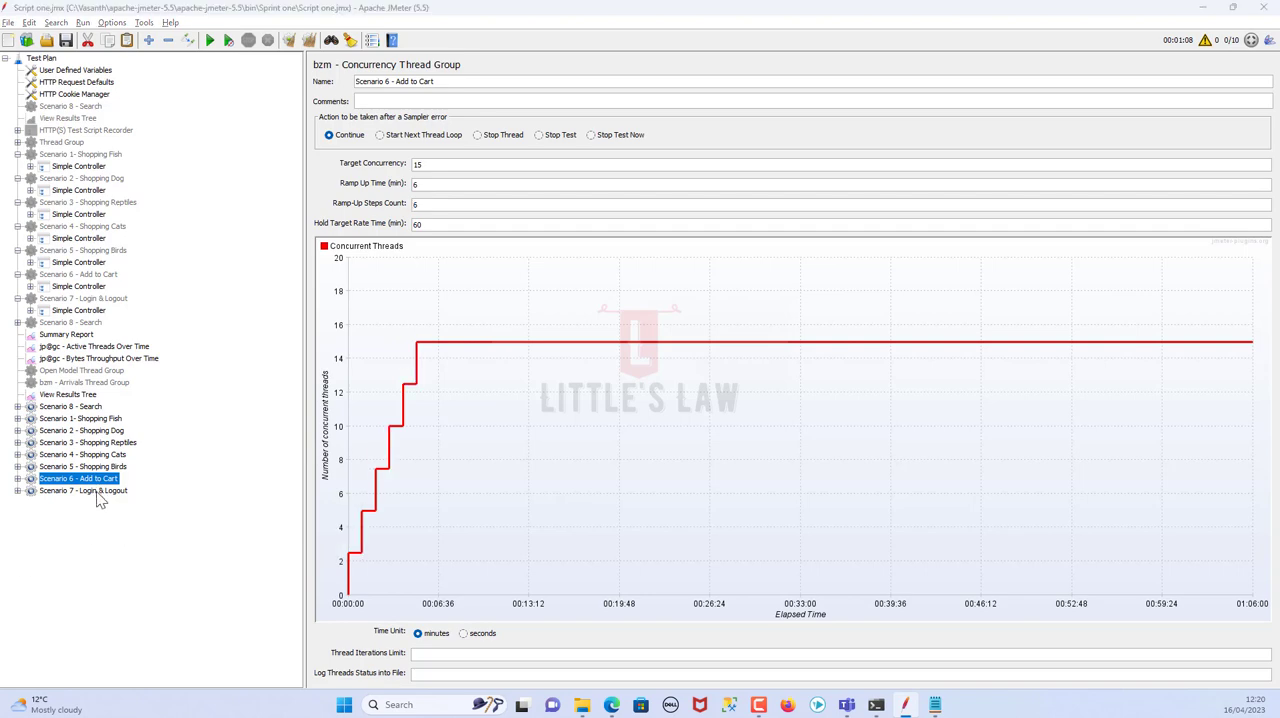
# Check Scenario 7's user load in cell F11 of the spreadsheet, then set Scenario 7 - Login & Logout's target concurrency to 120 in JMeter
pyautogui.hotkey('alt', 'Tab')
pyautogui.click(652, 308)
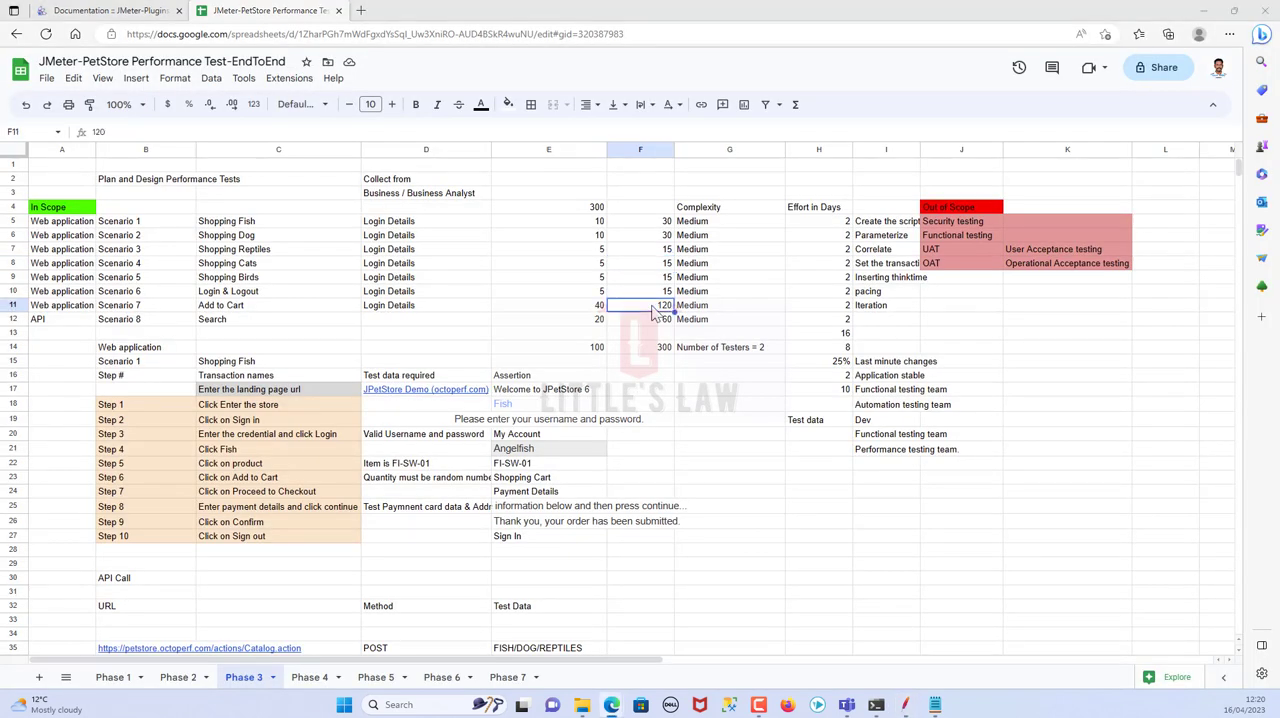
pyautogui.hotkey('alt', 'Tab')
pyautogui.click(100, 491)
pyautogui.click(471, 166)
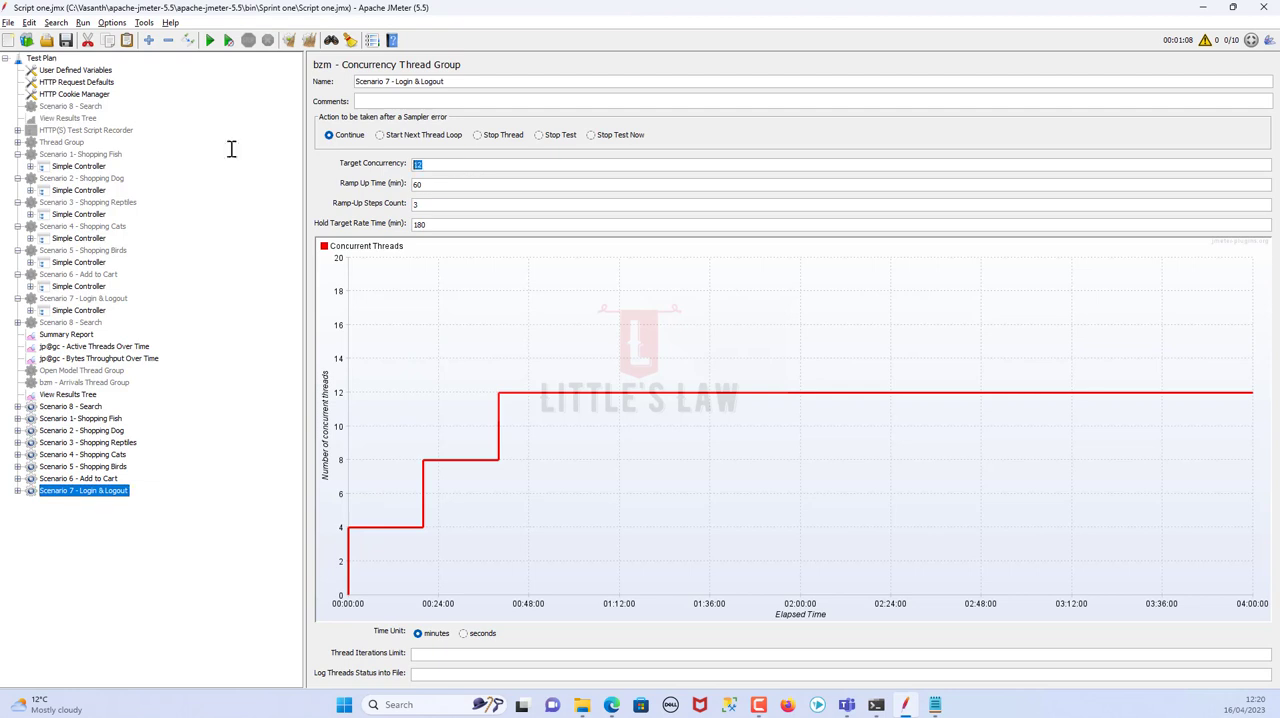
pyautogui.write('0')
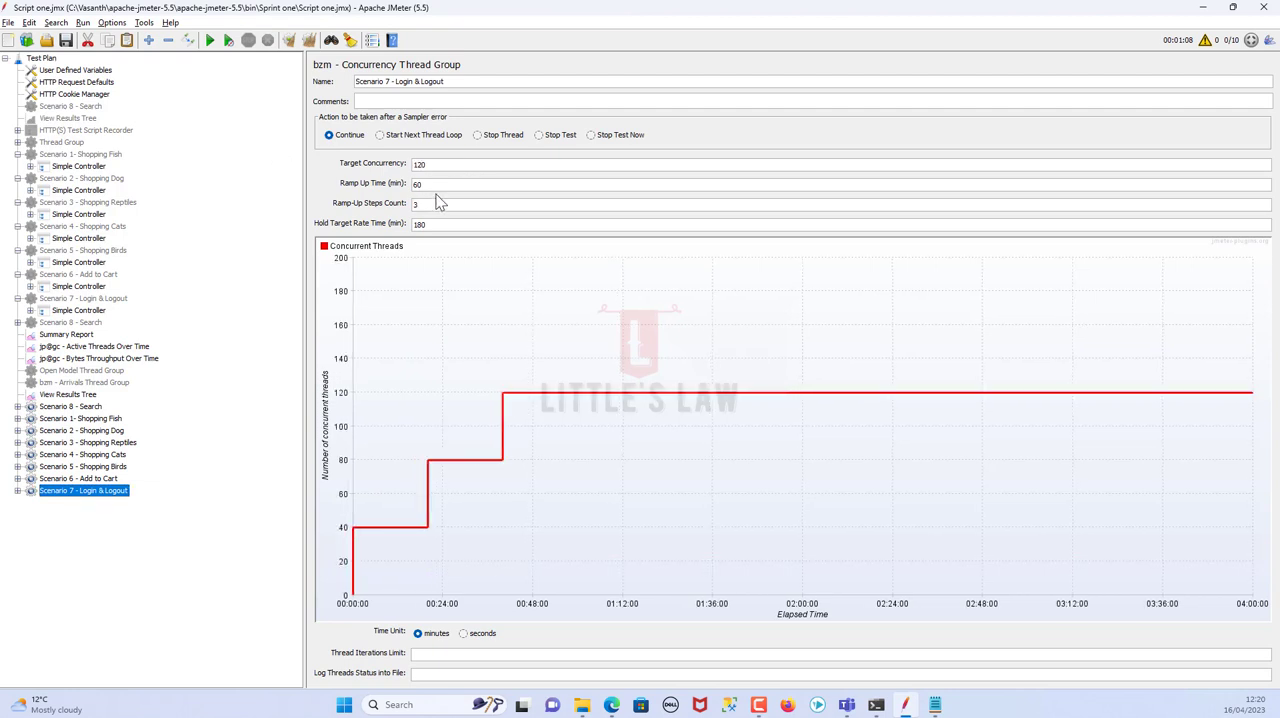
# Set Scenario 7 - Login & Logout's hold target rate time to 60 minutes
pyautogui.moveTo(446, 184); pyautogui.dragTo(336, 180)
pyautogui.hotkey('ctrl', 'c')
pyautogui.moveTo(443, 226); pyautogui.dragTo(372, 224)
pyautogui.write('60')
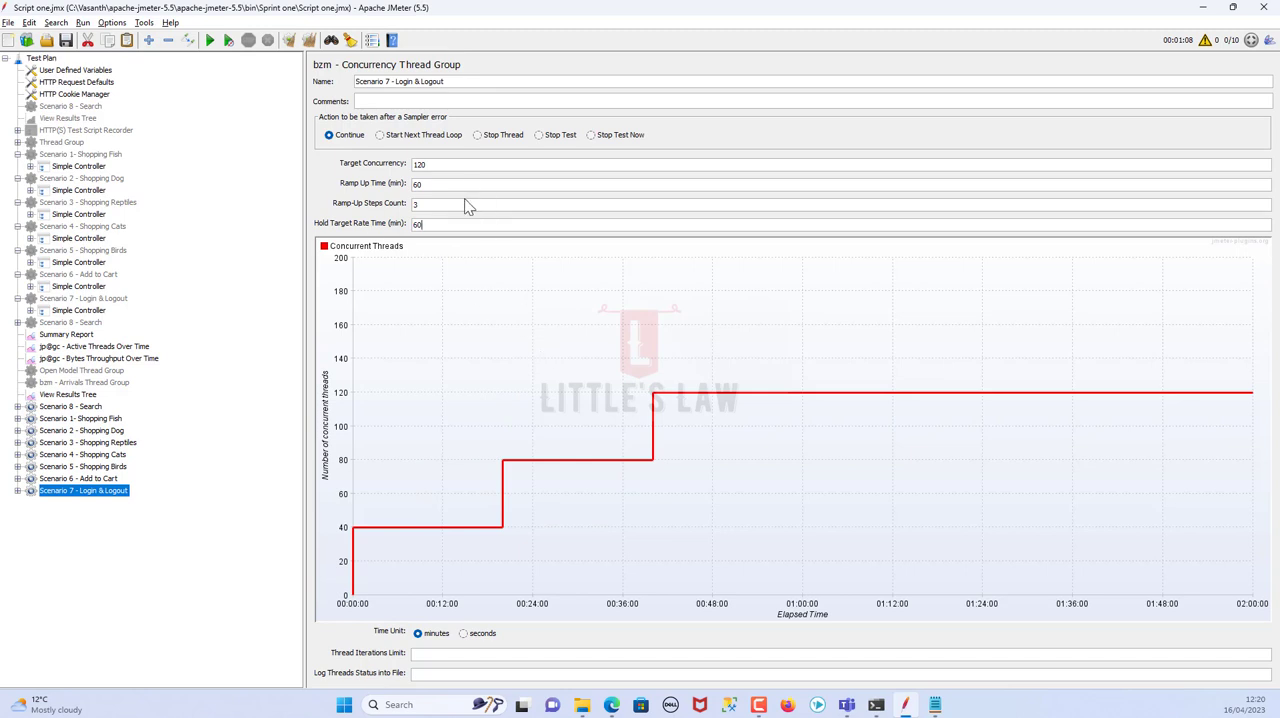
# Check the concurrency, ramp-up and hold settings of the Scenario 8 and Scenario 1 to 5 thread groups
pyautogui.click(90, 409)
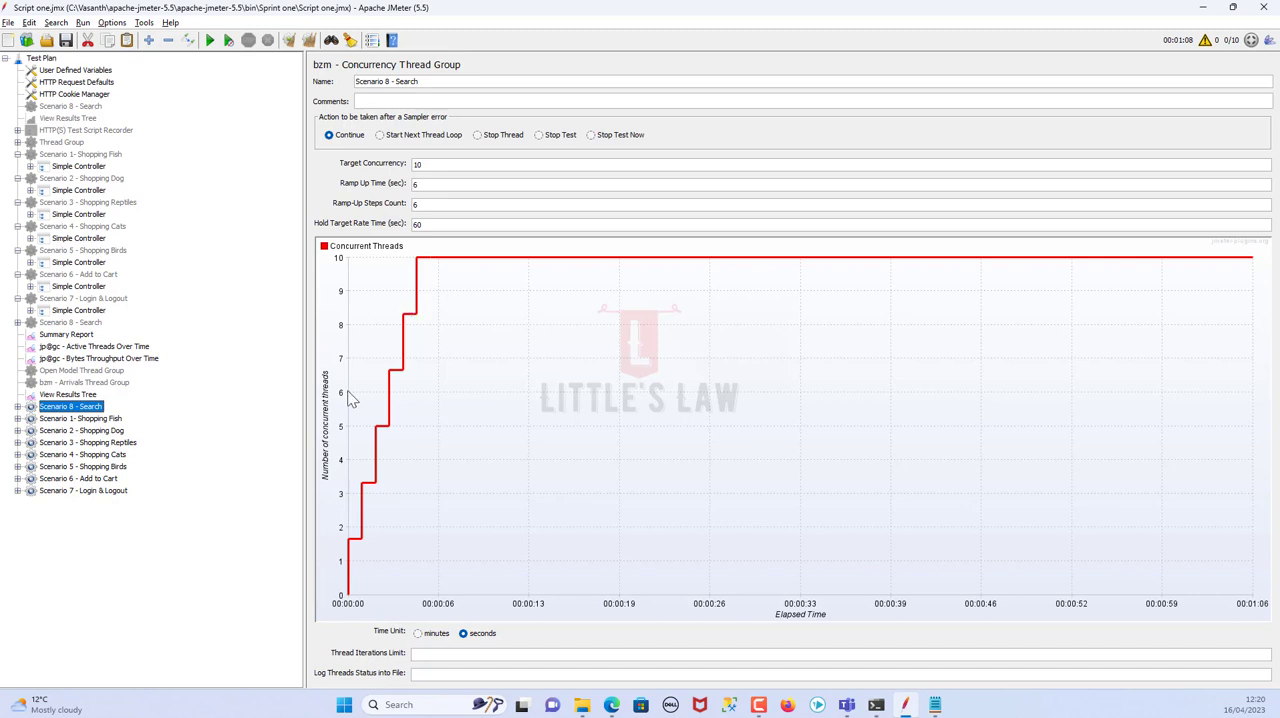
pyautogui.click(88, 420)
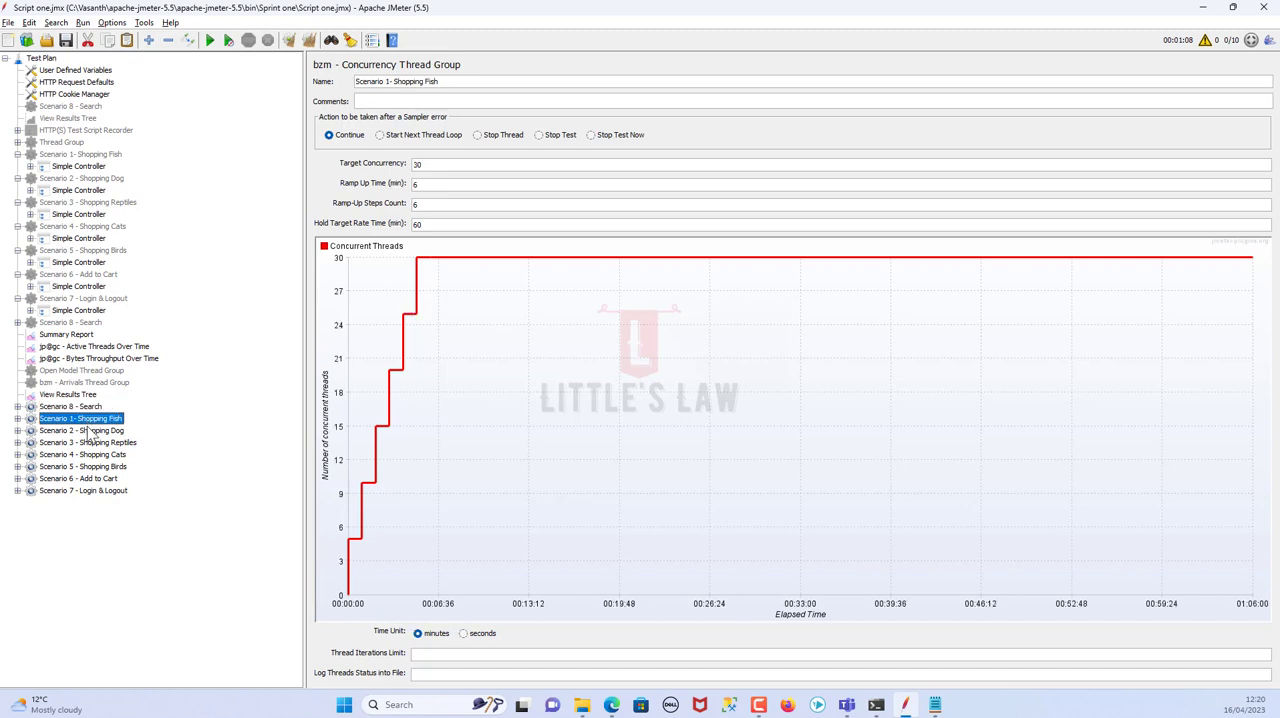
pyautogui.click(90, 431)
pyautogui.click(95, 443)
pyautogui.click(98, 456)
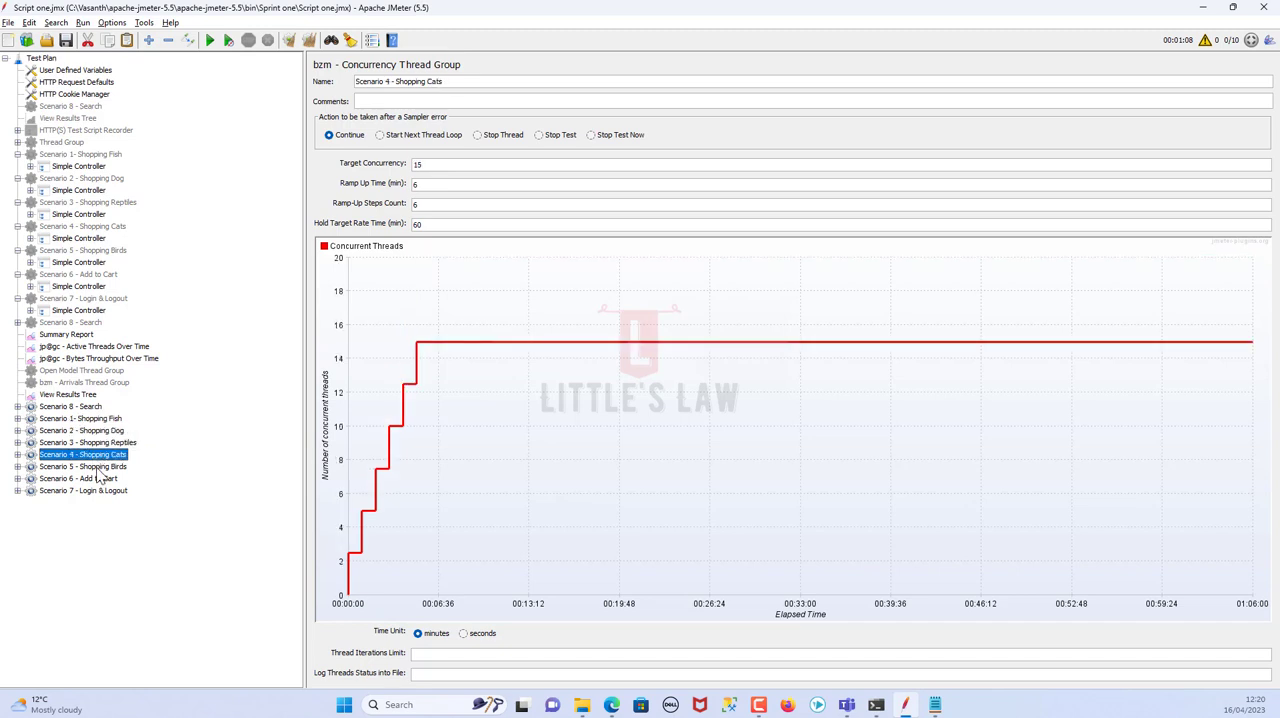
pyautogui.click(100, 467)
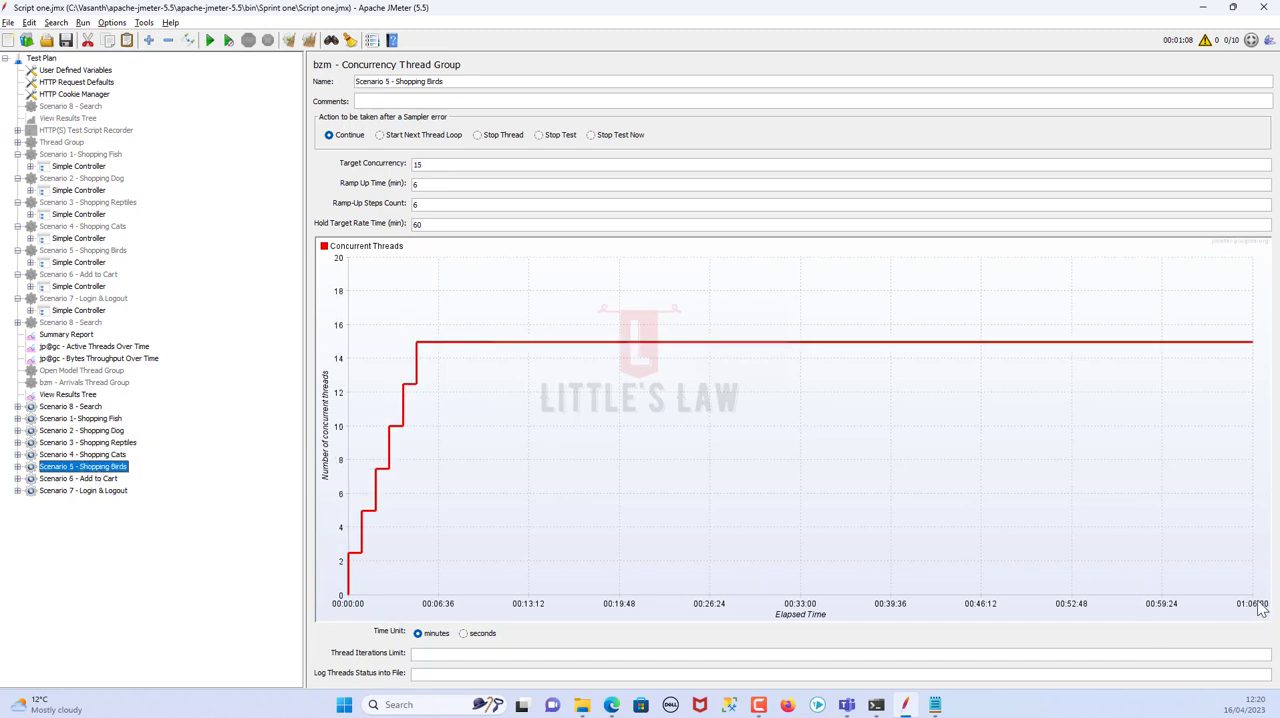
# Set Scenario 7 - Login & Logout's ramp-up time to 6 minutes and its ramp-up steps count to 6
pyautogui.click(93, 492)
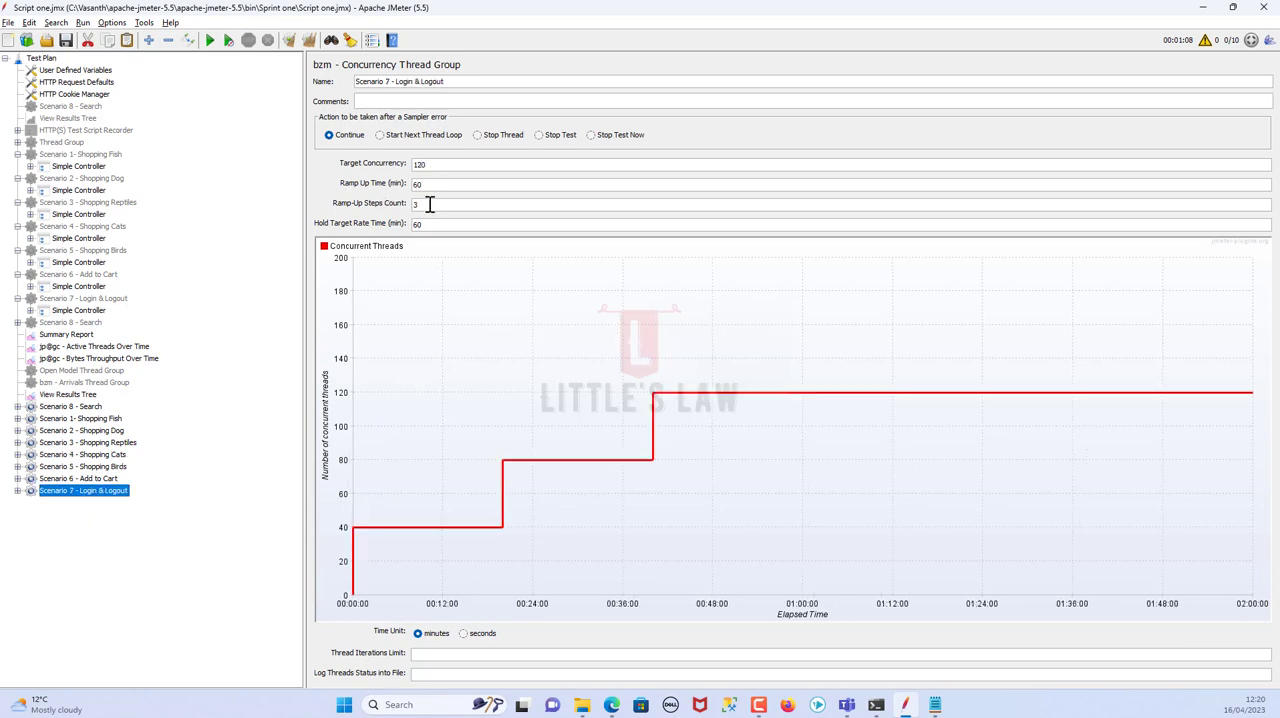
pyautogui.click(423, 184)
pyautogui.press('BackSpace')
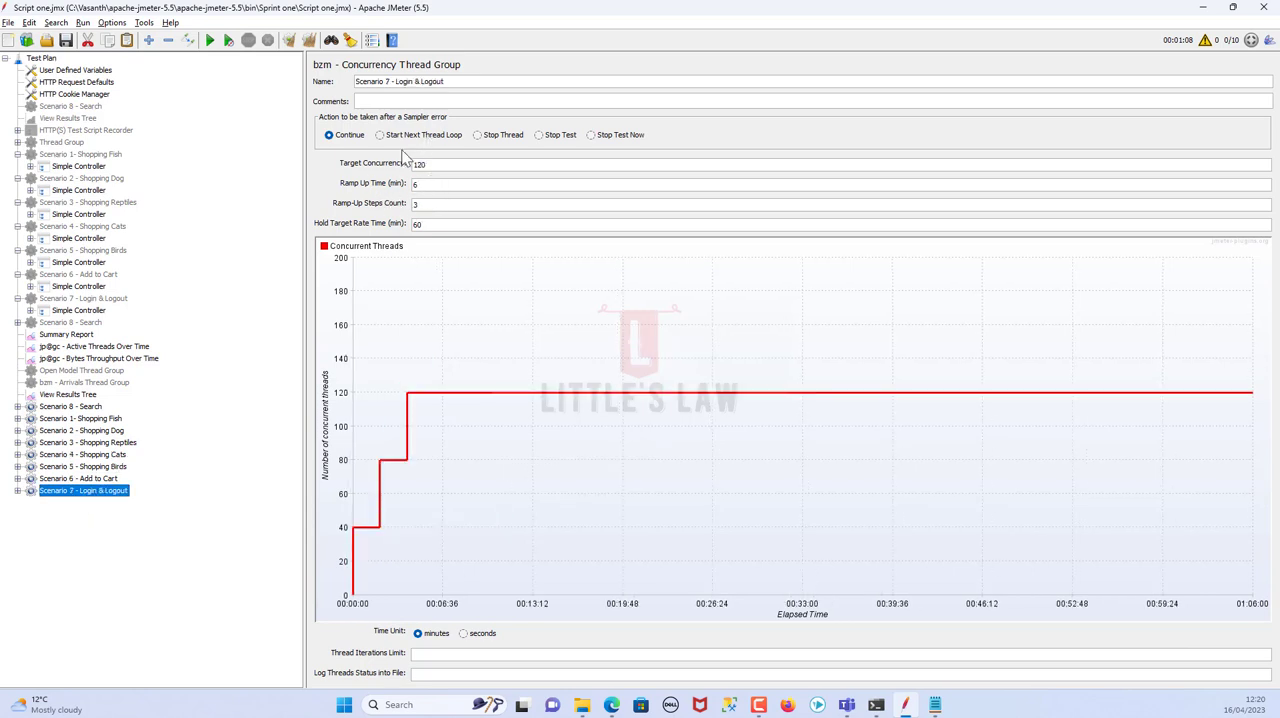
pyautogui.moveTo(443, 208); pyautogui.dragTo(268, 183)
pyautogui.write('6')
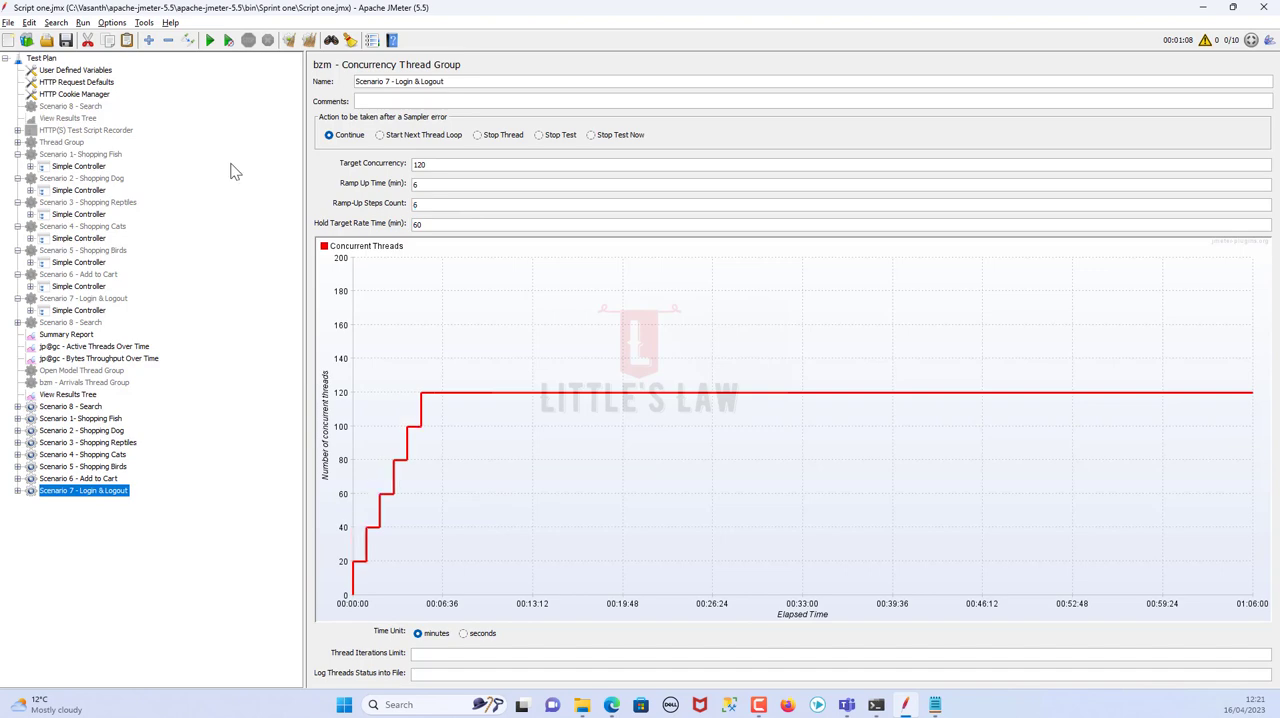
# Check Scenario 8's user load in cell F12 of the spreadsheet, then set Scenario 8 - Search's target concurrency to 10 in JMeter
pyautogui.click(80, 407)
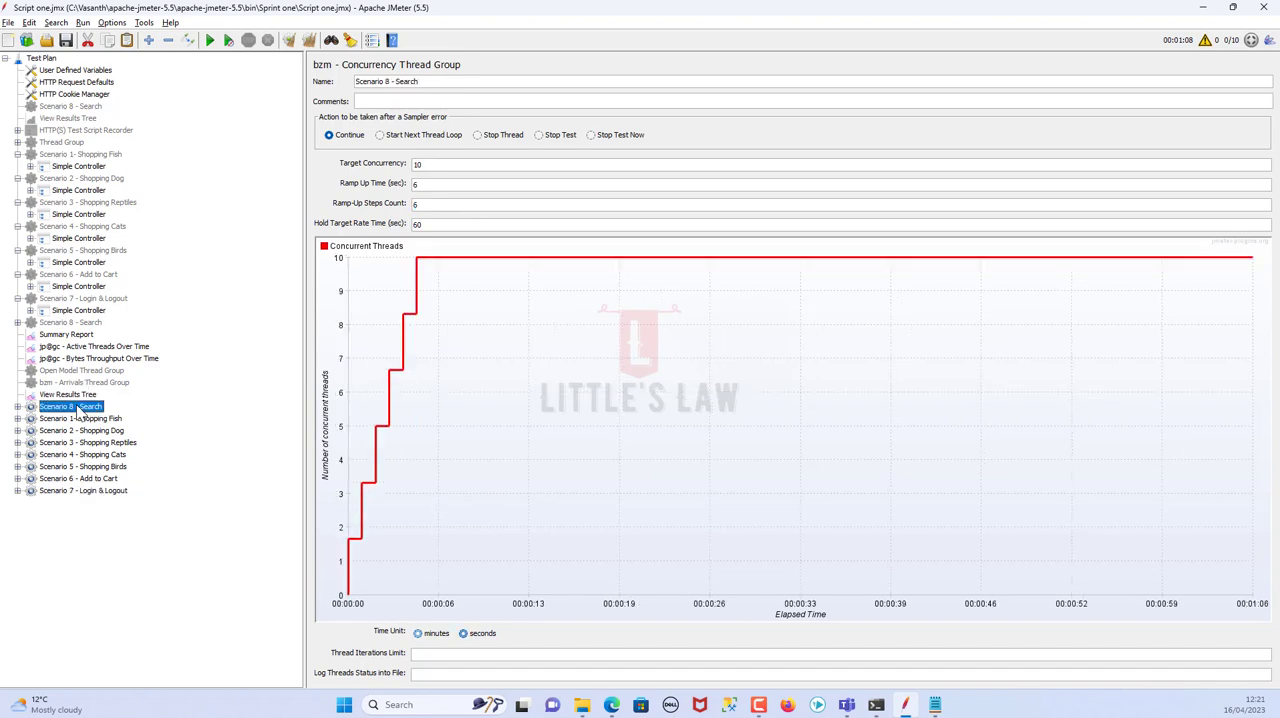
pyautogui.hotkey('alt', 'Tab')
pyautogui.click(658, 322)
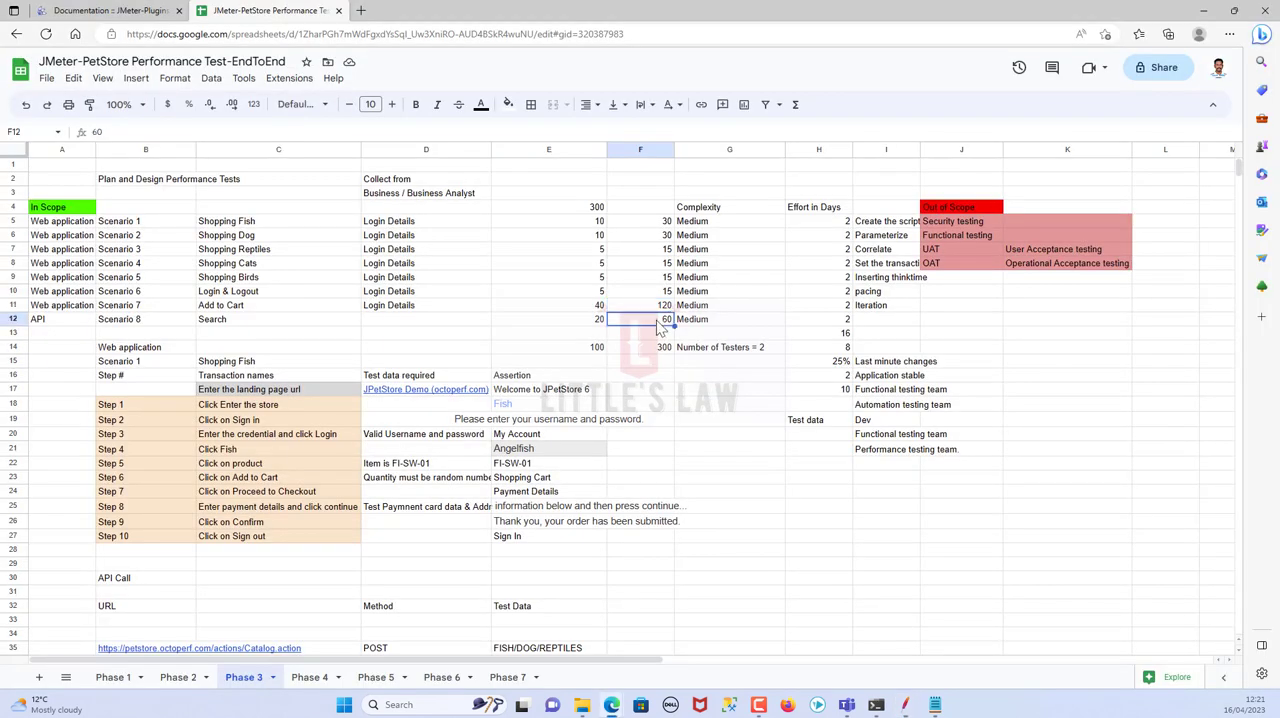
pyautogui.hotkey('alt', 'Tab')
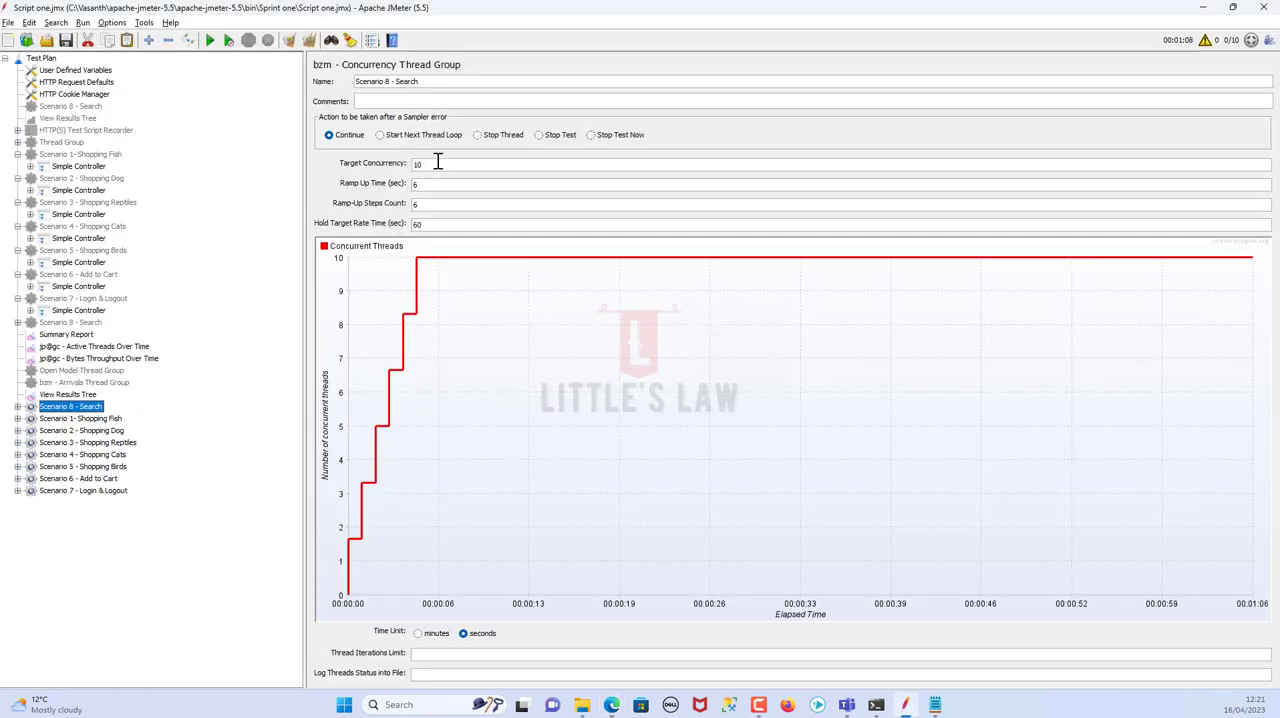
pyautogui.moveTo(437, 162); pyautogui.dragTo(313, 163)
pyautogui.hotkey('ctrl', 'v')
pyautogui.moveTo(431, 163); pyautogui.dragTo(384, 168)
pyautogui.write('10')
# Switch Scenario 1 - Shopping Fish's time unit to seconds and set its target concurrency to 1
pyautogui.click(103, 421)
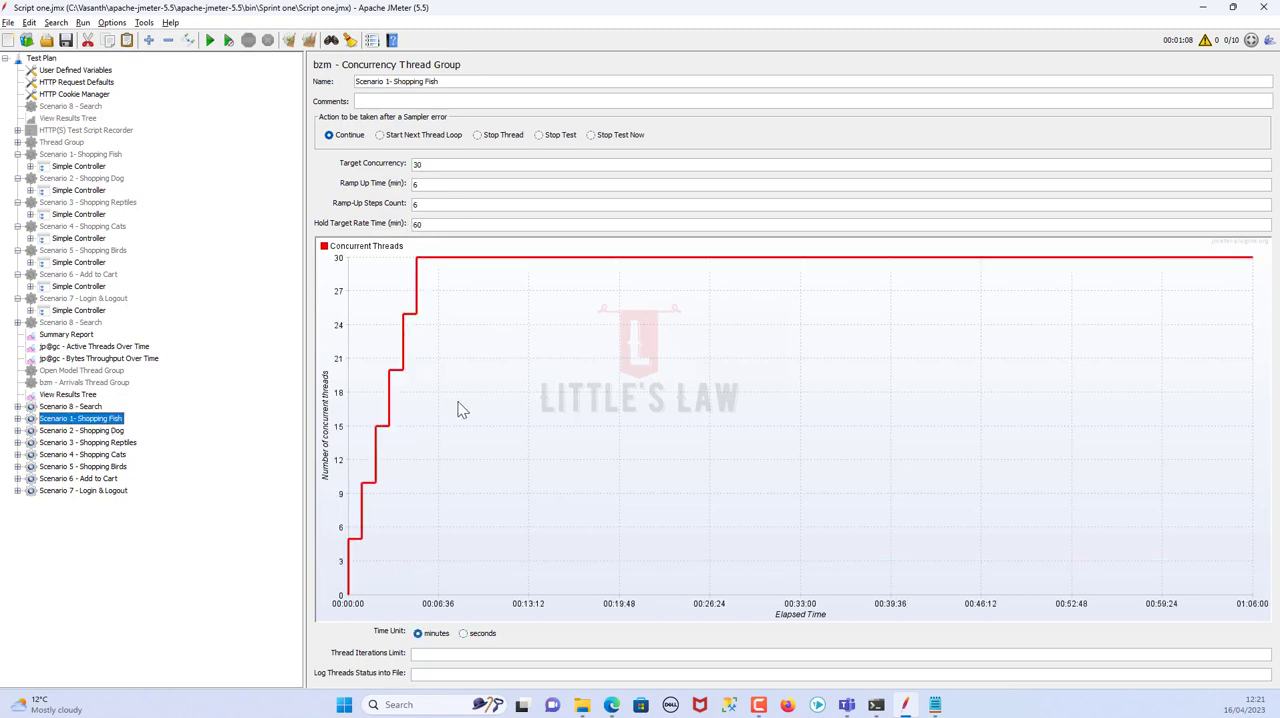
pyautogui.click(476, 638)
pyautogui.doubleClick(442, 164)
pyautogui.write('1')
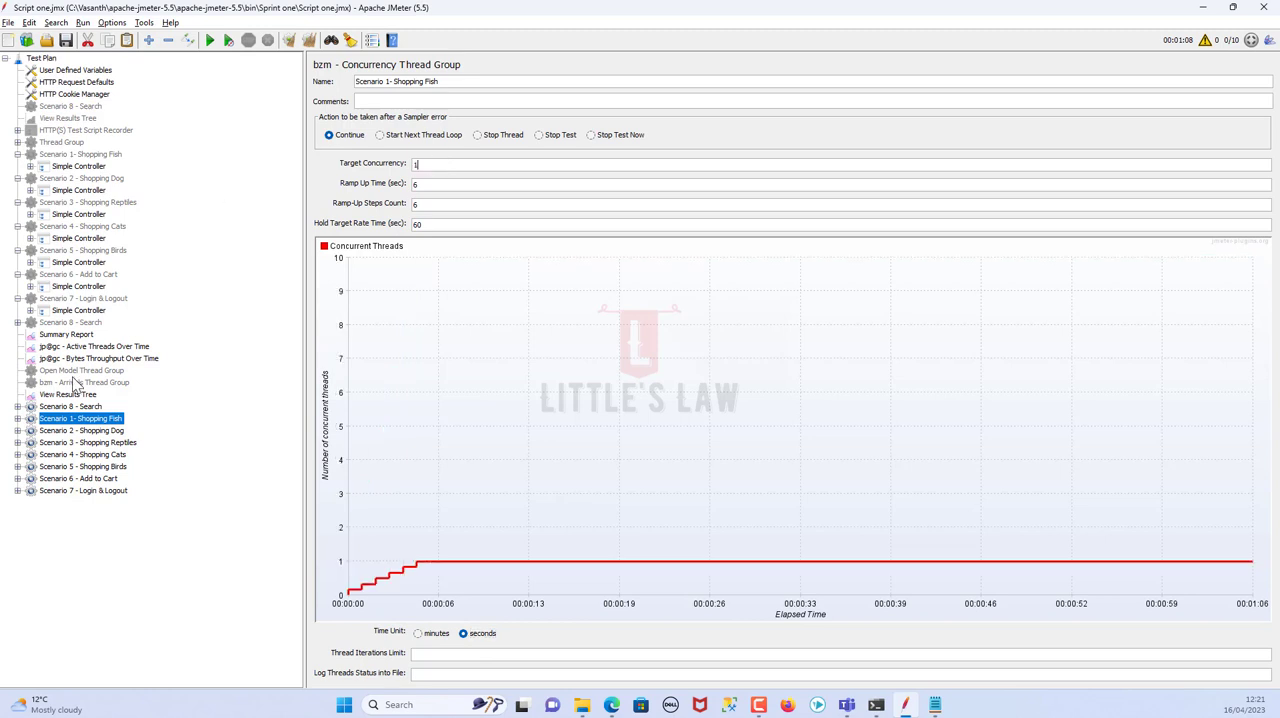
# Set Scenario 2 - Shopping Dog's target concurrency to 1 and its time unit to seconds
pyautogui.click(98, 433)
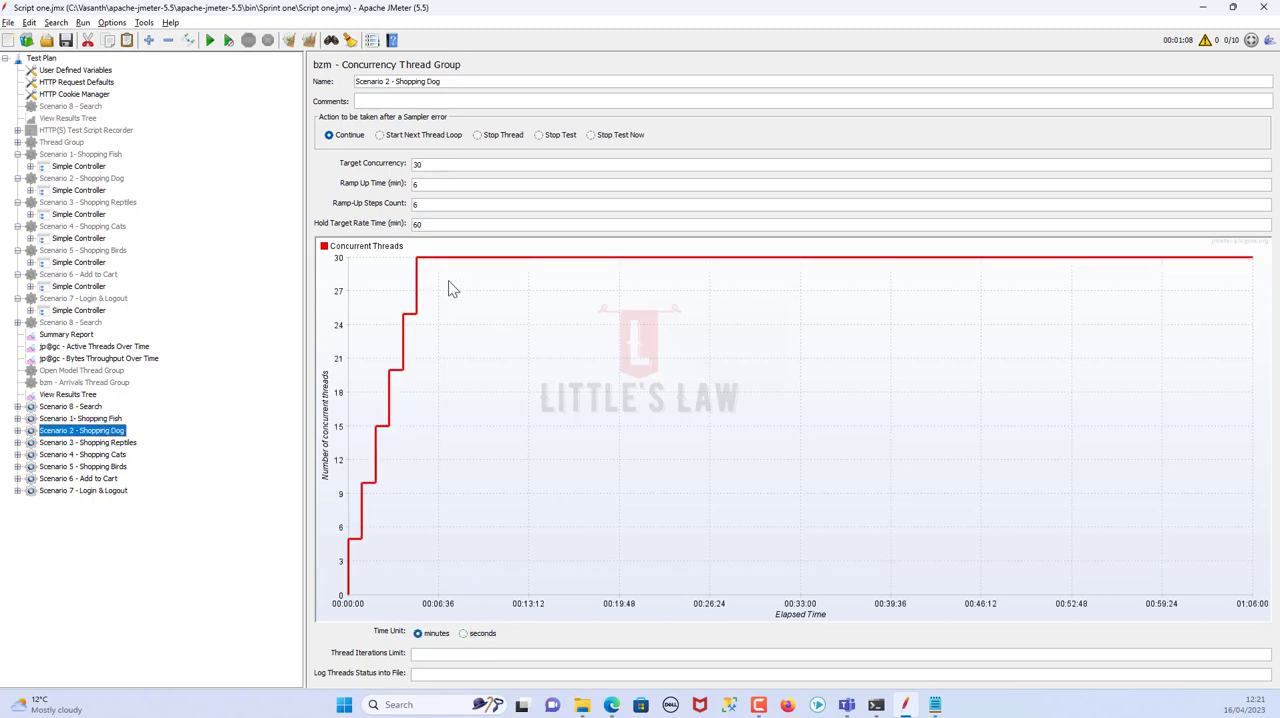
pyautogui.doubleClick(418, 165)
pyautogui.write('1')
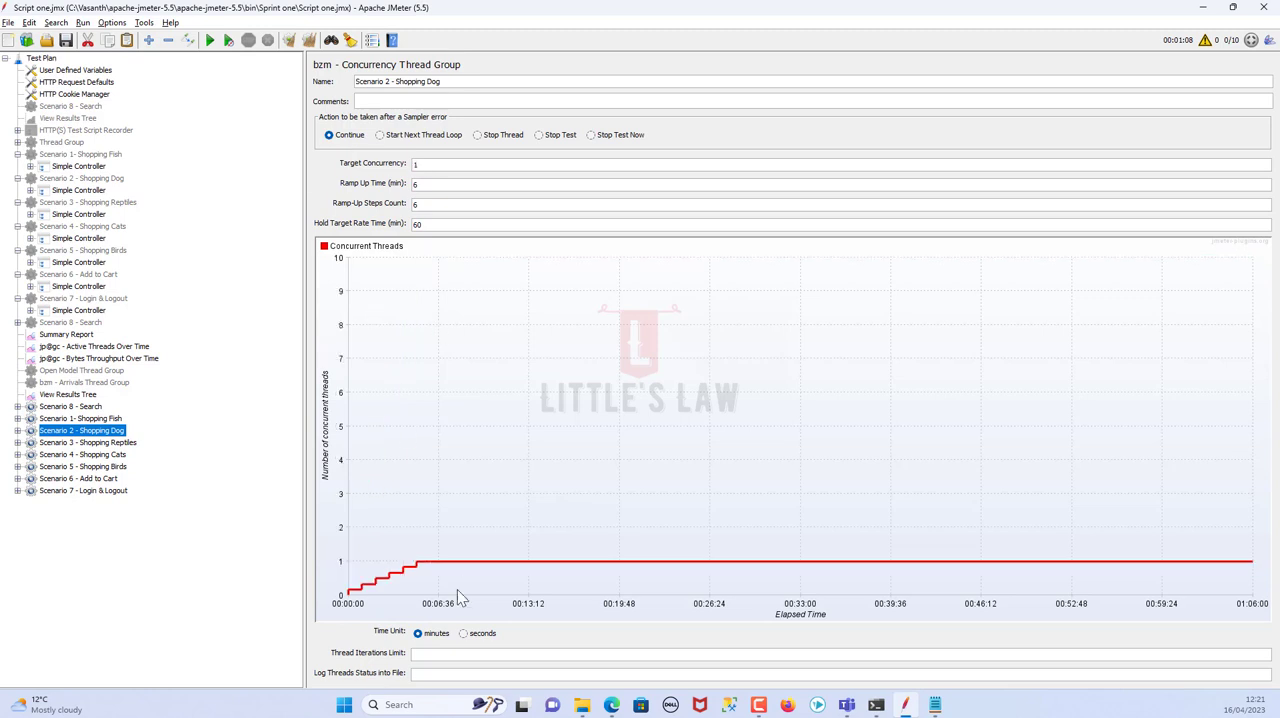
pyautogui.click(468, 635)
# Set Scenario 3 - Shopping Reptiles' target concurrency to 1 and its time unit to seconds
pyautogui.click(119, 443)
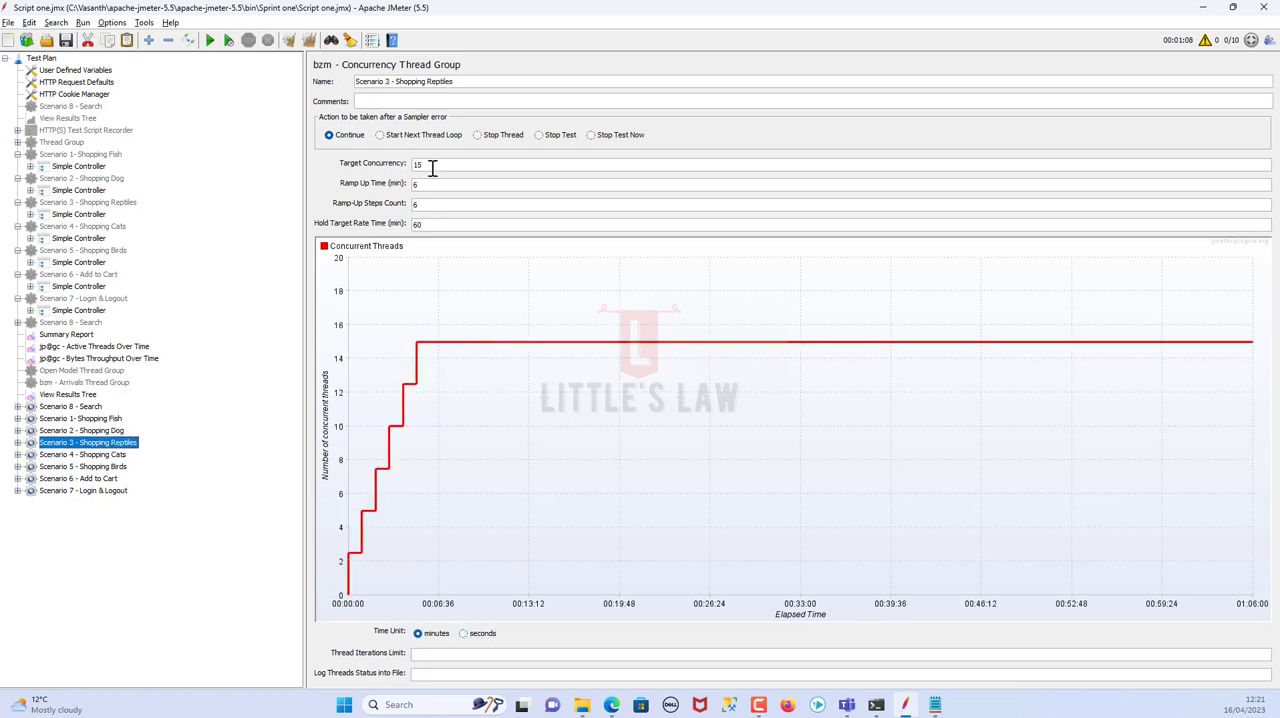
pyautogui.doubleClick(420, 165)
pyautogui.write('1')
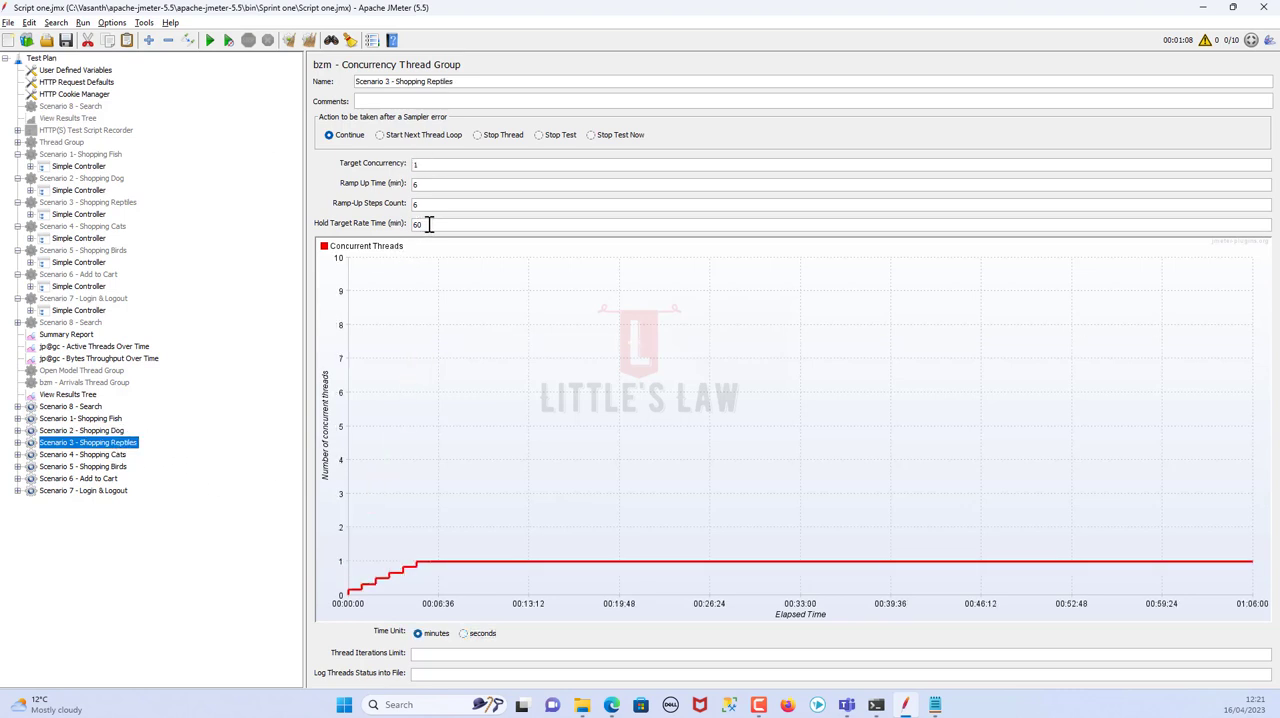
pyautogui.click(466, 633)
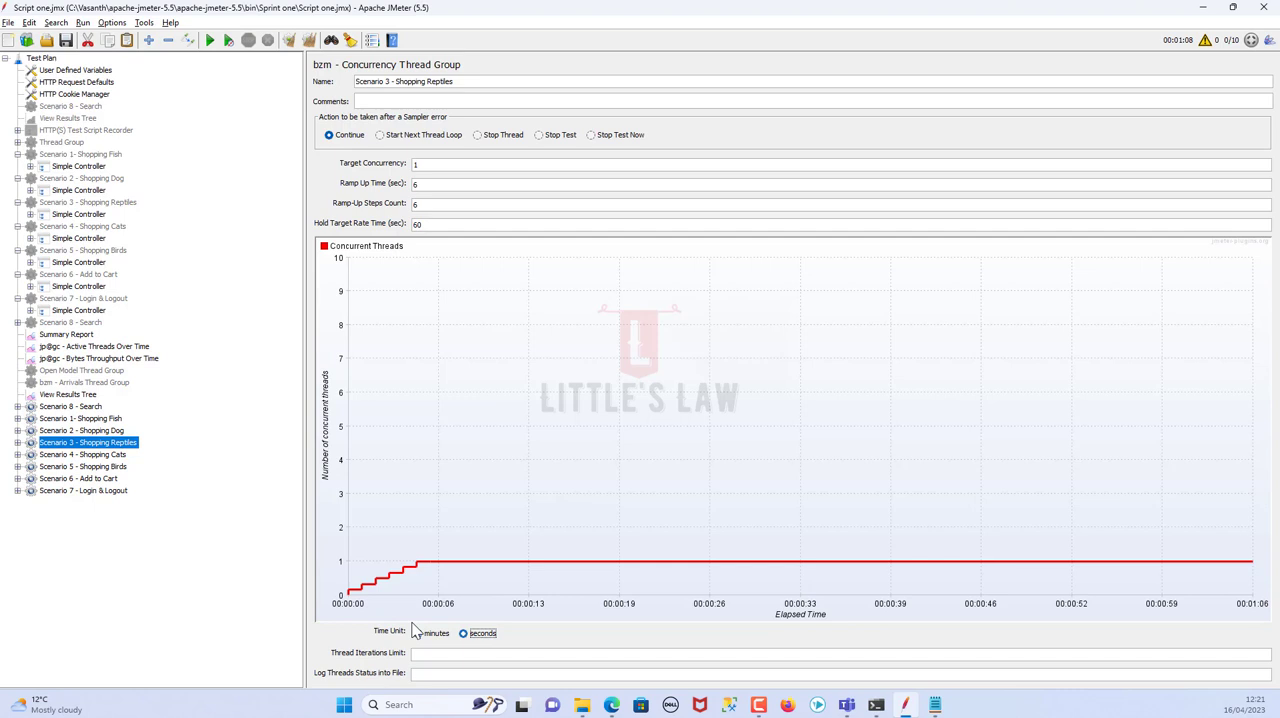
# Recheck Scenarios 1 to 3, then switch Scenario 4 - Shopping Cats' time unit to seconds and set its target concurrency to 1
pyautogui.click(117, 431)
pyautogui.click(115, 420)
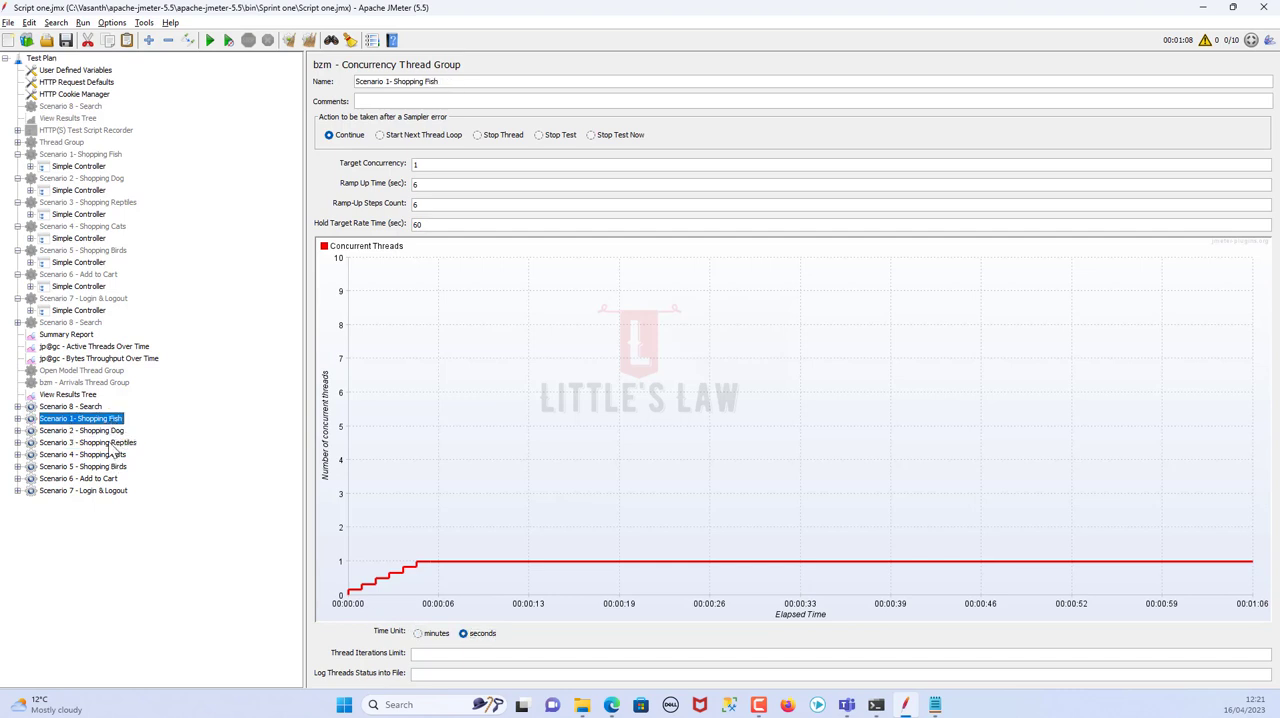
pyautogui.click(110, 442)
pyautogui.click(112, 455)
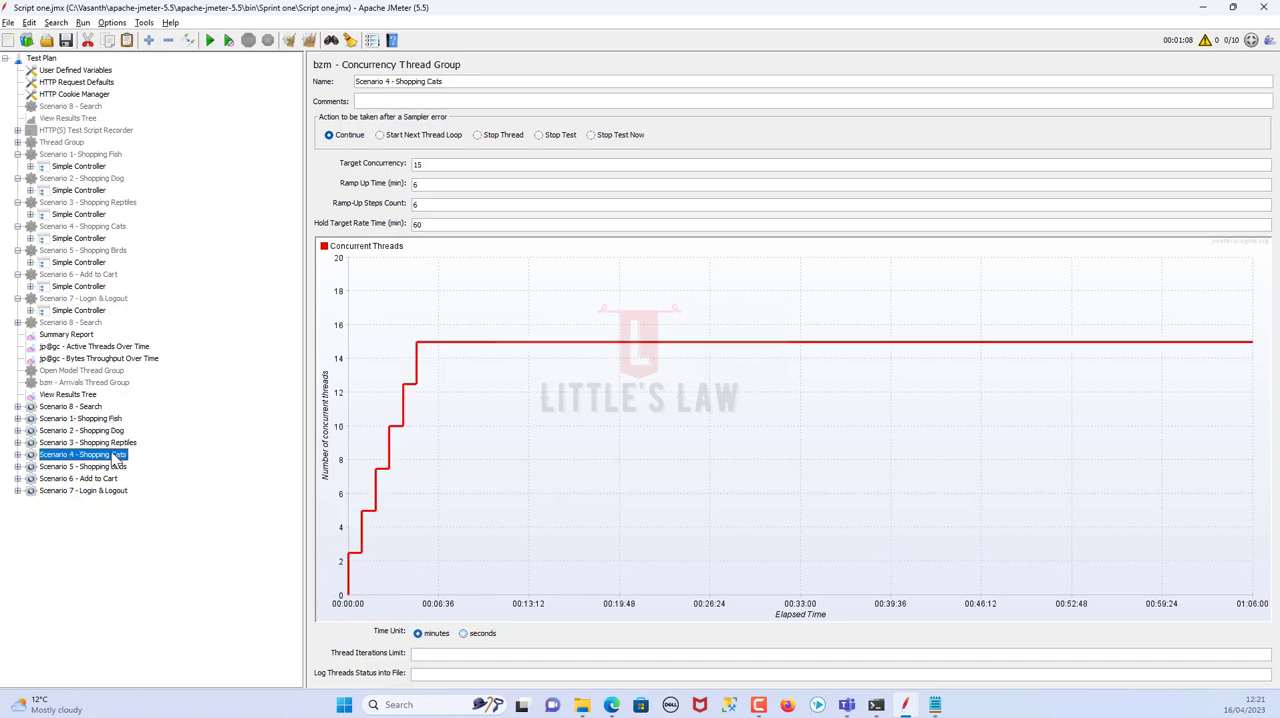
pyautogui.click(476, 636)
pyautogui.moveTo(445, 164); pyautogui.dragTo(364, 163)
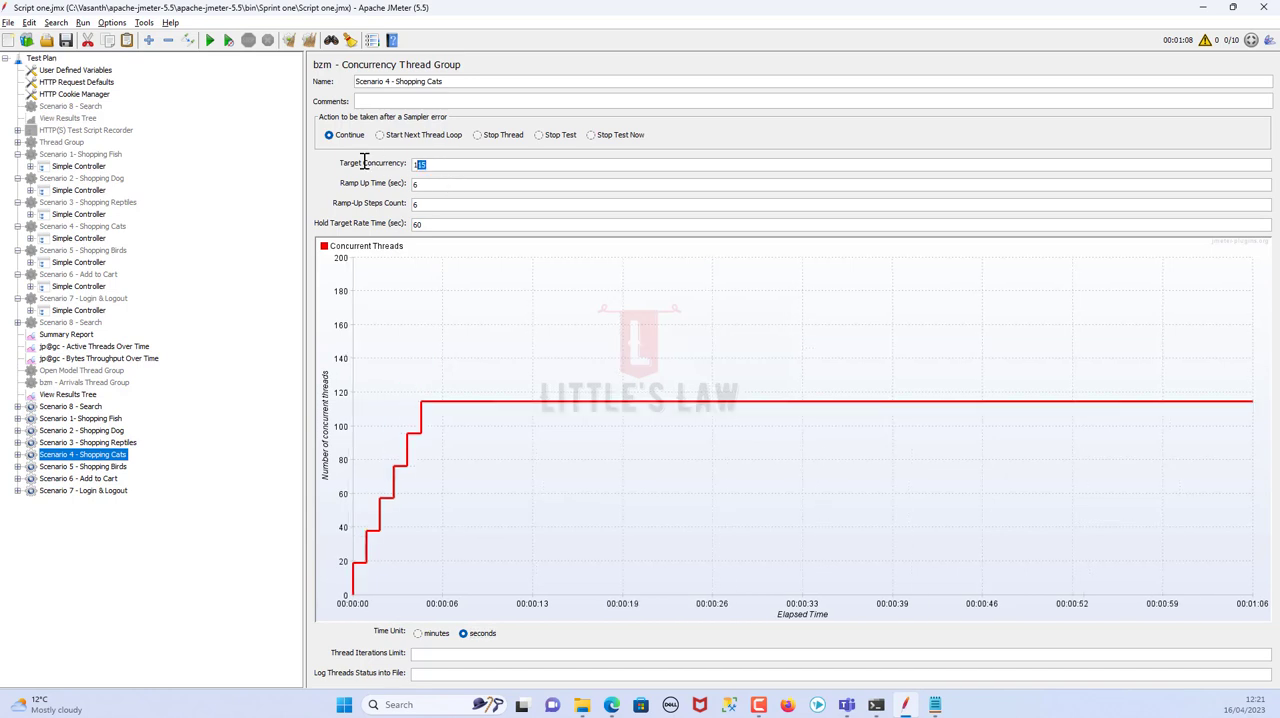
# Set Scenario 5 - Shopping Birds' target concurrency to 1 and its time unit to seconds
pyautogui.click(97, 467)
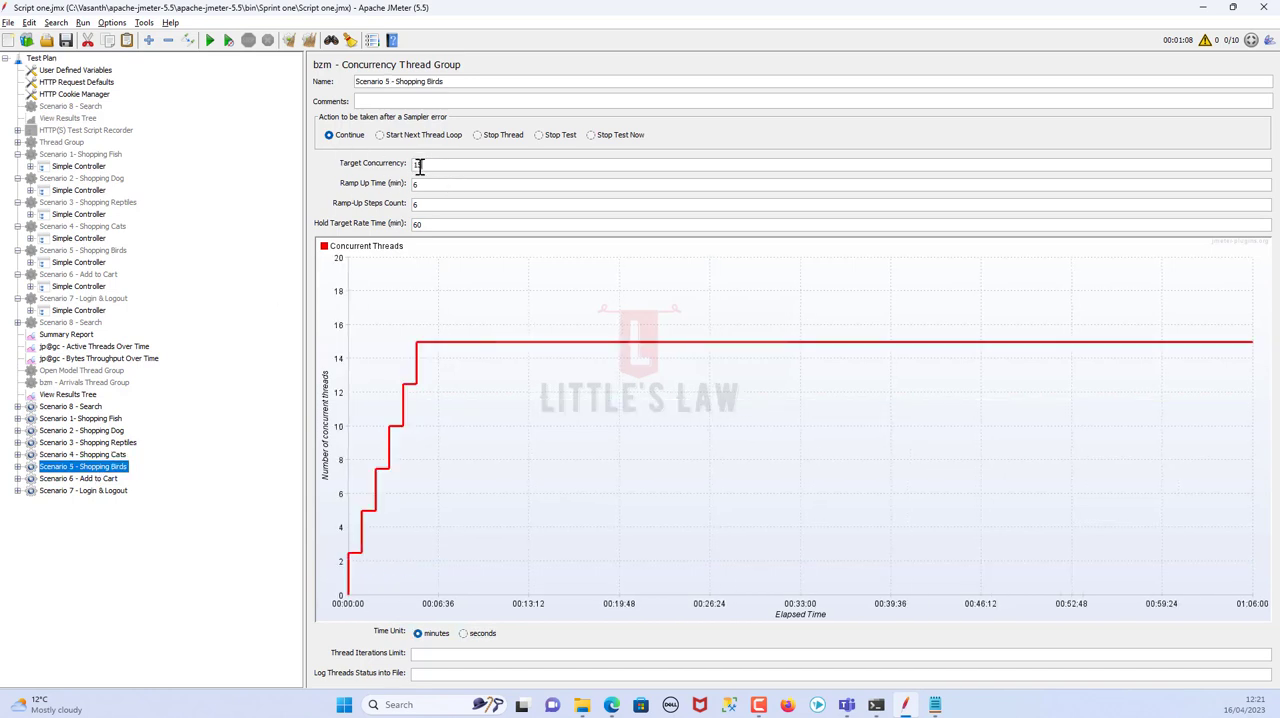
pyautogui.click(420, 167)
pyautogui.press('BackSpace')
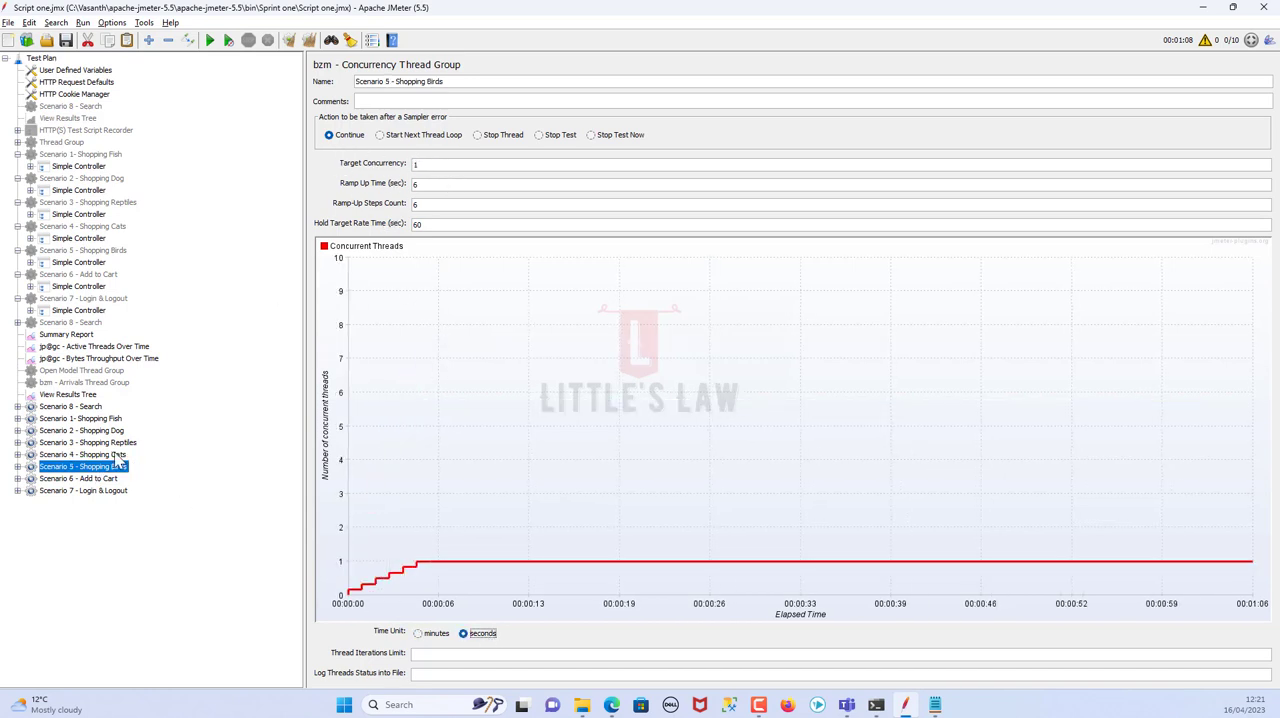
pyautogui.click(112, 456)
# Set Scenario 6 - Add to Cart's target concurrency to 1 and its time unit to seconds
pyautogui.click(105, 479)
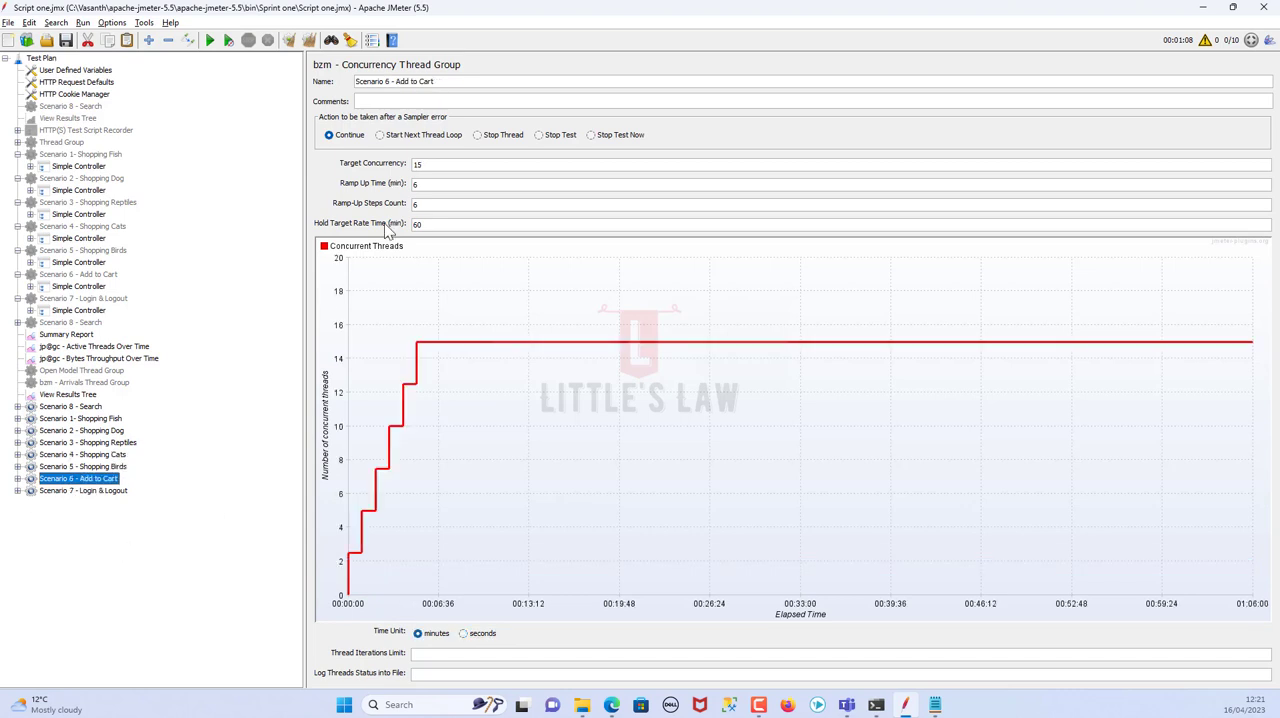
pyautogui.moveTo(423, 164); pyautogui.dragTo(340, 157)
pyautogui.write('1')
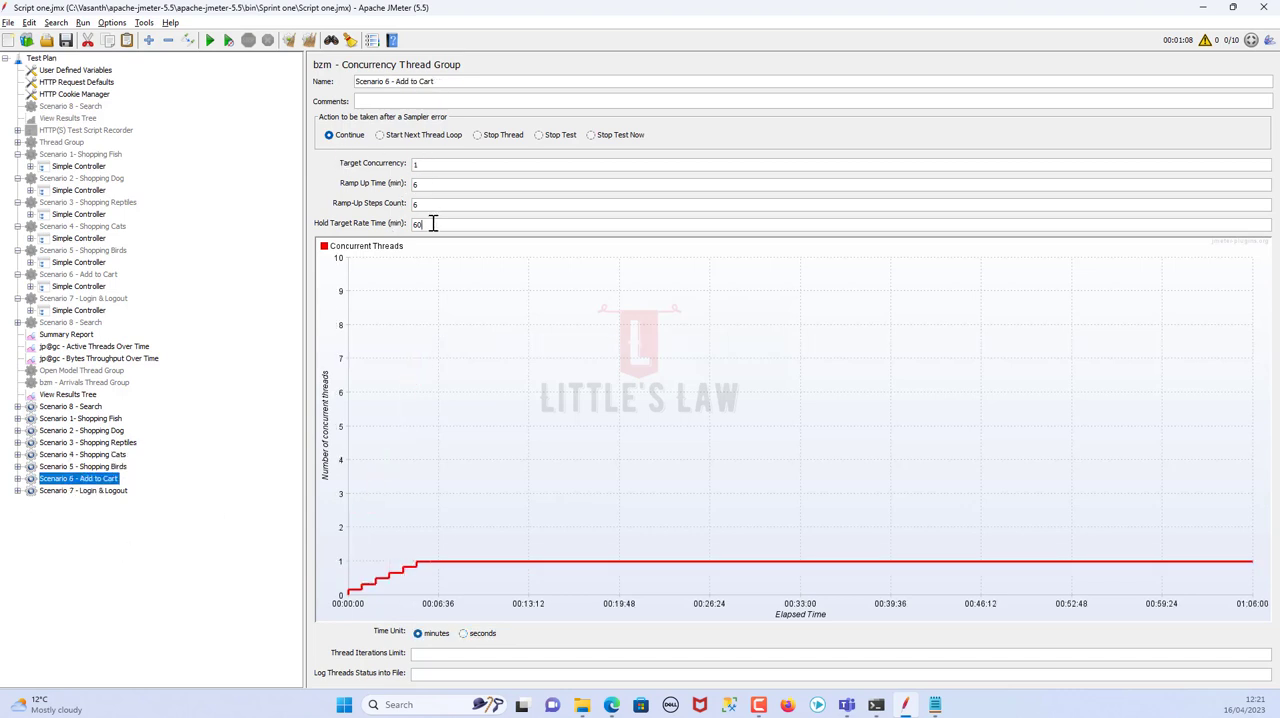
pyautogui.click(474, 633)
# Set Scenario 7 - Login & Logout's target concurrency to 1
pyautogui.click(113, 491)
pyautogui.moveTo(434, 163); pyautogui.dragTo(362, 160)
pyautogui.write('1')
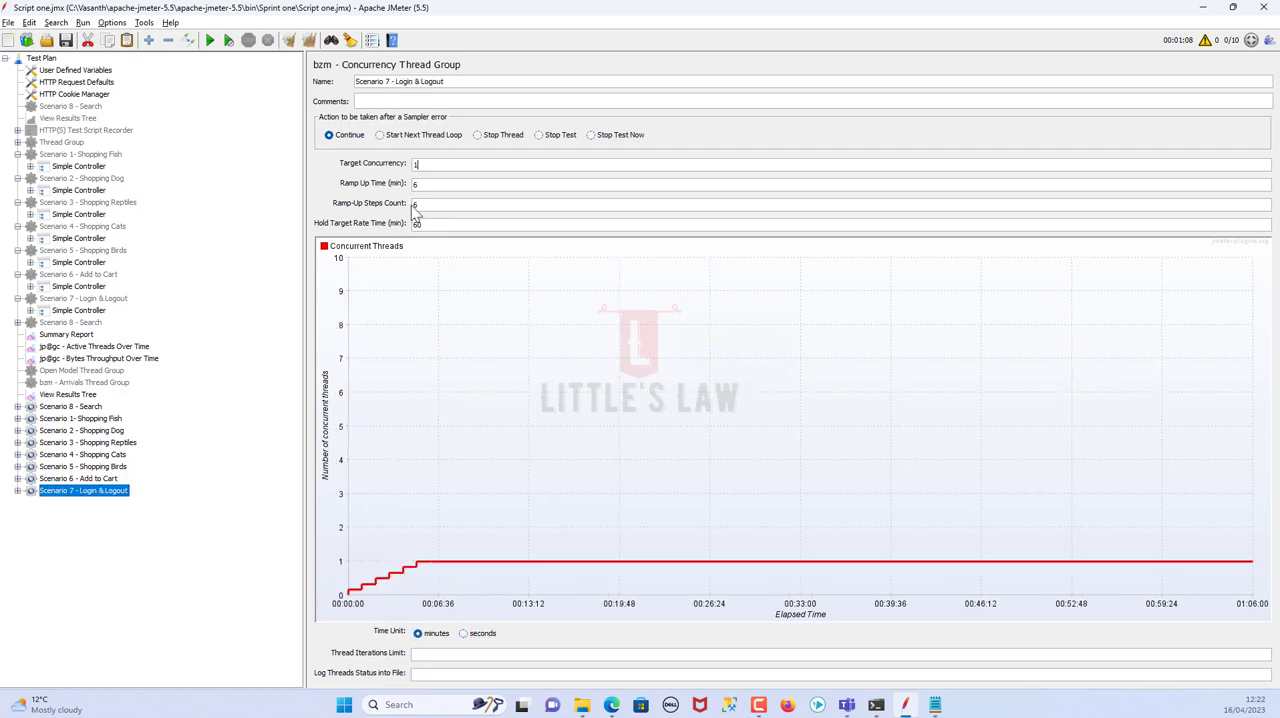
pyautogui.moveTo(426, 226); pyautogui.dragTo(360, 226)
# Review the concurrency and time settings of the scenario thread groups from Scenario 6 back up to Scenario 8 - Search
pyautogui.click(100, 479)
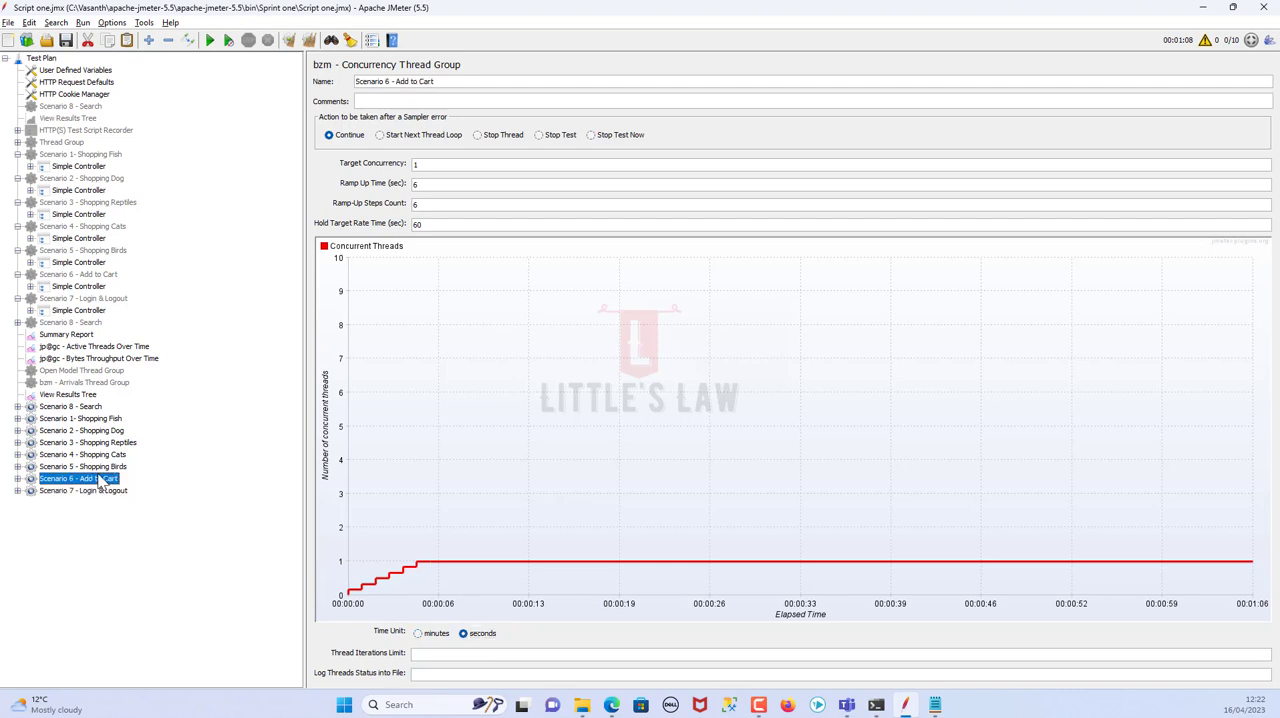
pyautogui.click(101, 466)
pyautogui.click(99, 446)
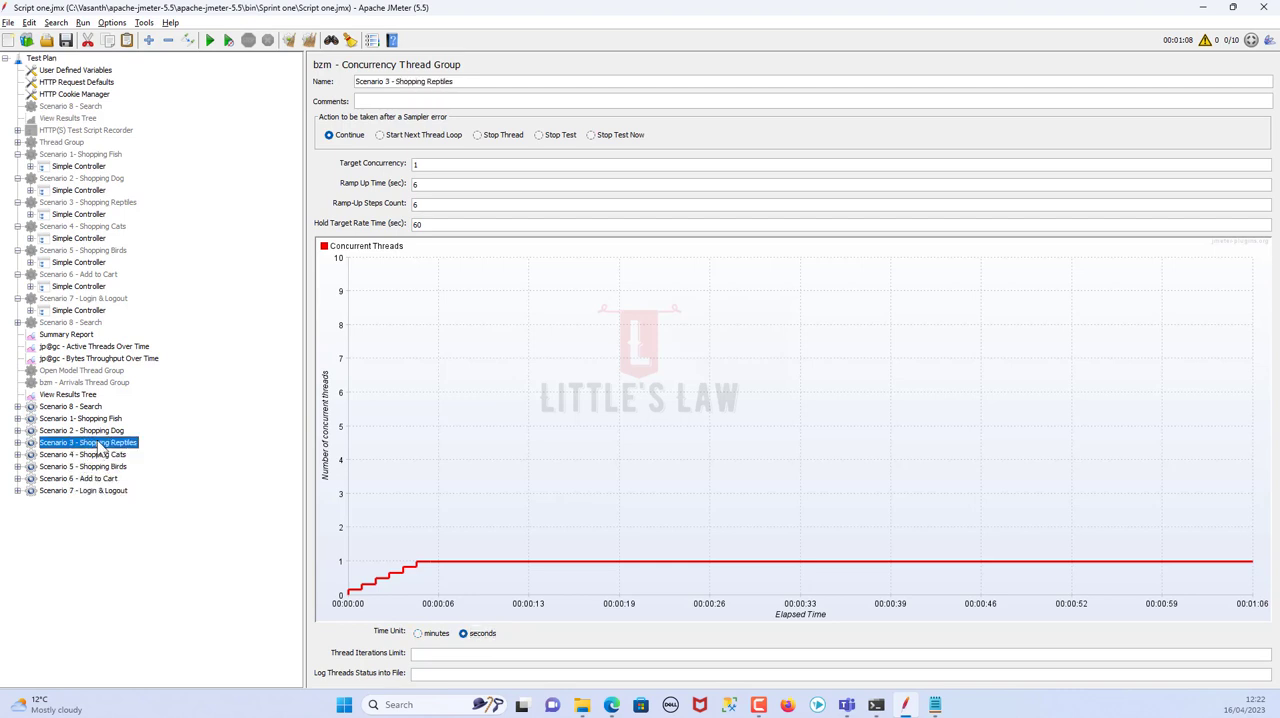
pyautogui.click(100, 431)
pyautogui.click(100, 419)
pyautogui.click(97, 408)
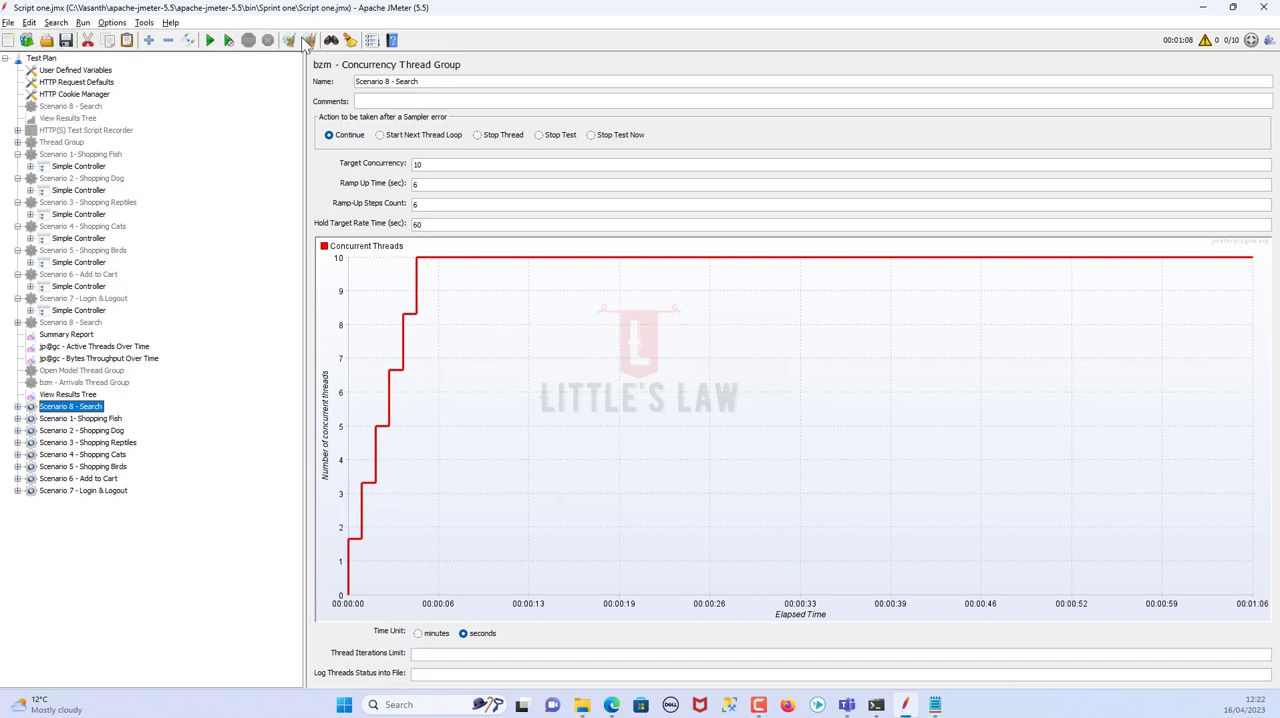
# Run the load test and examine the Active Threads Over Time and Bytes Throughput Over Time charts
pyautogui.click(210, 41)
pyautogui.click(70, 336)
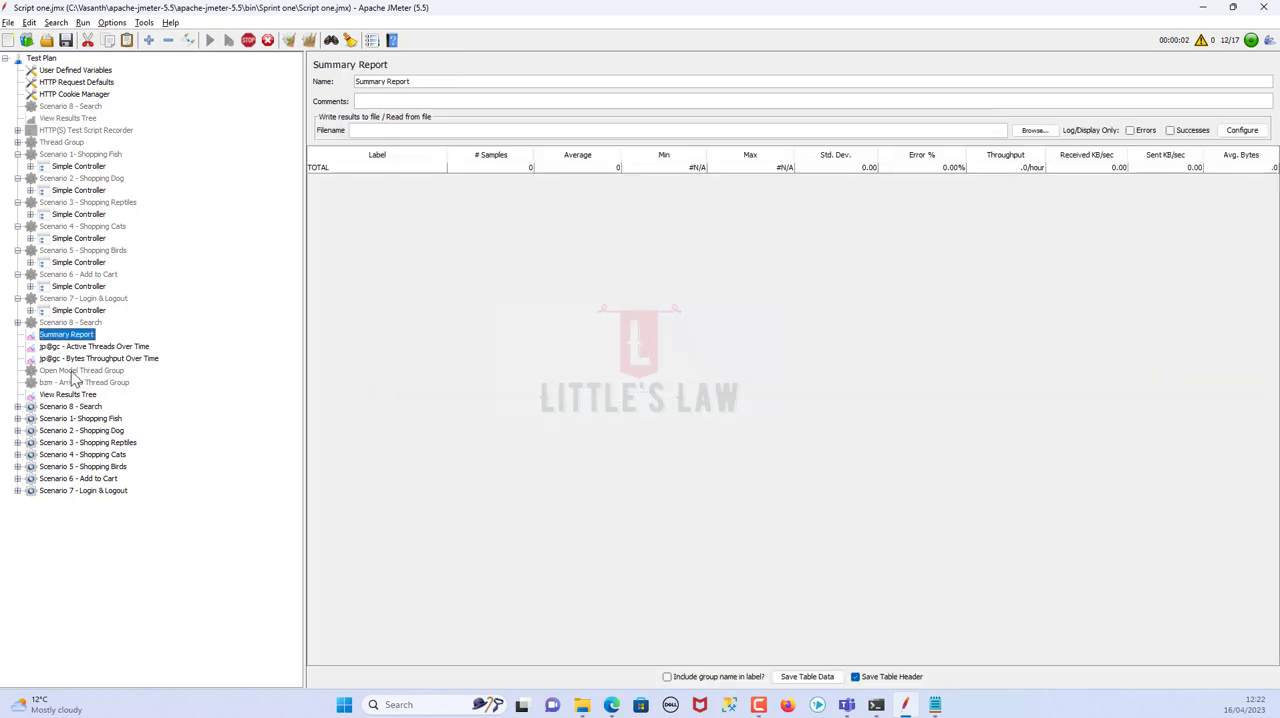
pyautogui.click(76, 347)
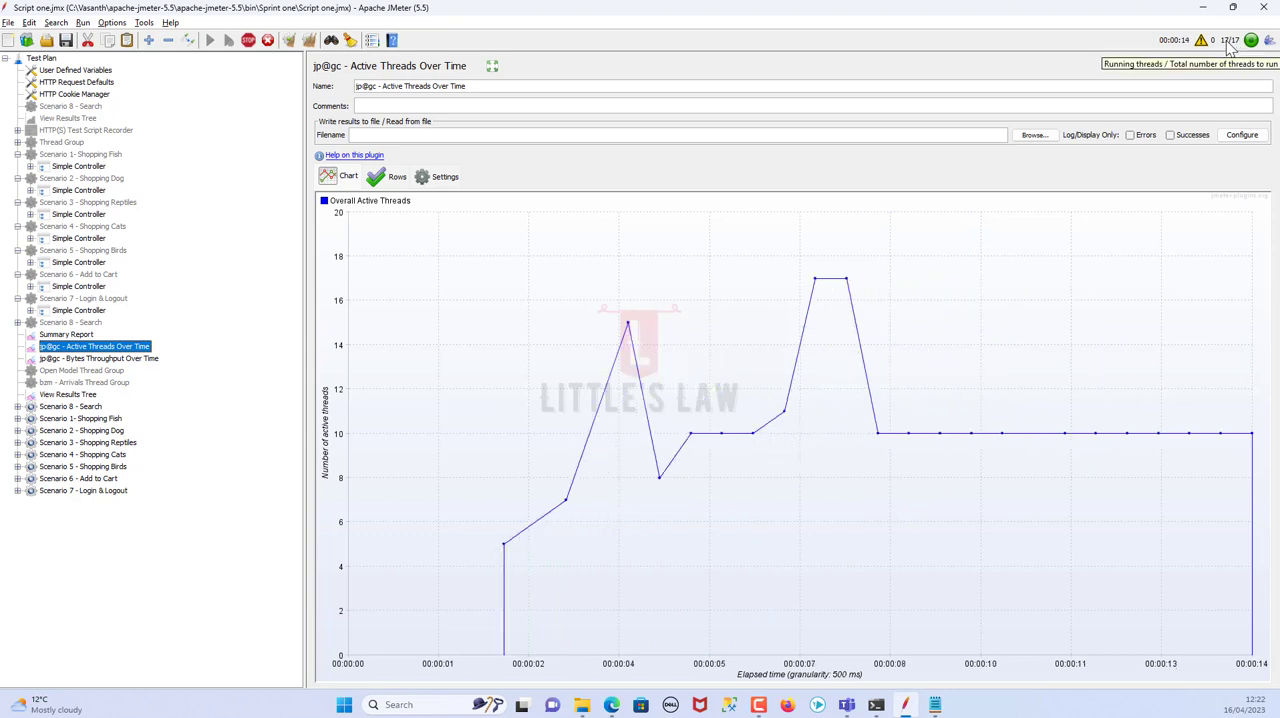
pyautogui.click(97, 358)
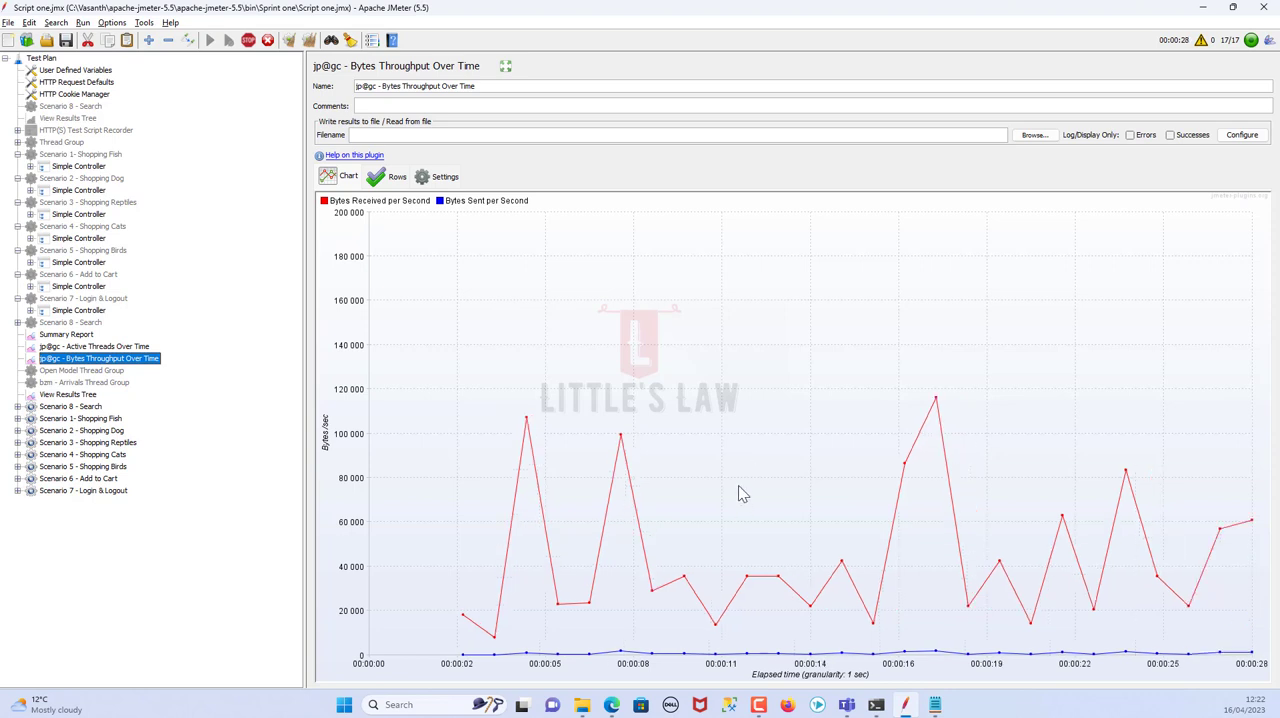
# Examine the Summary Report's sample counts, response times, error rates and throughput for each transaction
pyautogui.click(68, 334)
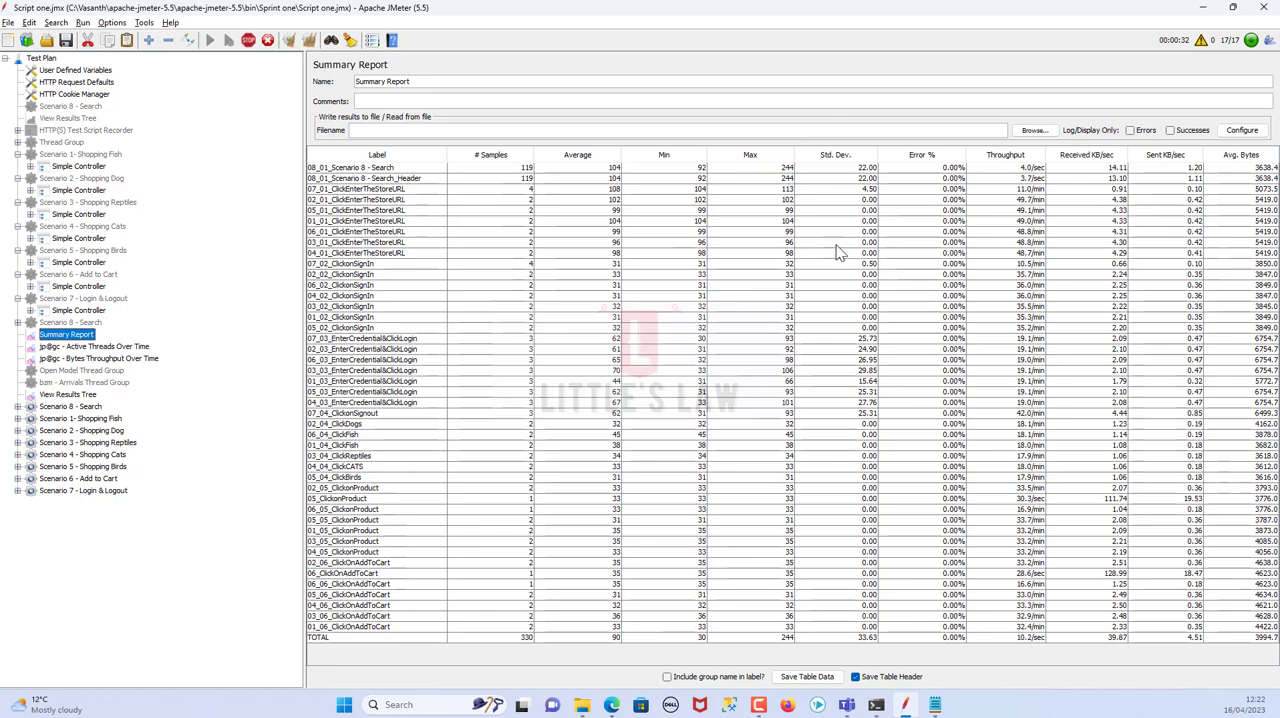
pyautogui.click(512, 360)
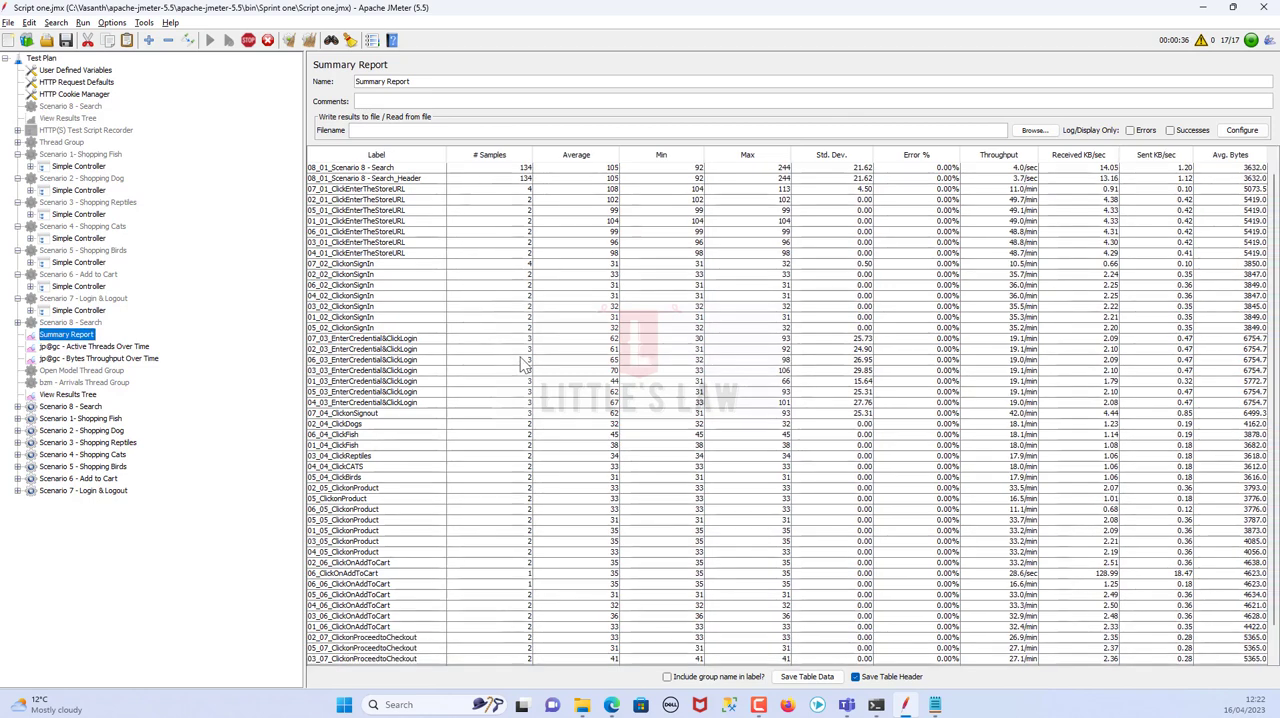
pyautogui.click(660, 393)
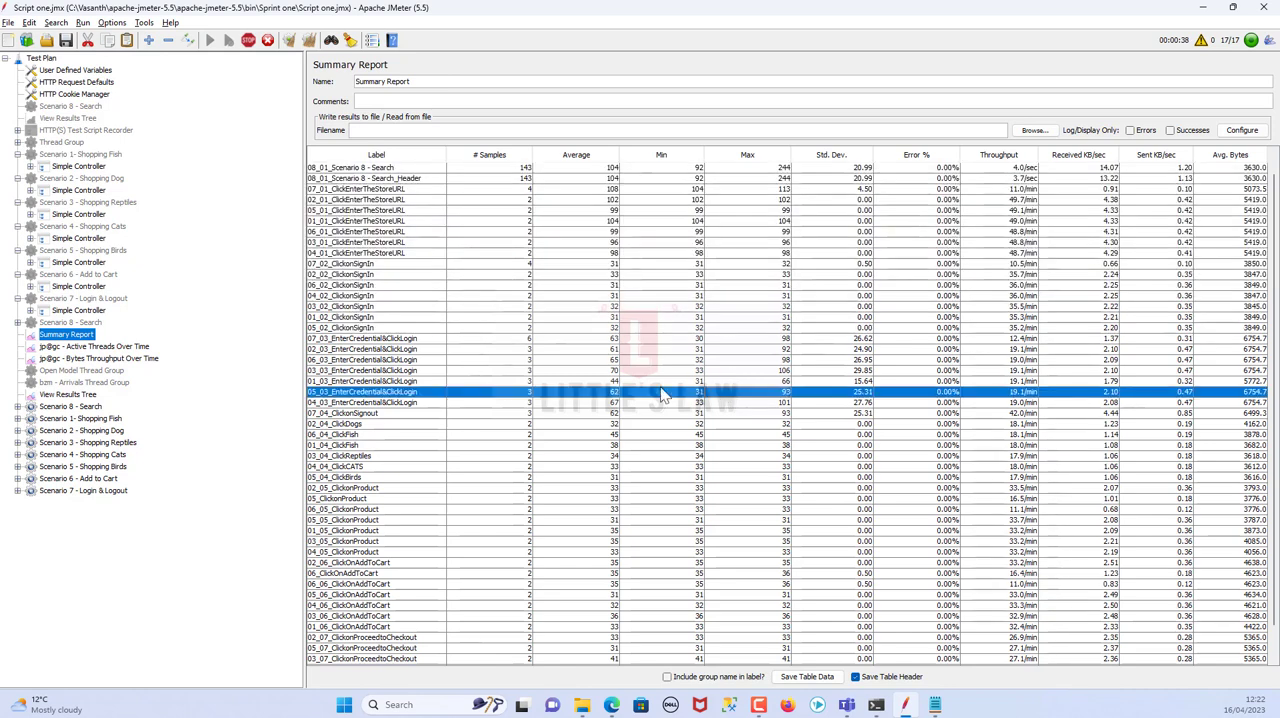
# Follow the load test to its end and examine the completed Active Threads Over Time and Bytes Throughput Over Time charts
pyautogui.click(719, 373)
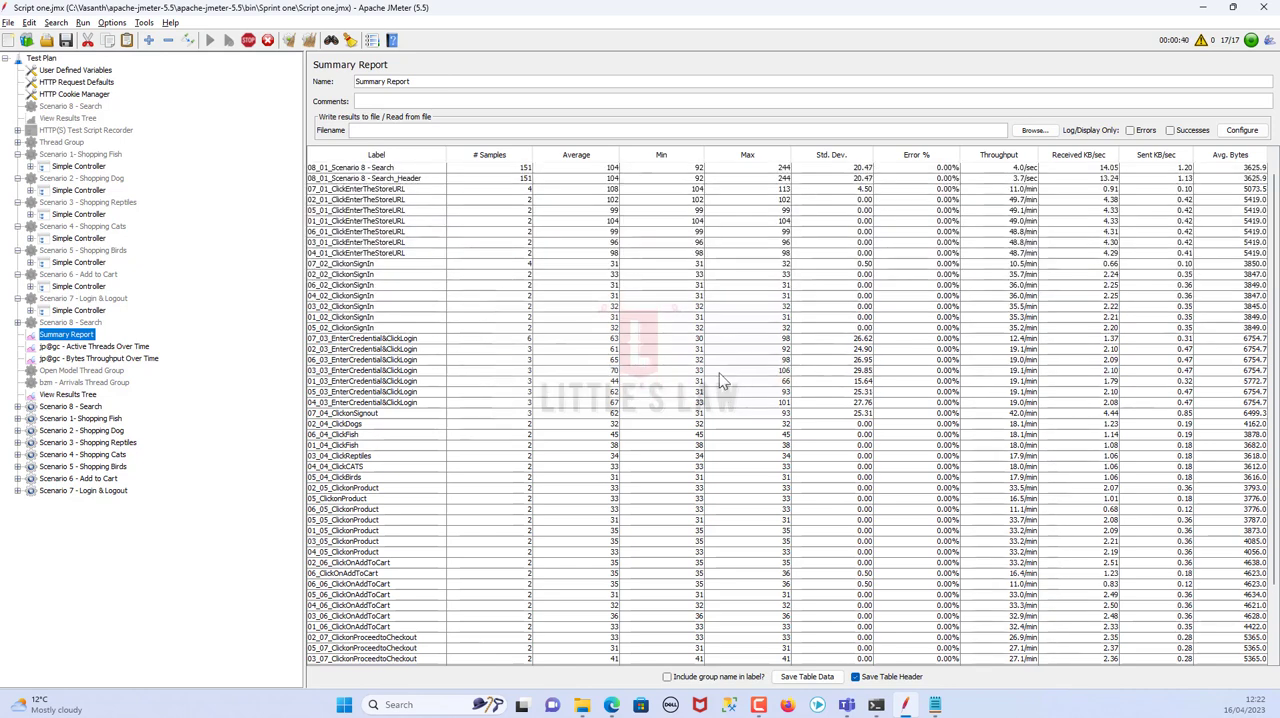
pyautogui.click(84, 347)
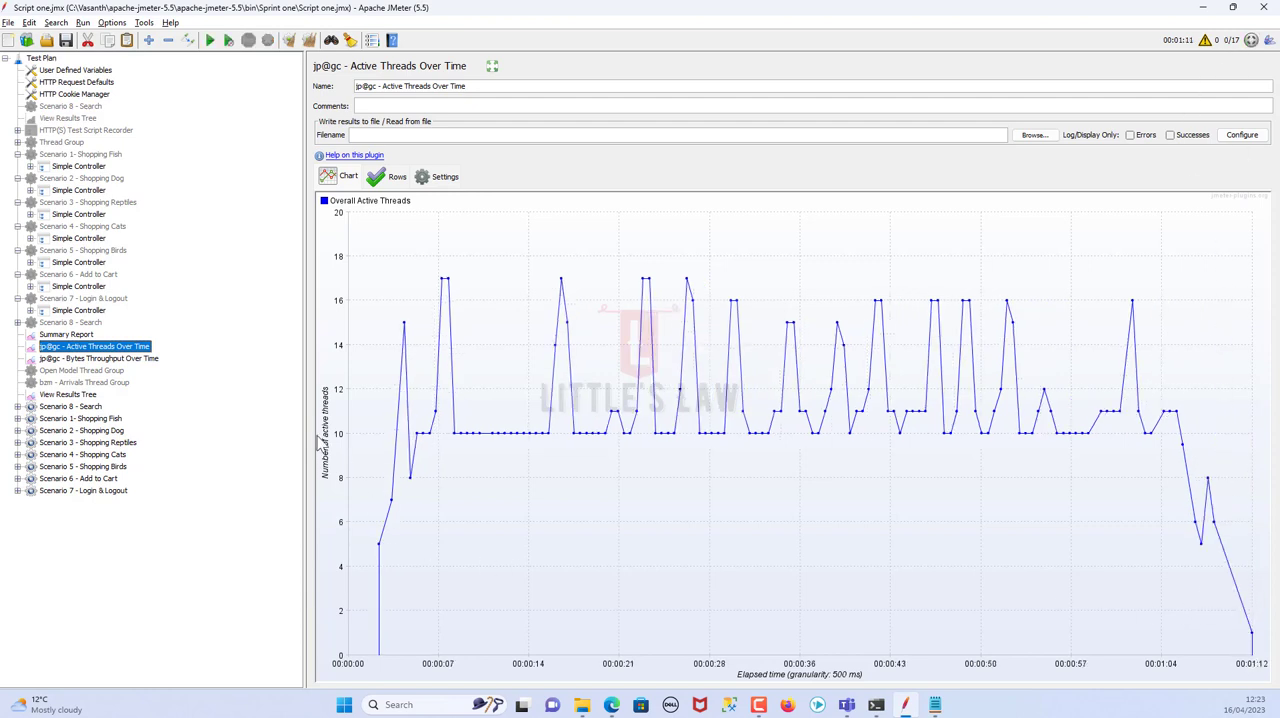
pyautogui.click(87, 360)
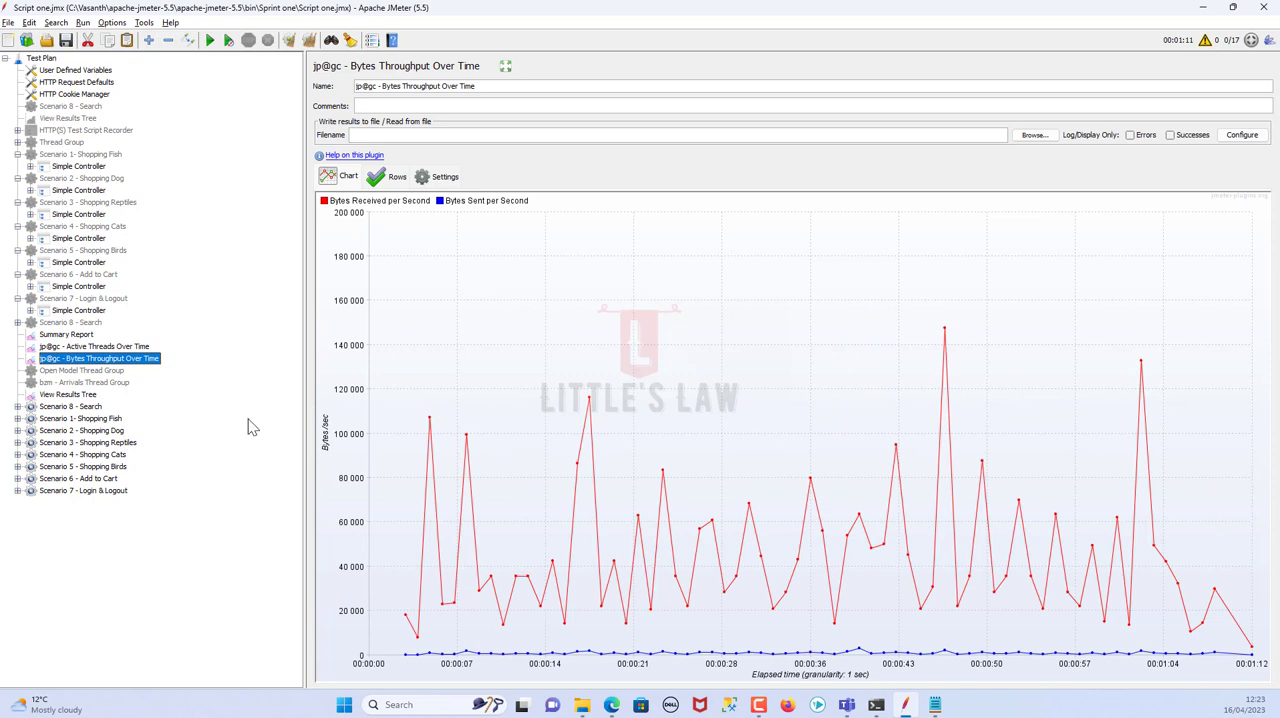
# Sort the Summary Report by error percentage, highest first, and examine the failing transaction and the remaining rows through the total
pyautogui.click(47, 335)
pyautogui.click(925, 157)
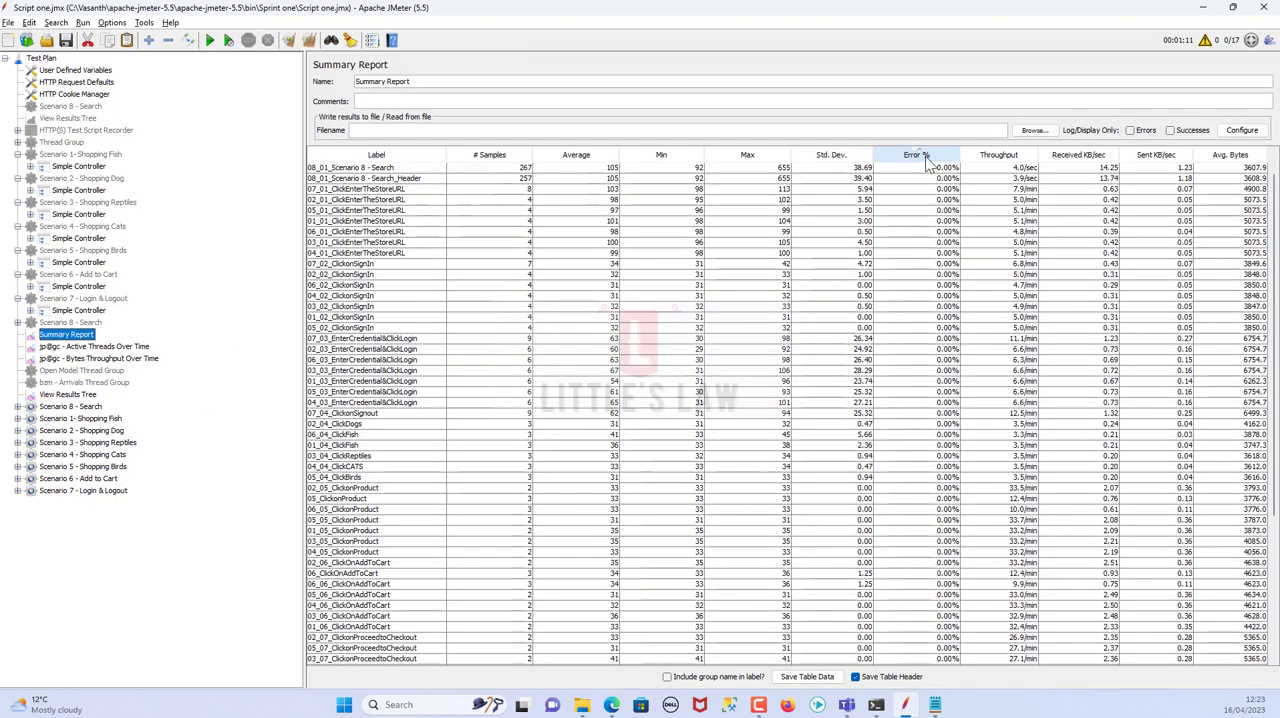
pyautogui.click(925, 157)
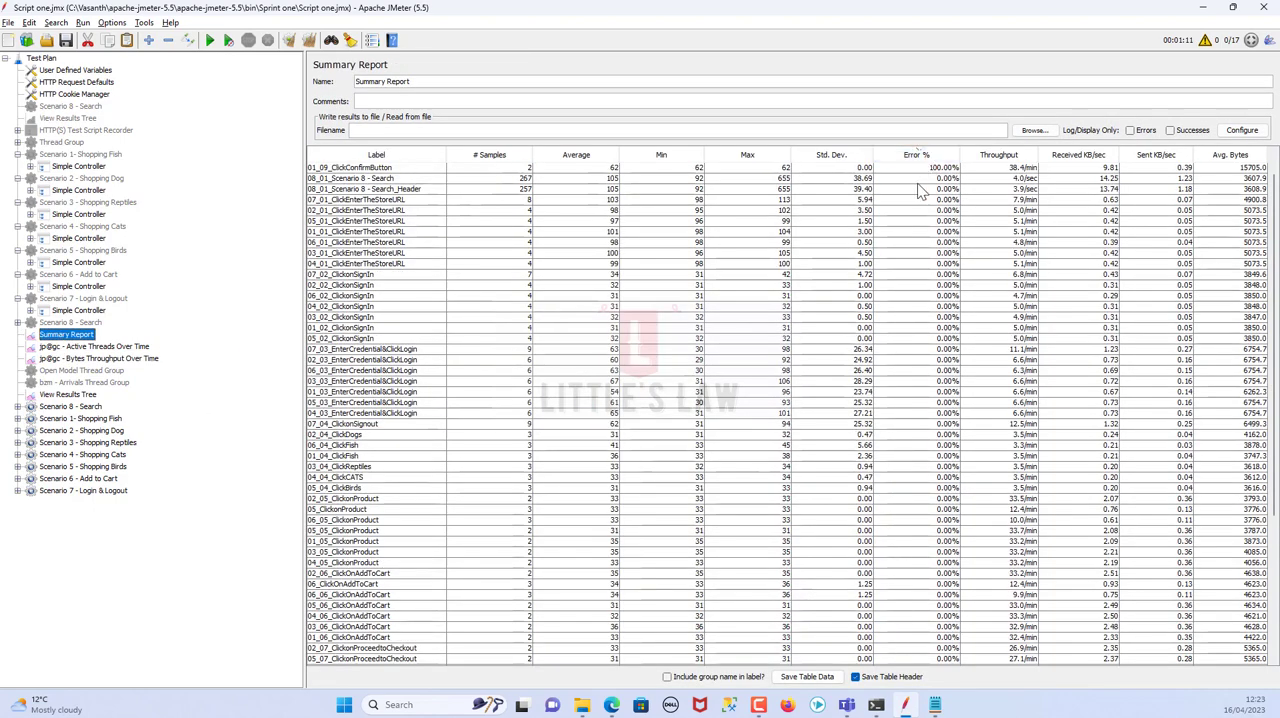
pyautogui.click(927, 170)
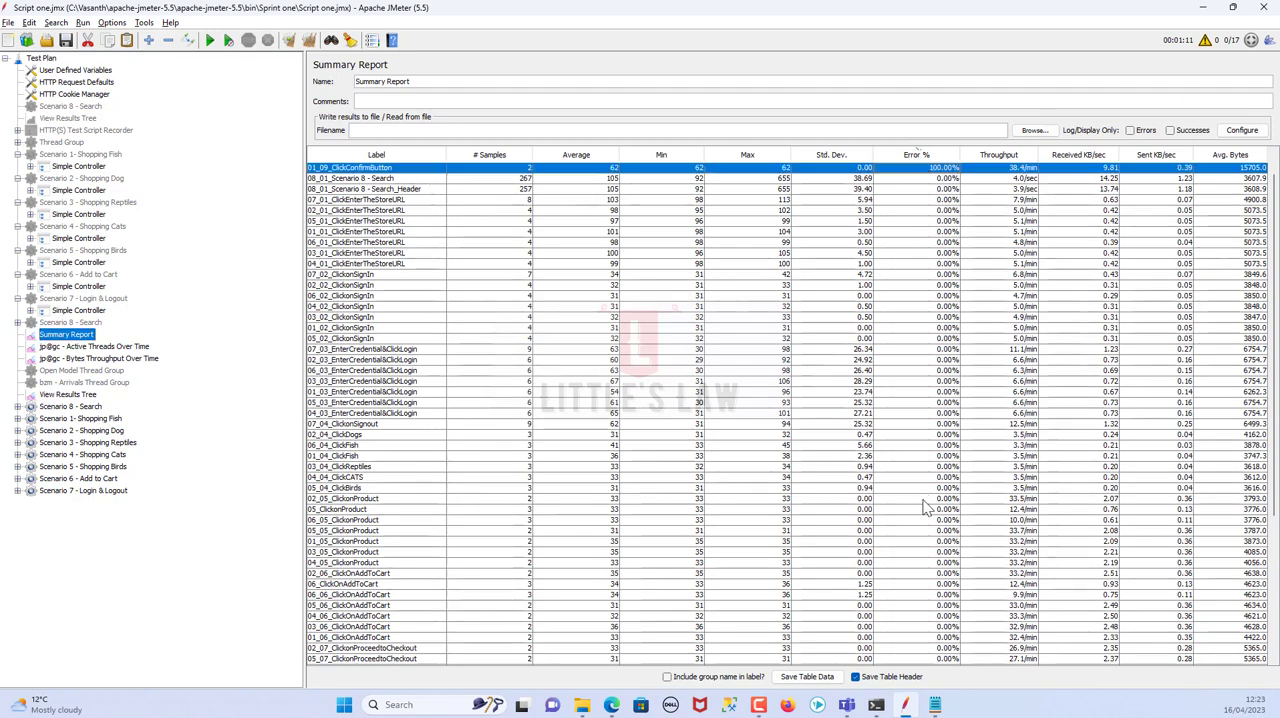
pyautogui.scroll(-6, 918, 550)
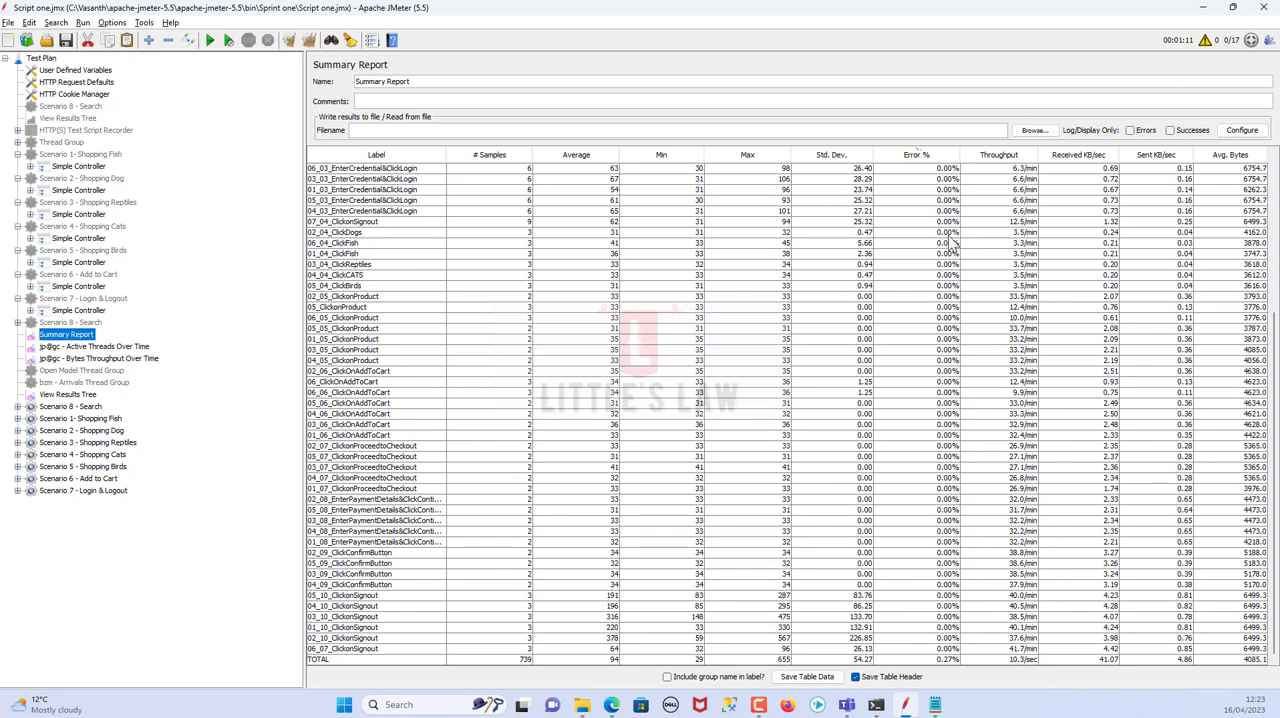
# Check the sampler results in View Results Tree and the concurrency settings of Scenario 8 - Search and Scenario 1 - Shopping Fish
pyautogui.click(70, 395)
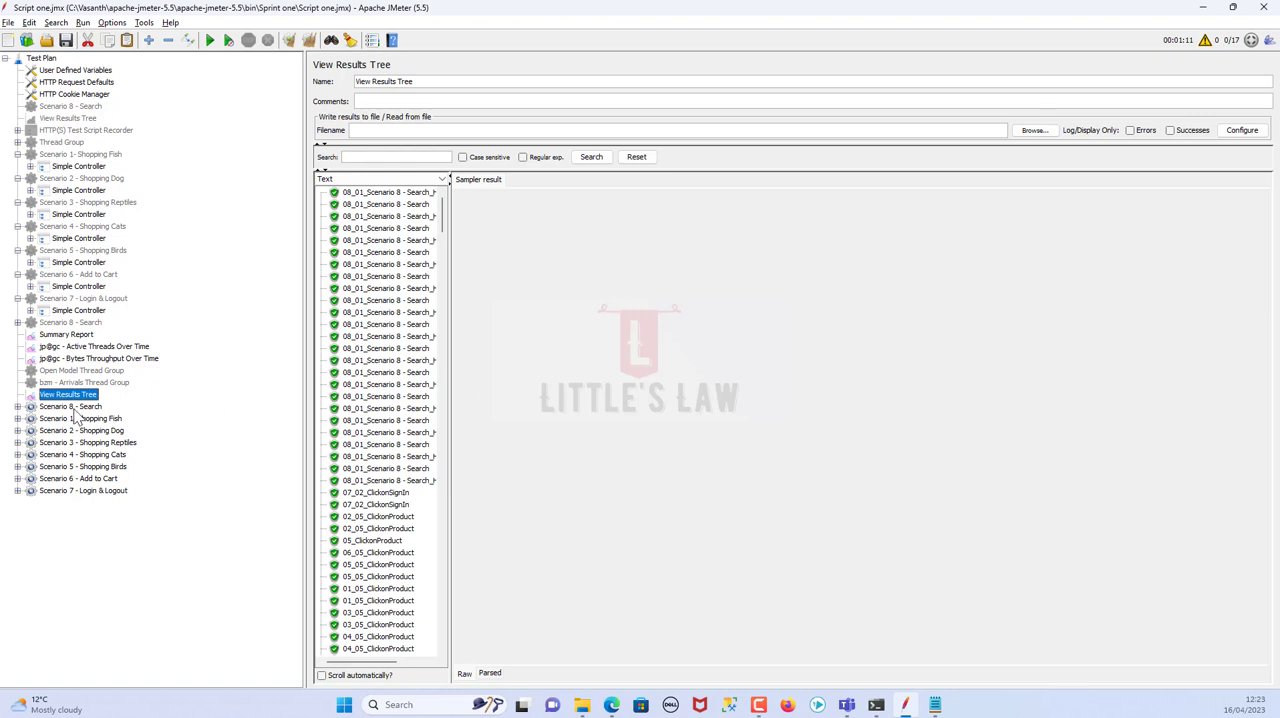
pyautogui.click(77, 412)
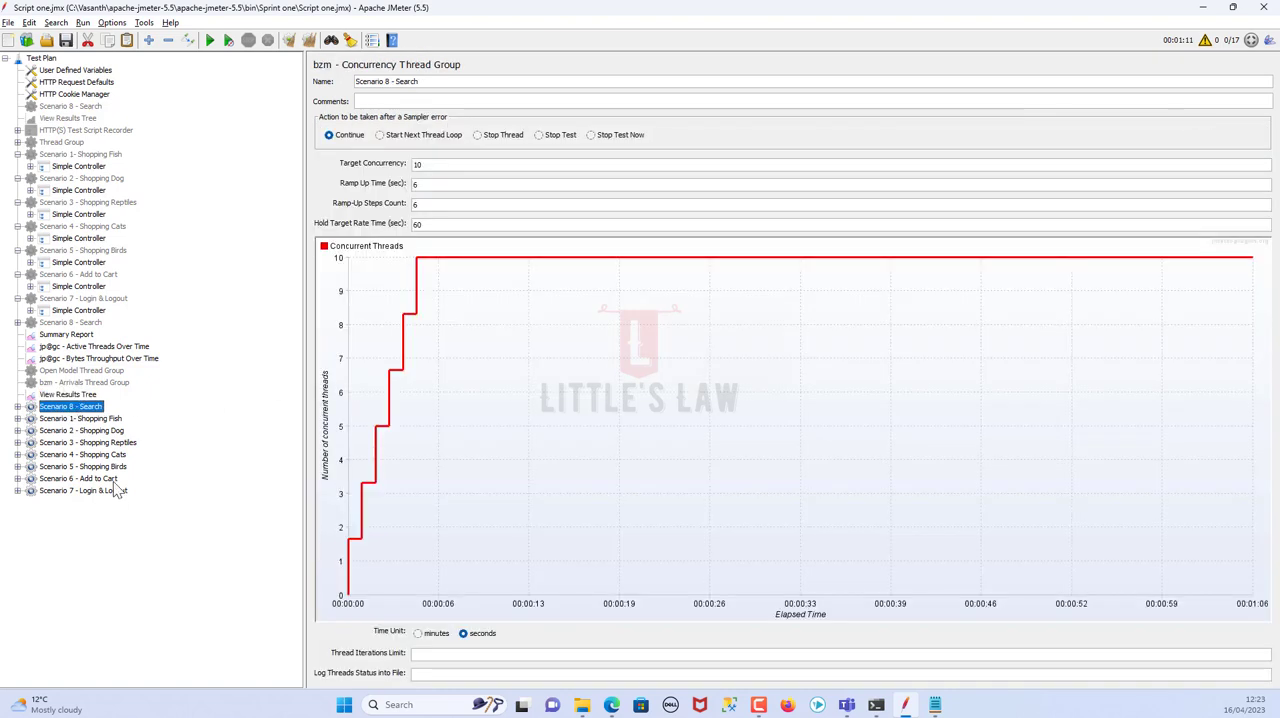
pyautogui.click(86, 420)
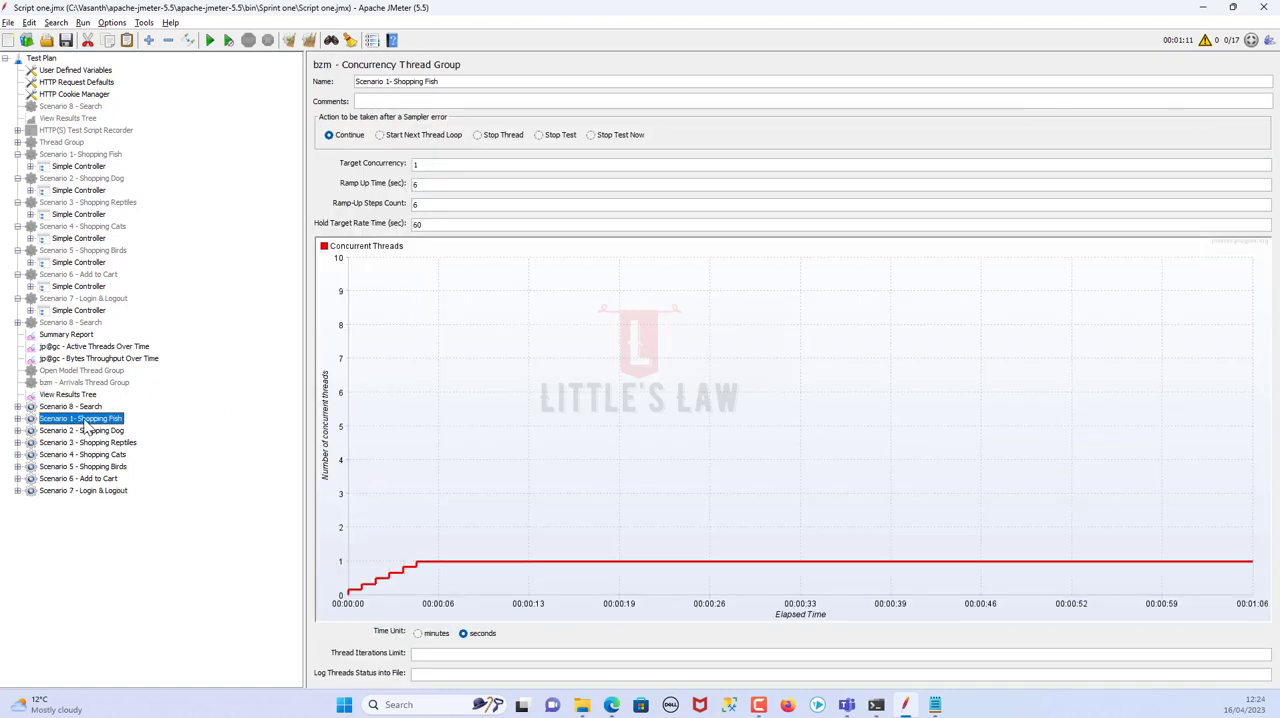